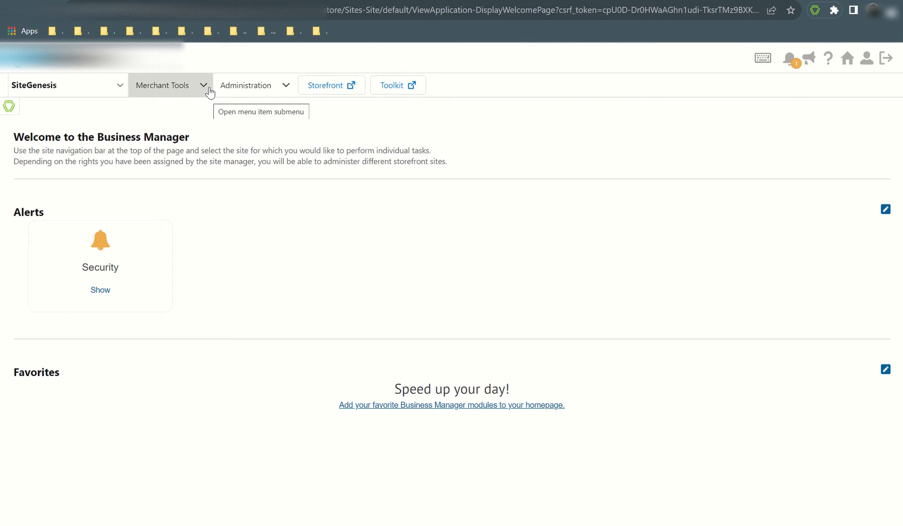
pyautogui.click(203, 86)
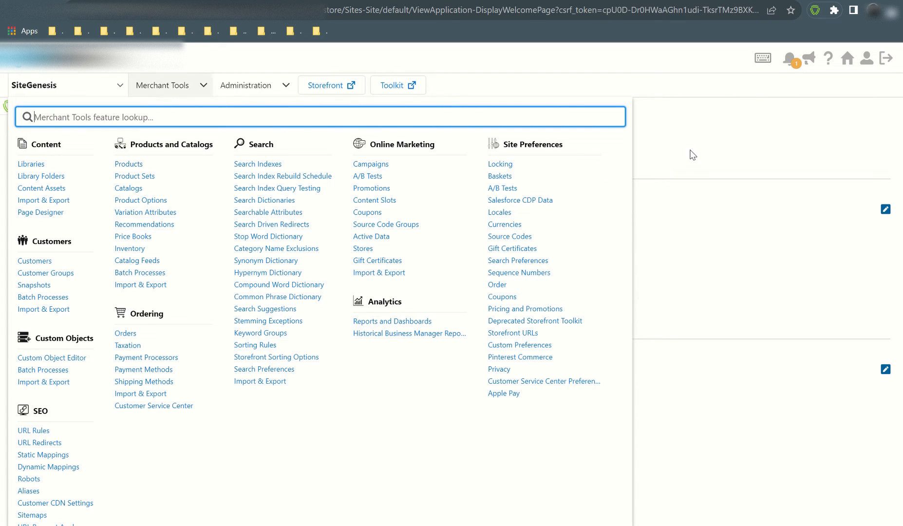
pyautogui.click(746, 151)
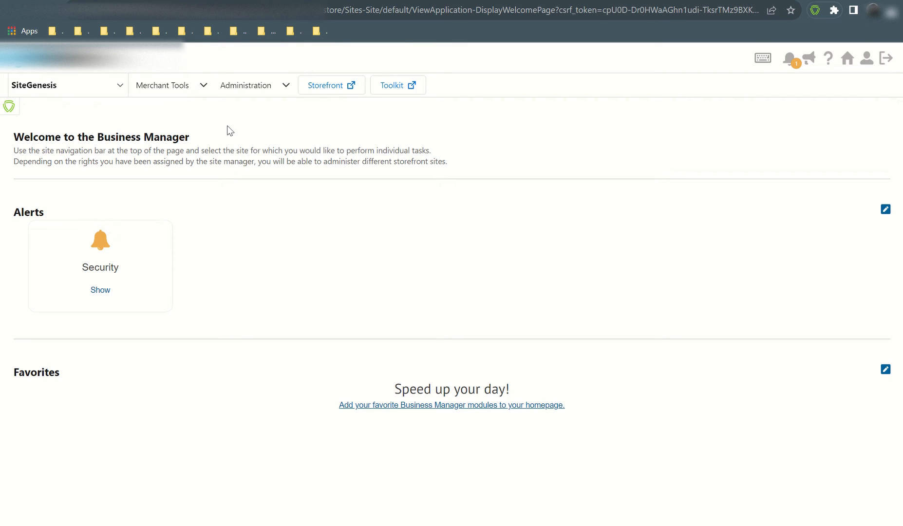
# Step: Open the SiteGenesis storefront and look over the homepage's shipping banner, carousel slides, shoe and deal sections, and footer
pyautogui.click(315, 91)
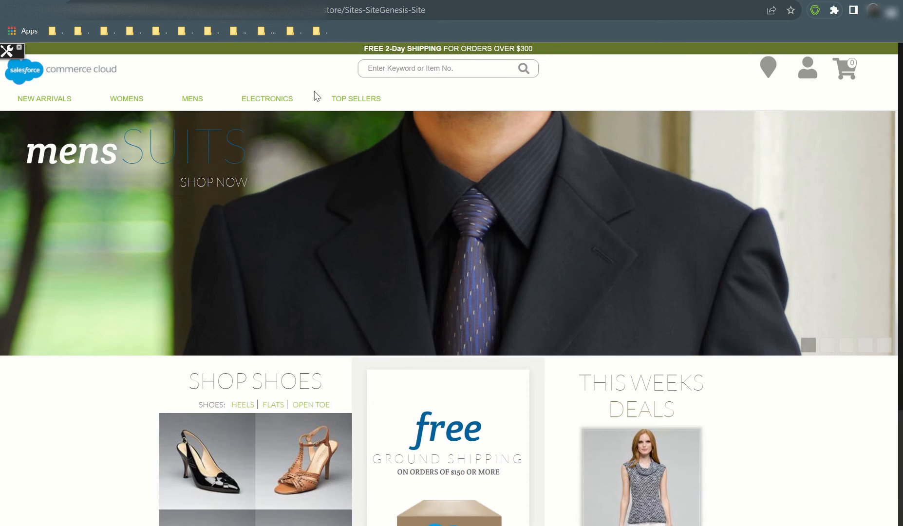
pyautogui.scroll(-4, 319, 267)
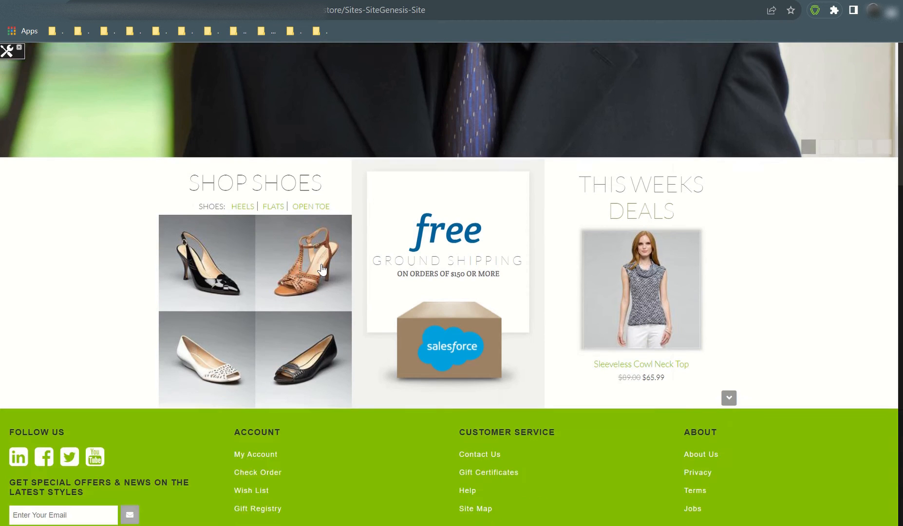
pyautogui.scroll(4, 322, 269)
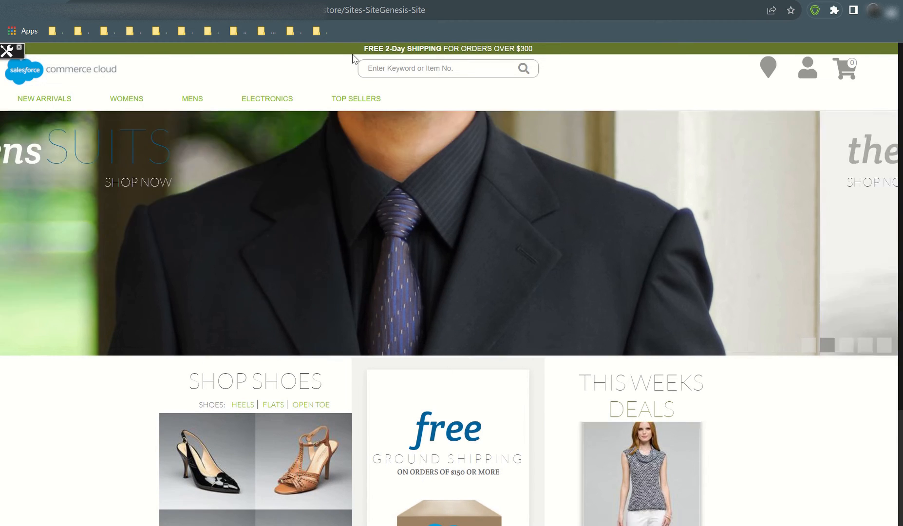
pyautogui.moveTo(352, 54); pyautogui.dragTo(530, 51)
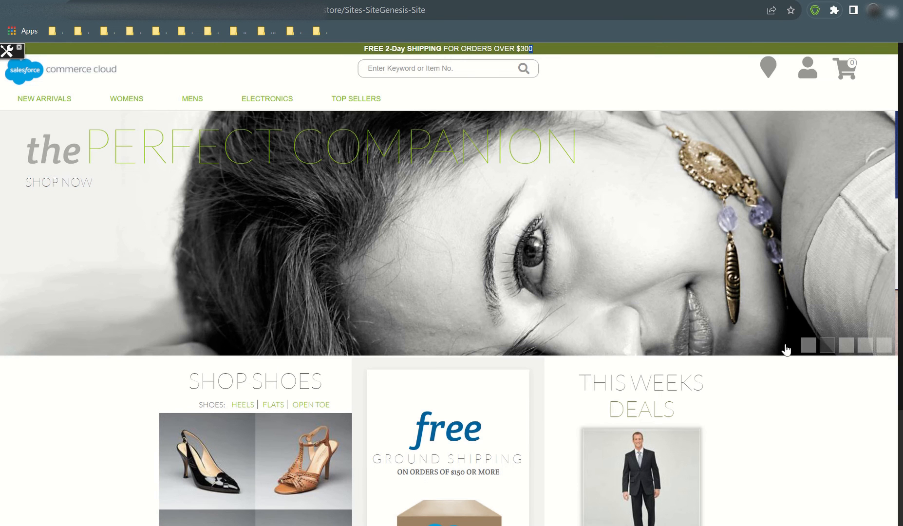
pyautogui.click(852, 349)
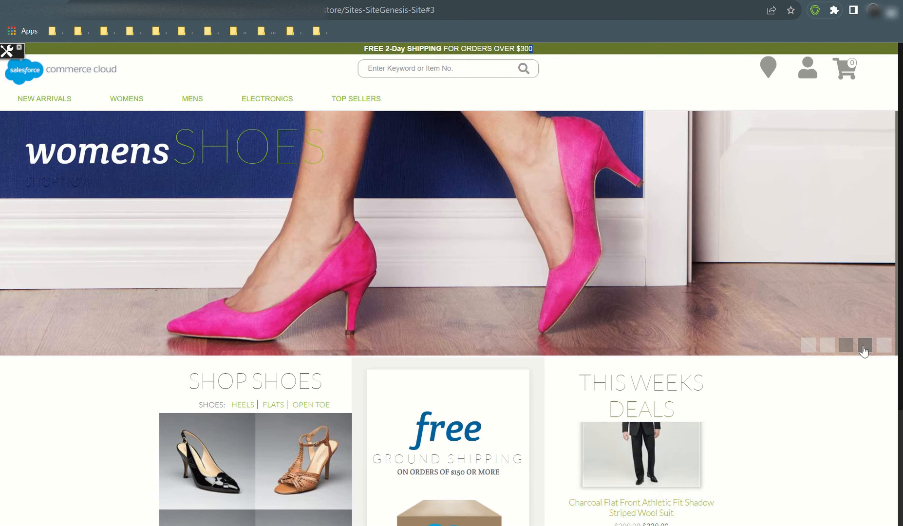
pyautogui.click(864, 350)
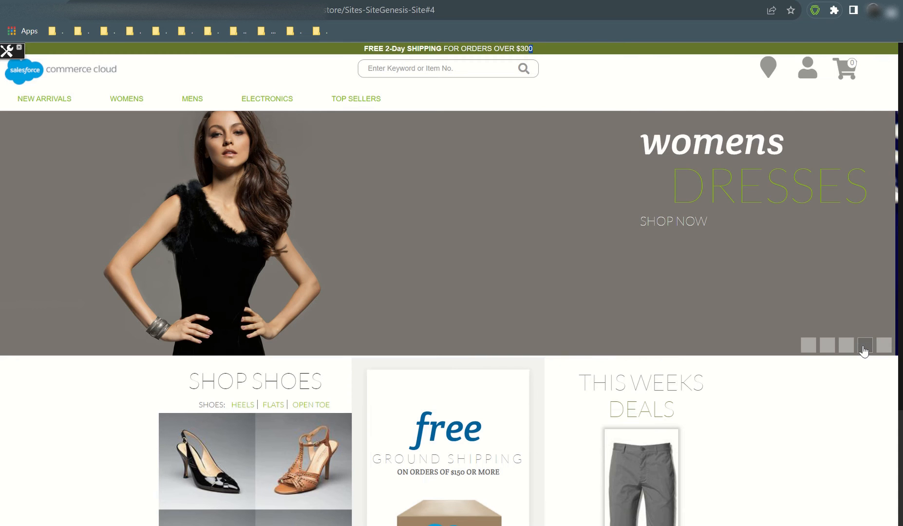
pyautogui.click(880, 348)
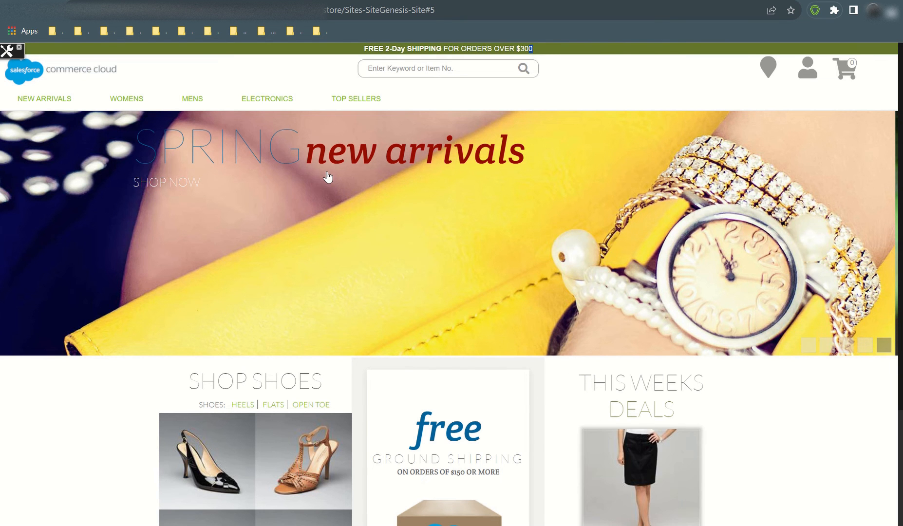
pyautogui.scroll(-4, 328, 177)
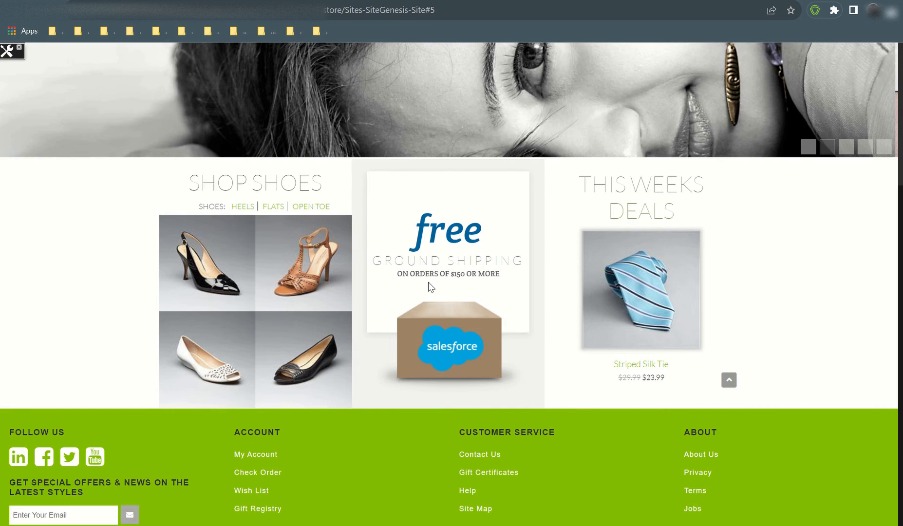
pyautogui.scroll(4, 431, 286)
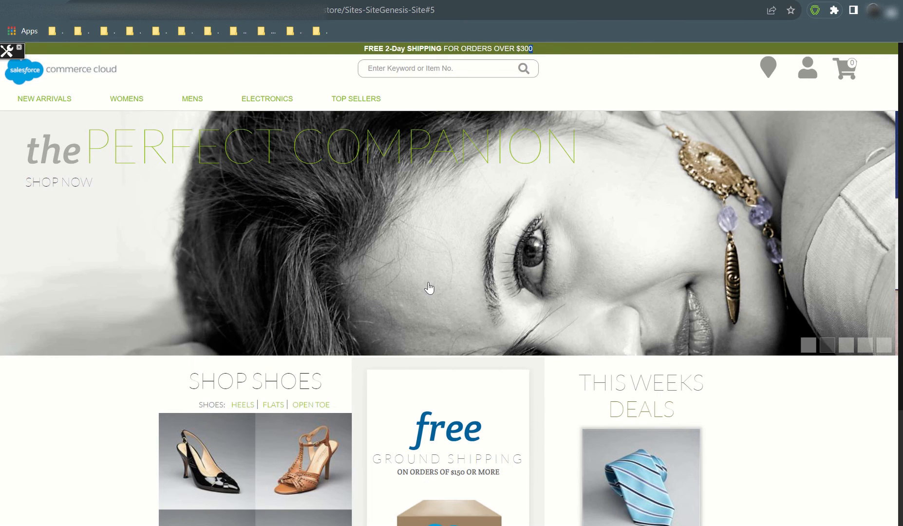
pyautogui.scroll(-1, 429, 288)
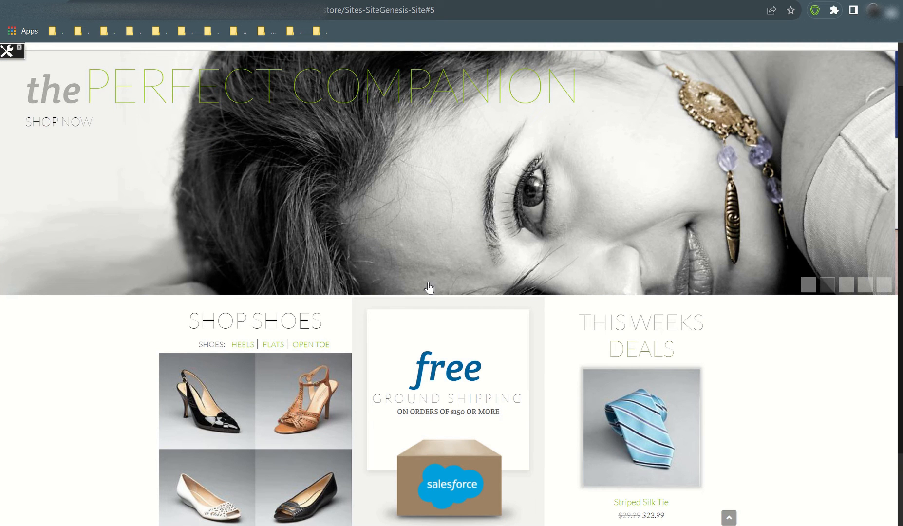
# Step: Reopen the SiteGenesis storefront from Business Manager, go to its About Us page and examine the path in the page's URL
pyautogui.click(215, 1)
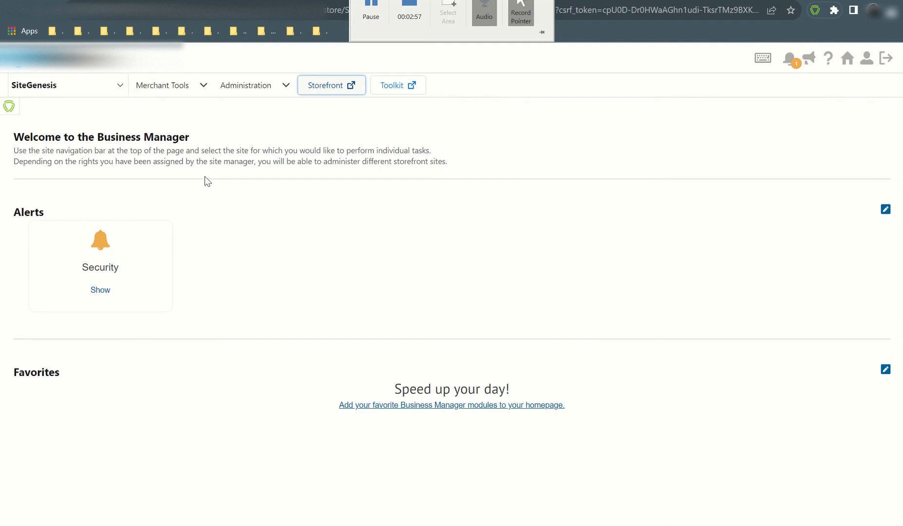
pyautogui.click(210, 91)
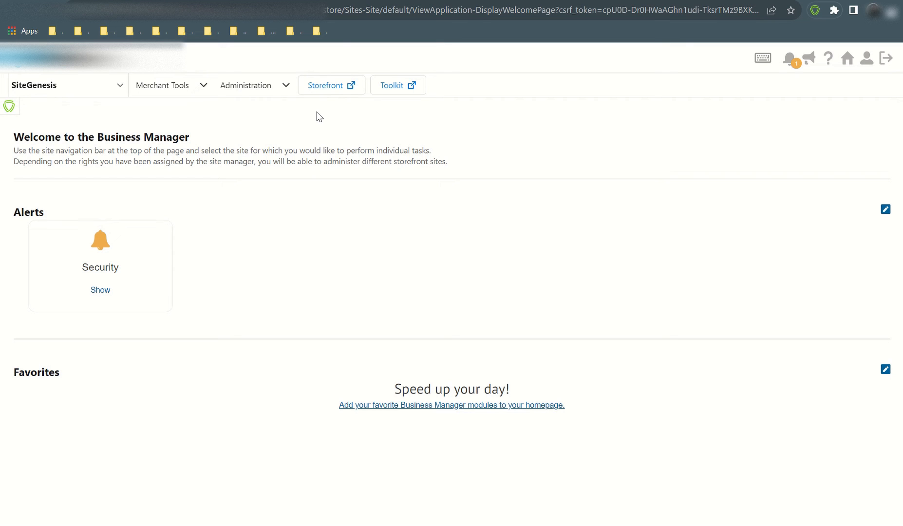
pyautogui.click(322, 91)
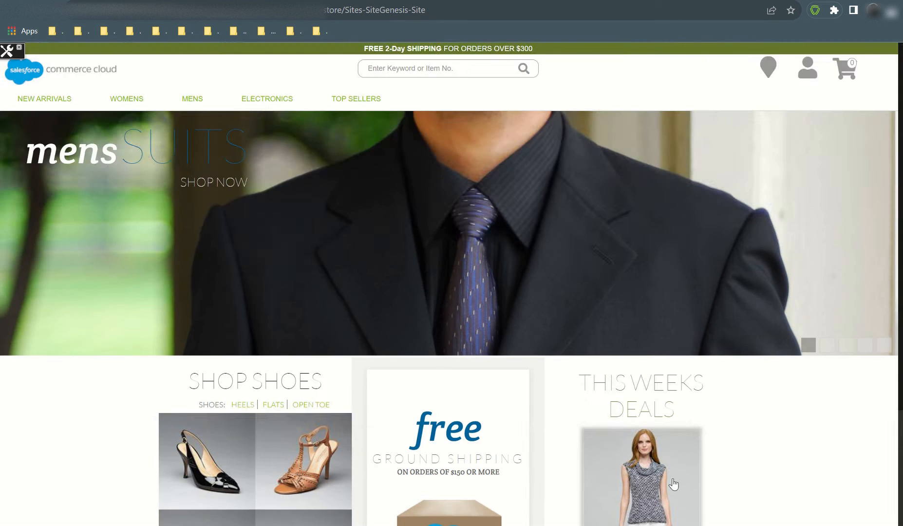
pyautogui.scroll(-4, 644, 459)
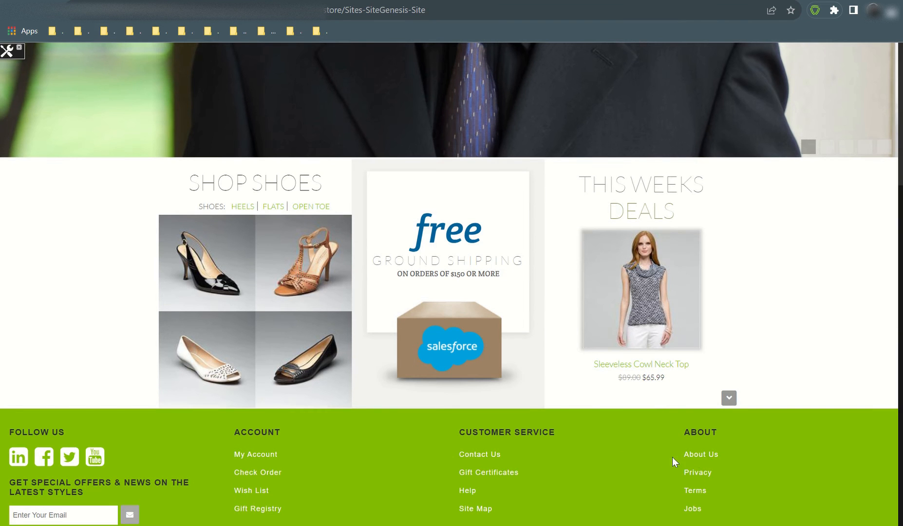
pyautogui.click(697, 455)
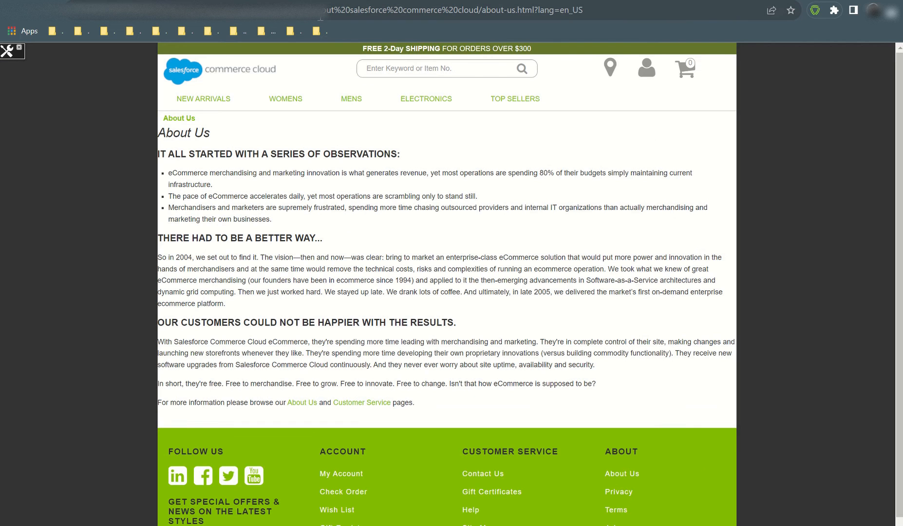
pyautogui.moveTo(343, 10); pyautogui.dragTo(633, 11)
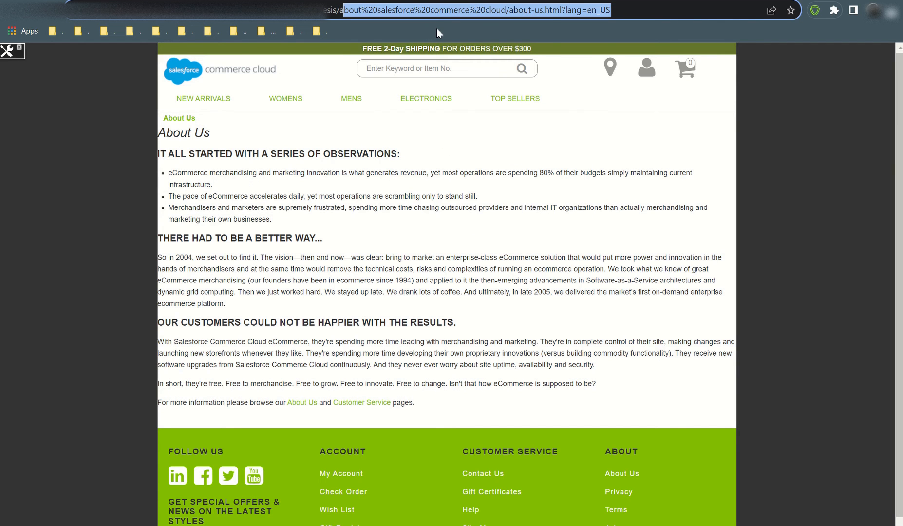
# Step: Back in Business Manager, disable the new rule-based storefront URLs in the Storefront URL site preferences and apply the change
pyautogui.click(220, 1)
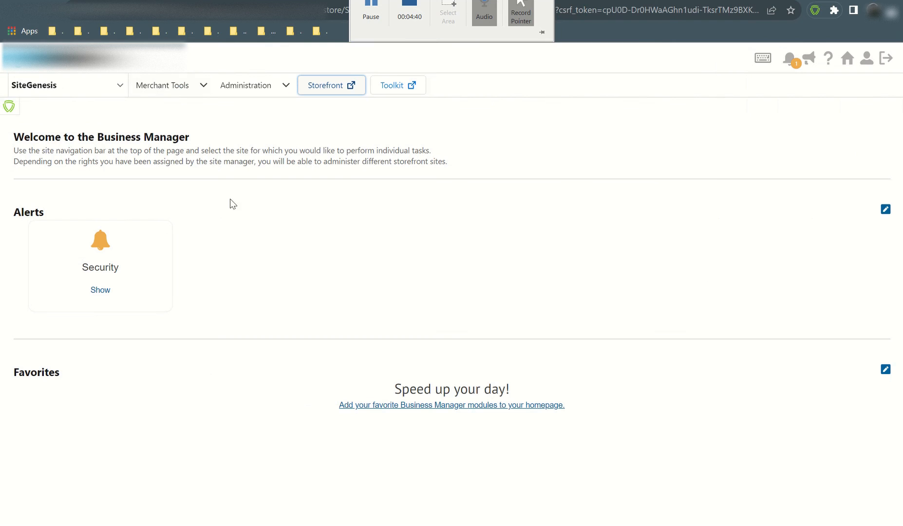
pyautogui.click(202, 87)
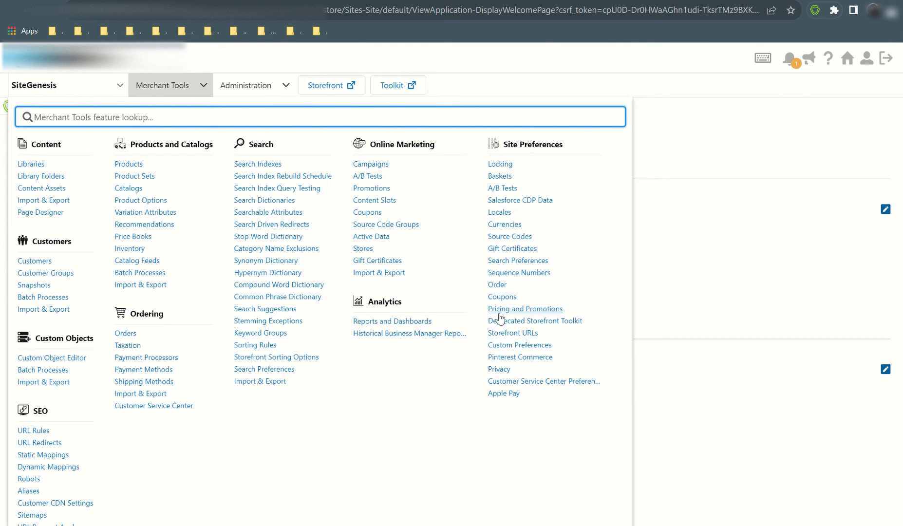
pyautogui.click(510, 334)
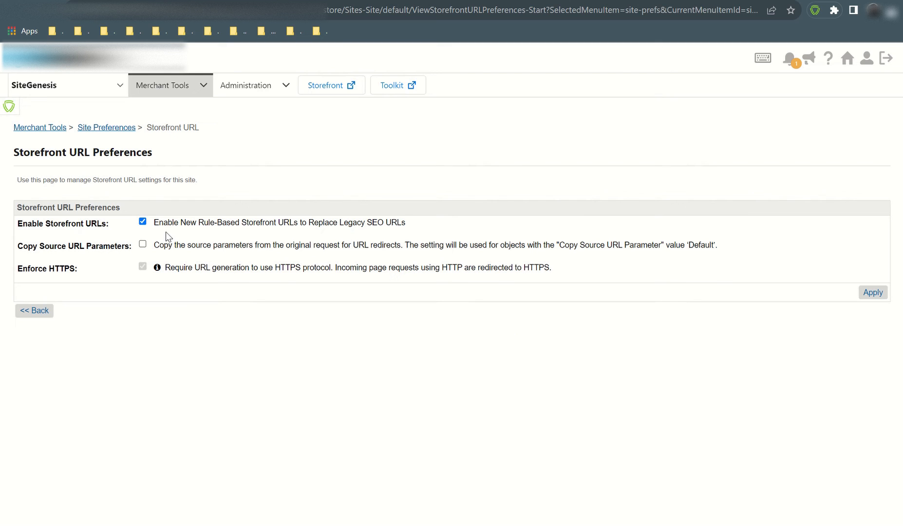
pyautogui.moveTo(154, 224); pyautogui.dragTo(429, 228)
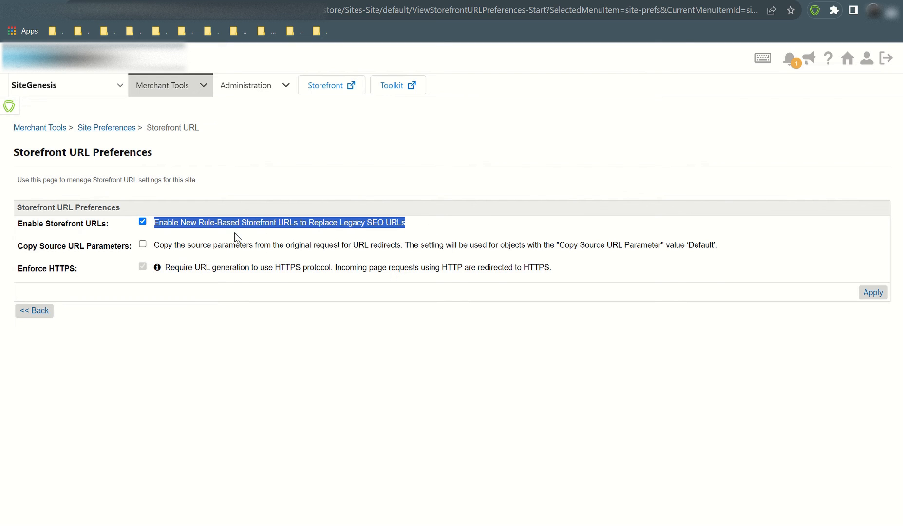
pyautogui.click(269, 183)
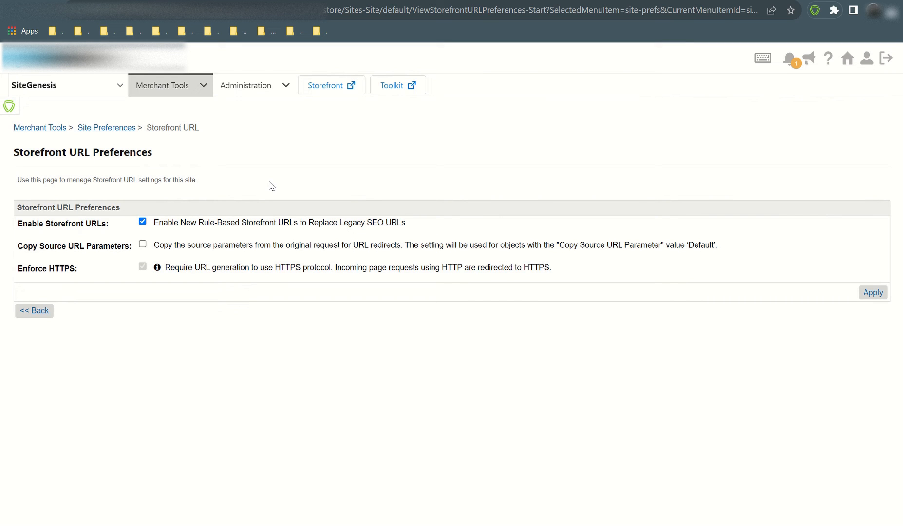
pyautogui.click(142, 221)
pyautogui.click(870, 293)
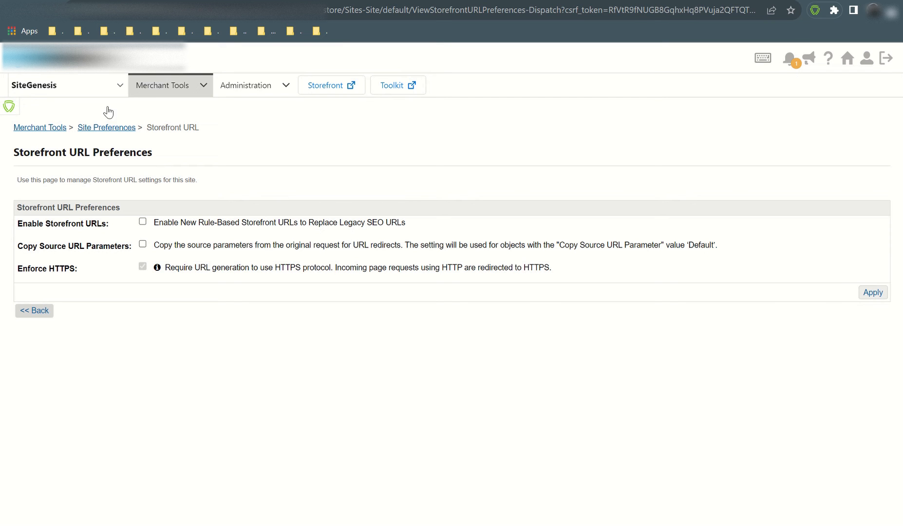
# Step: Open the storefront's About Us page again and examine the site path and site name in its URL
pyautogui.click(324, 86)
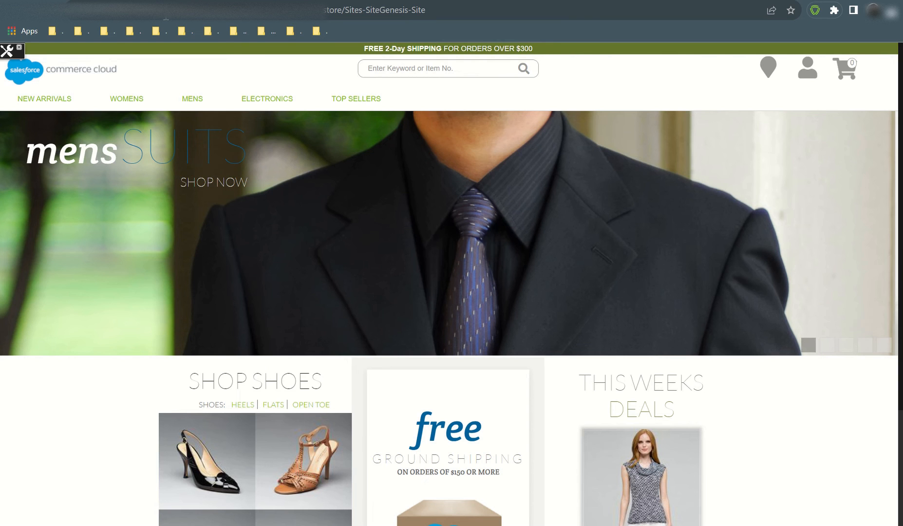
pyautogui.scroll(-4, 672, 380)
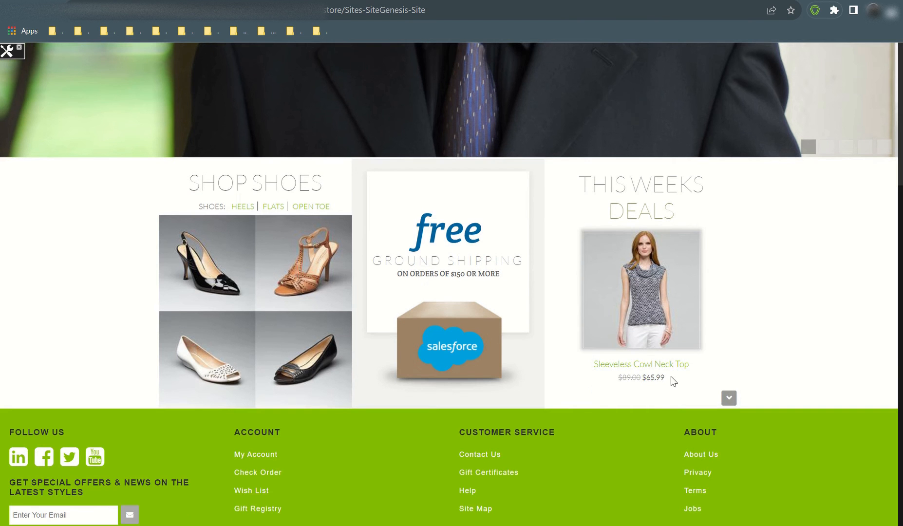
pyautogui.click(702, 456)
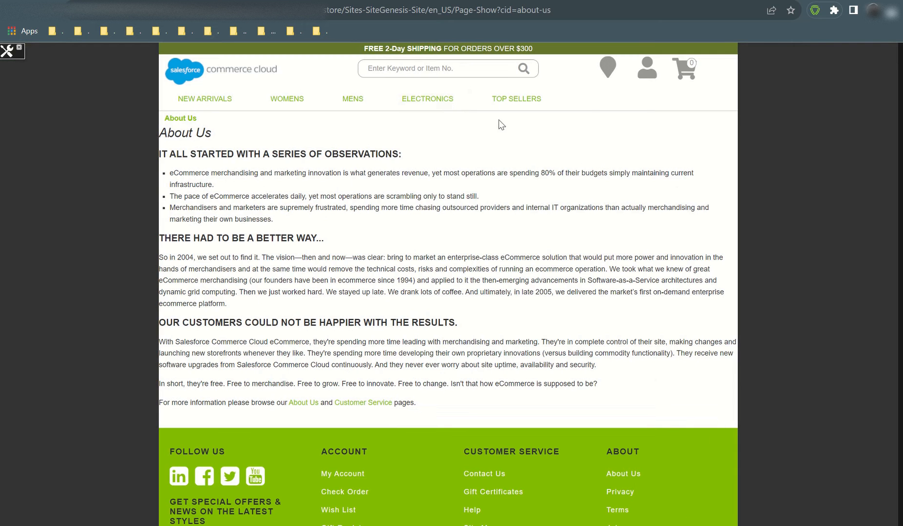
pyautogui.moveTo(579, 10); pyautogui.dragTo(447, 41)
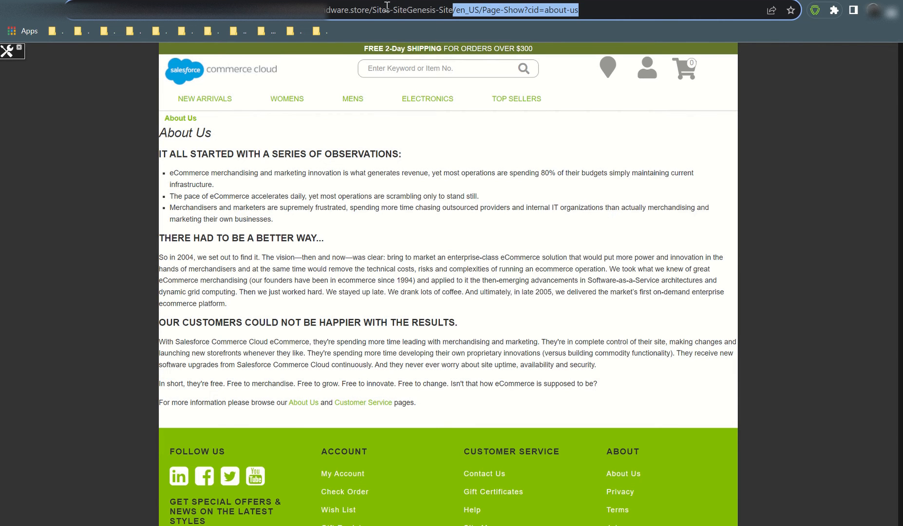
pyautogui.moveTo(372, 11); pyautogui.dragTo(602, 16)
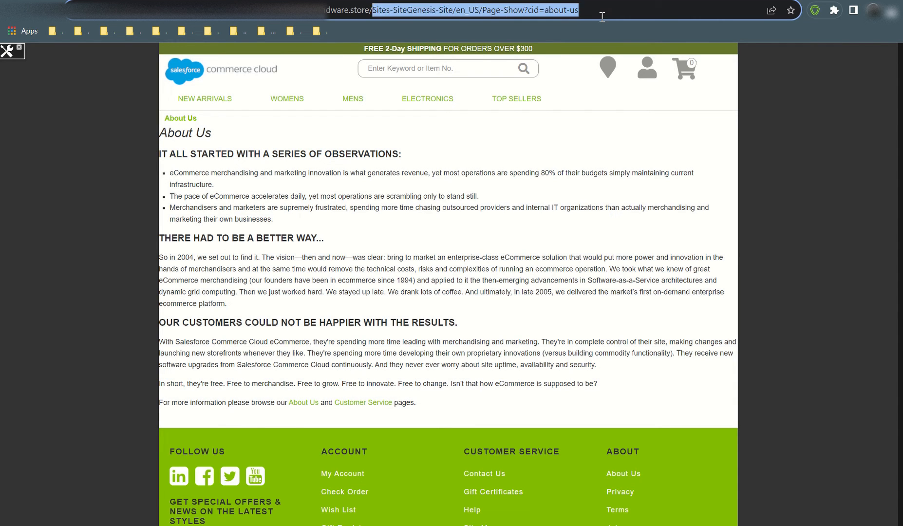
pyautogui.click(376, 12)
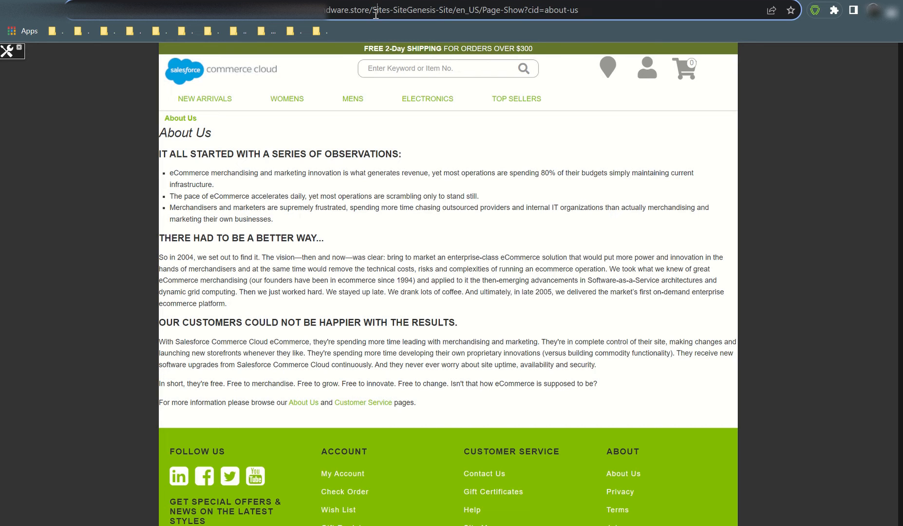
pyautogui.doubleClick(397, 11)
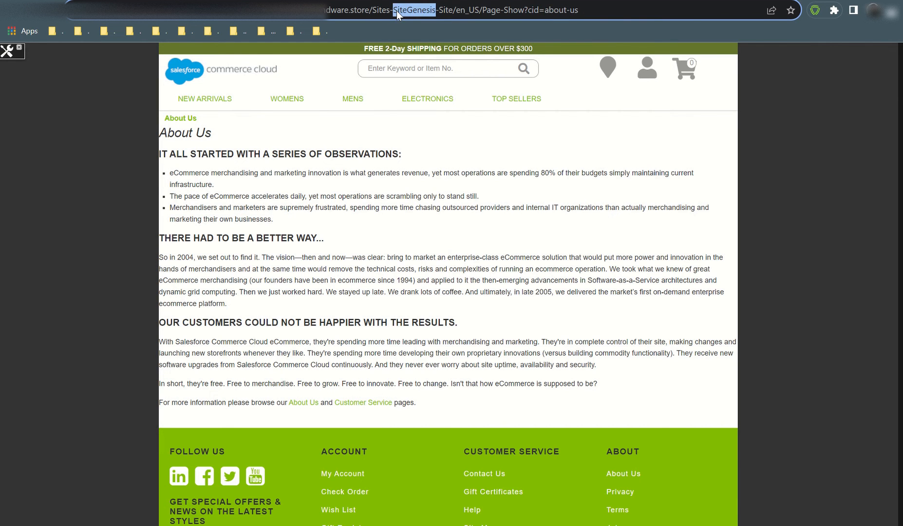
# Step: Compare the URL's site name with the site selected in Business Manager, and examine the locale and page part of the About Us URL
pyautogui.click(69, 0)
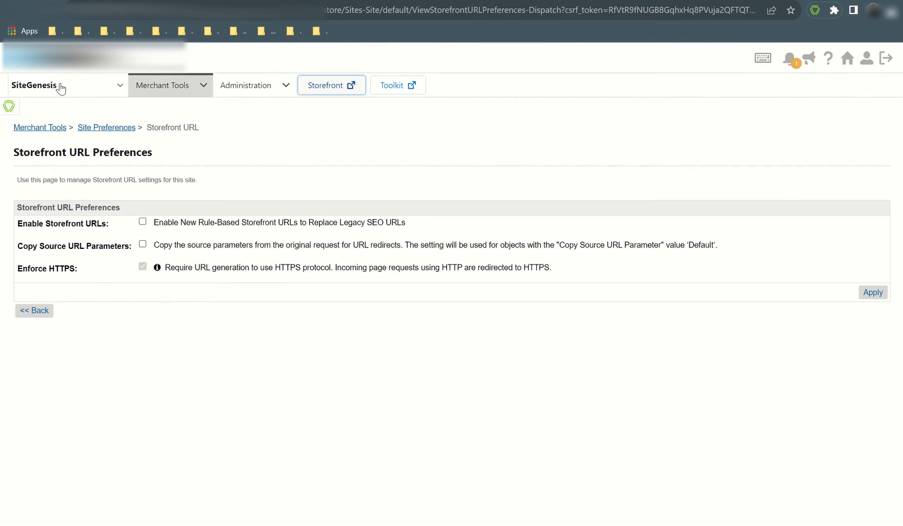
pyautogui.click(185, 1)
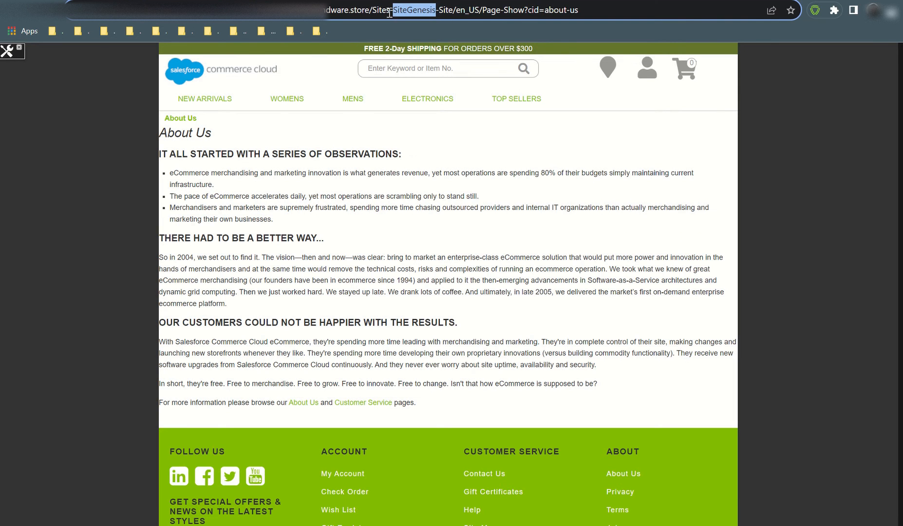
pyautogui.moveTo(369, 18); pyautogui.dragTo(620, 19)
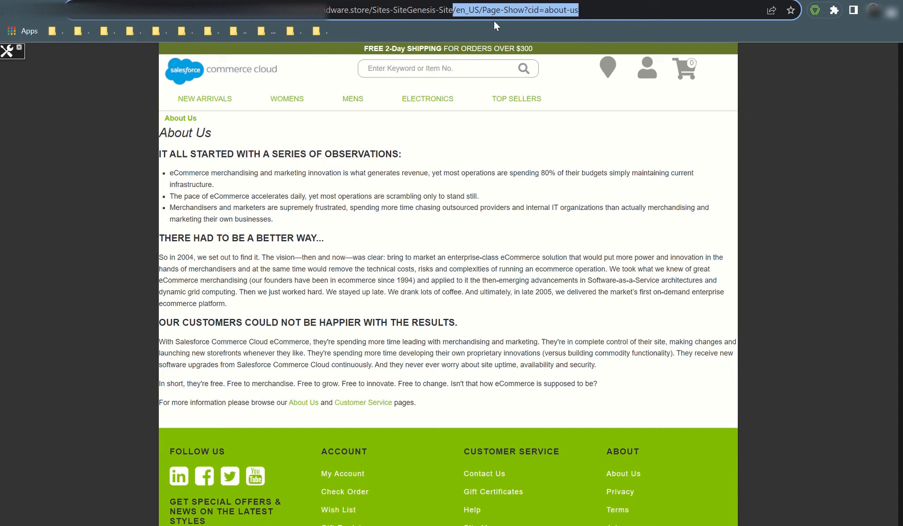
pyautogui.click(472, 16)
pyautogui.moveTo(454, 13); pyautogui.dragTo(480, 11)
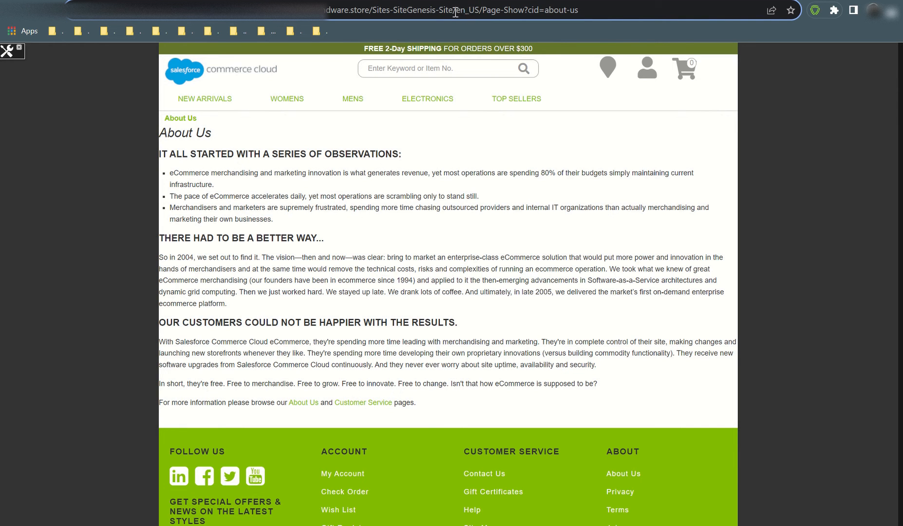
# Step: Examine the controller and function names, Page and Show, in the storefront's About Us URL
pyautogui.moveTo(454, 12); pyautogui.dragTo(484, 11)
pyautogui.moveTo(482, 11); pyautogui.dragTo(594, 11)
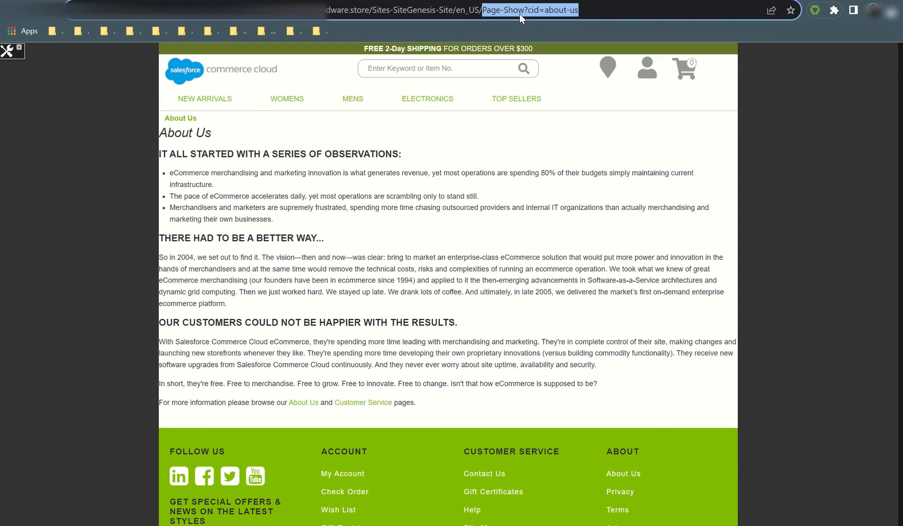
pyautogui.doubleClick(493, 12)
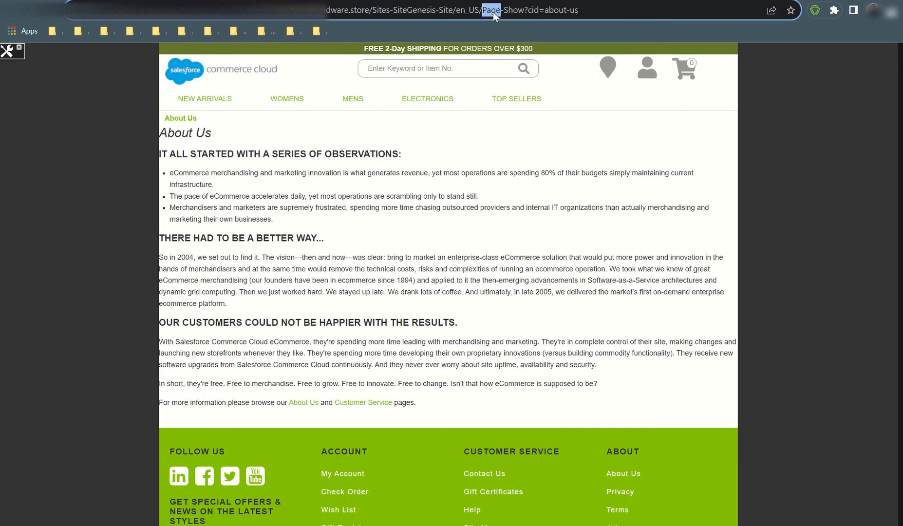
pyautogui.click(506, 12)
pyautogui.moveTo(506, 12); pyautogui.dragTo(520, 13)
pyautogui.doubleClick(483, 13)
pyautogui.click(508, 13)
pyautogui.click(531, 13)
# Step: Examine the cid=about-us parameter in the About Us URL and relate it to the Page-Show part
pyautogui.moveTo(527, 13); pyautogui.dragTo(589, 13)
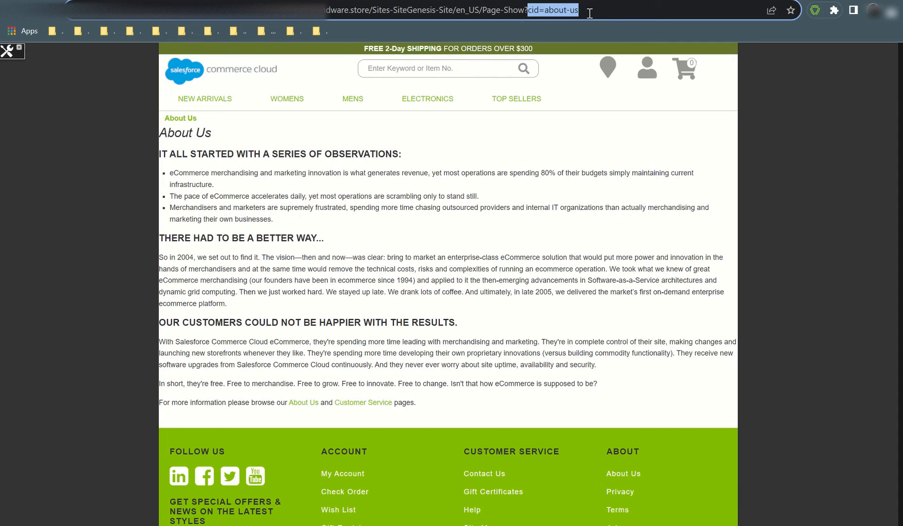
pyautogui.click(543, 16)
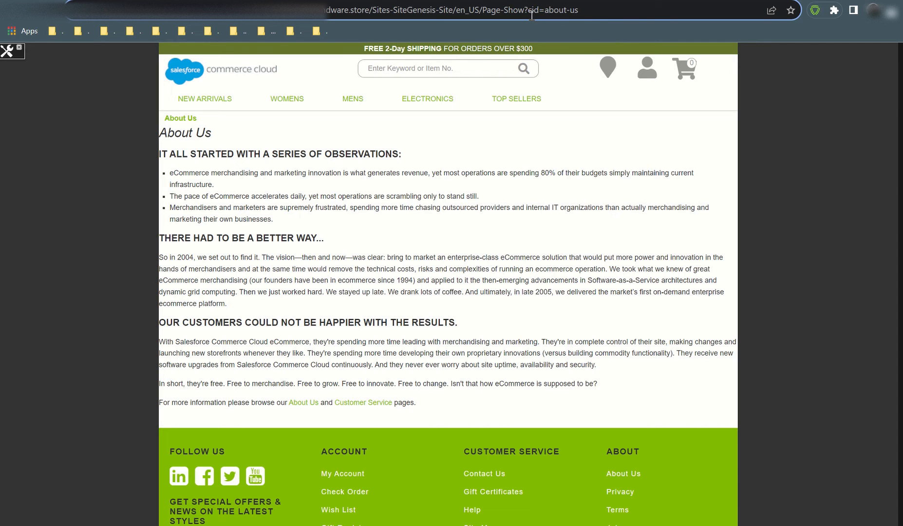
pyautogui.moveTo(528, 15); pyautogui.dragTo(596, 14)
pyautogui.doubleClick(506, 12)
pyautogui.doubleClick(488, 15)
# Step: Switch to the code editor and open the Page.js controller from the app_storefront_controllers cartridge
pyautogui.hotkey('alt', 'Tab')
pyautogui.hotkey('alt', 'Tab')
pyautogui.hotkey('alt', 'Tab')
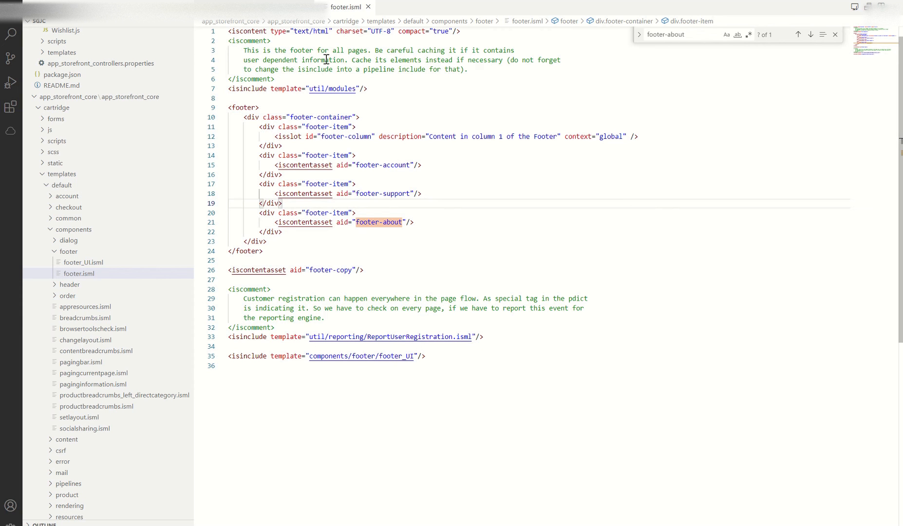
pyautogui.hotkey('ctrl', 'p')
pyautogui.write('pa')
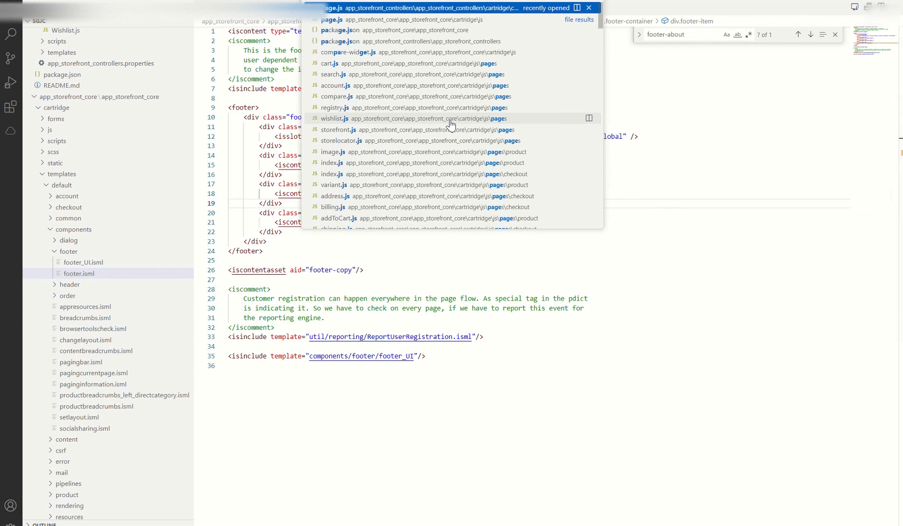
pyautogui.press('Return')
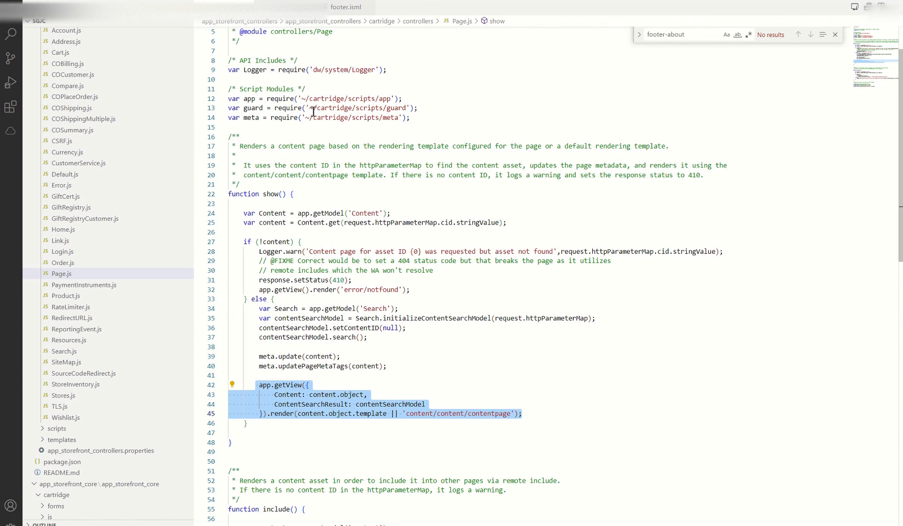
# Step: Examine how the show function in Page.js uses the cid parameter to get the content asset and render the page
pyautogui.moveTo(292, 194); pyautogui.dragTo(229, 442)
pyautogui.click(255, 347)
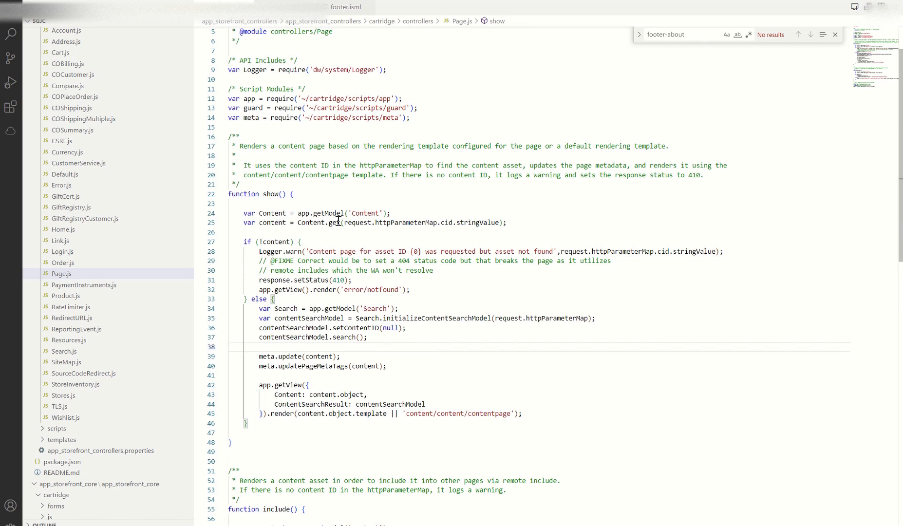
pyautogui.moveTo(343, 222); pyautogui.dragTo(500, 222)
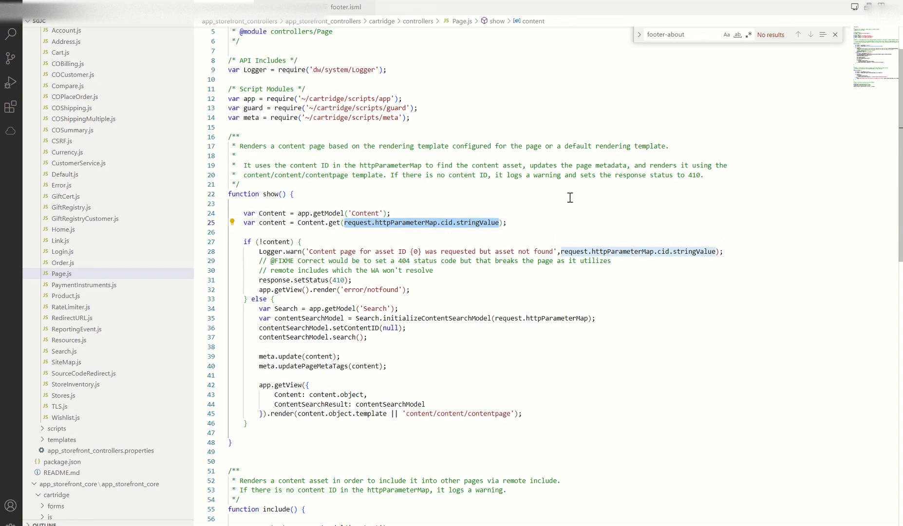
pyautogui.click(460, 223)
pyautogui.doubleClick(460, 223)
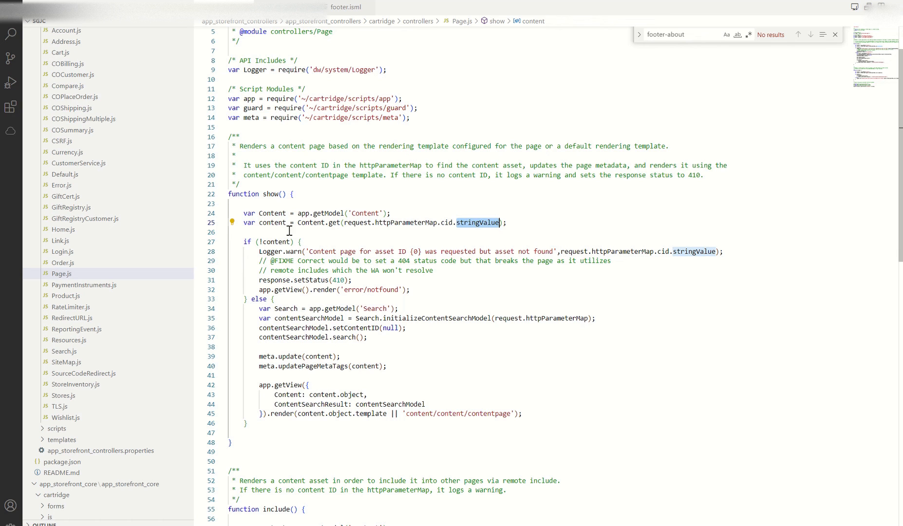
pyautogui.doubleClick(262, 223)
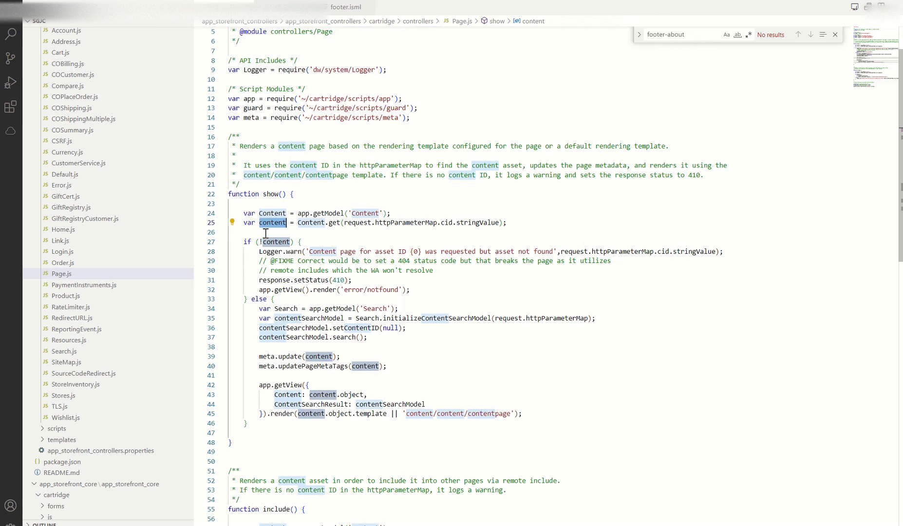
pyautogui.moveTo(303, 241); pyautogui.dragTo(260, 413)
pyautogui.click(294, 303)
pyautogui.click(413, 356)
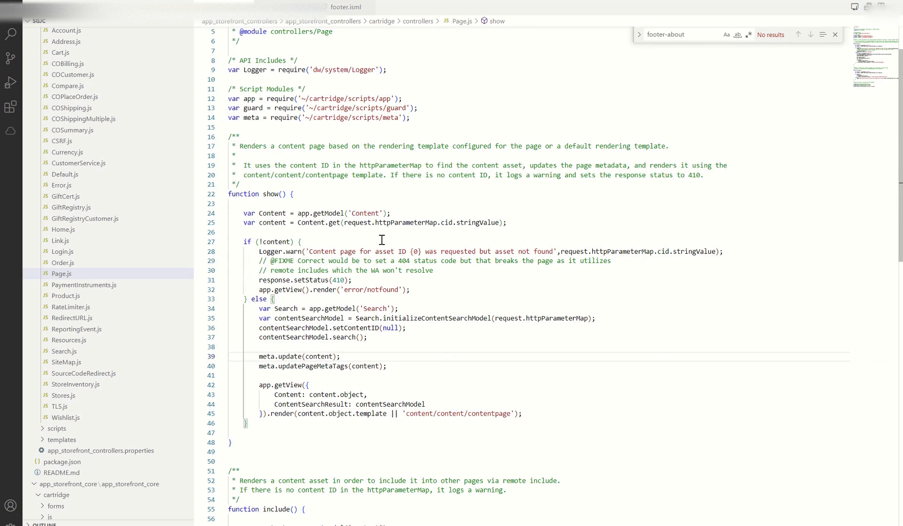
# Step: Switch back to Business Manager in the browser and open the SiteGenesis site's list of content libraries
pyautogui.hotkey('alt', 'Tab')
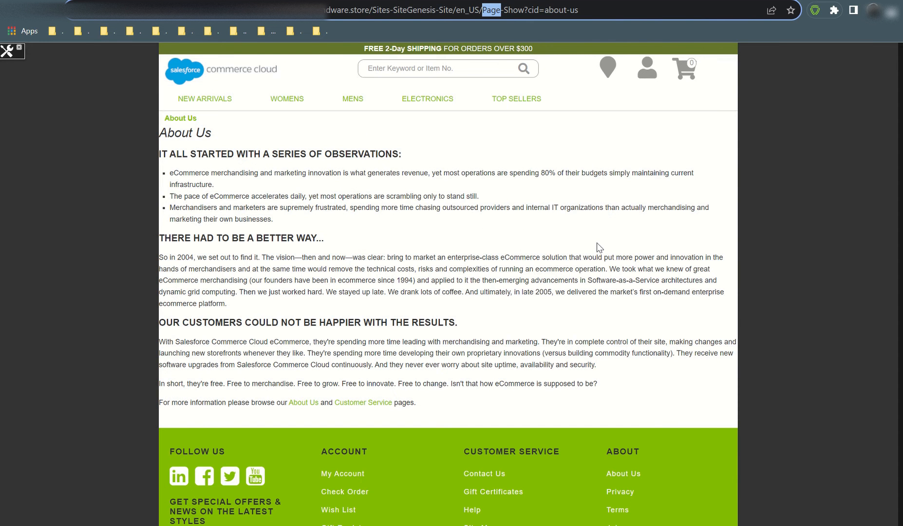
pyautogui.click(228, 2)
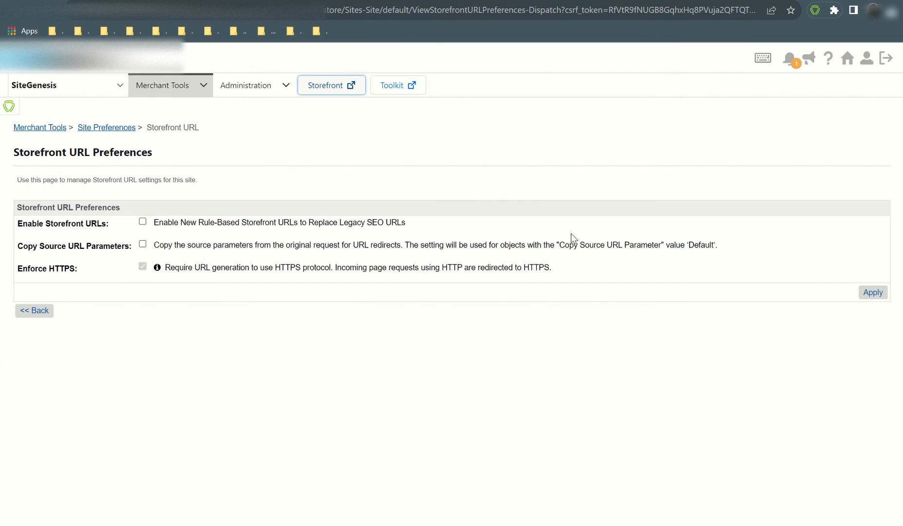
pyautogui.click(204, 90)
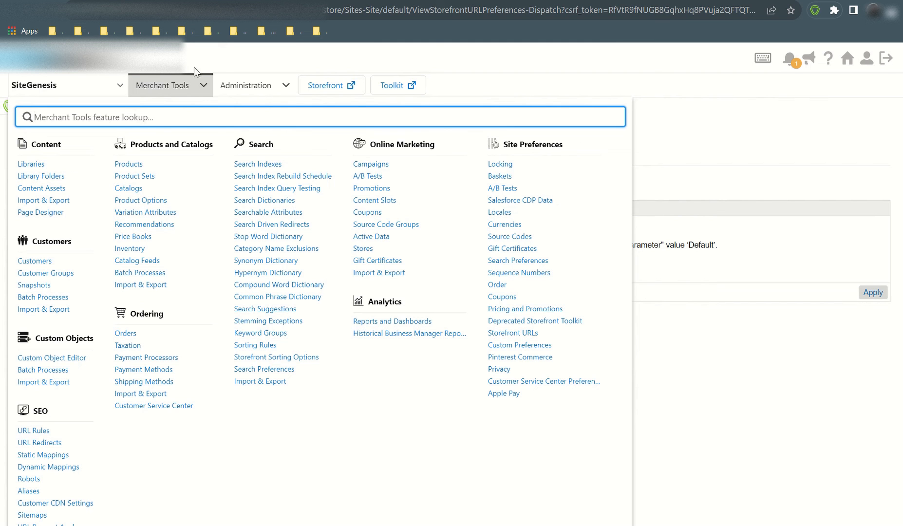
pyautogui.click(24, 168)
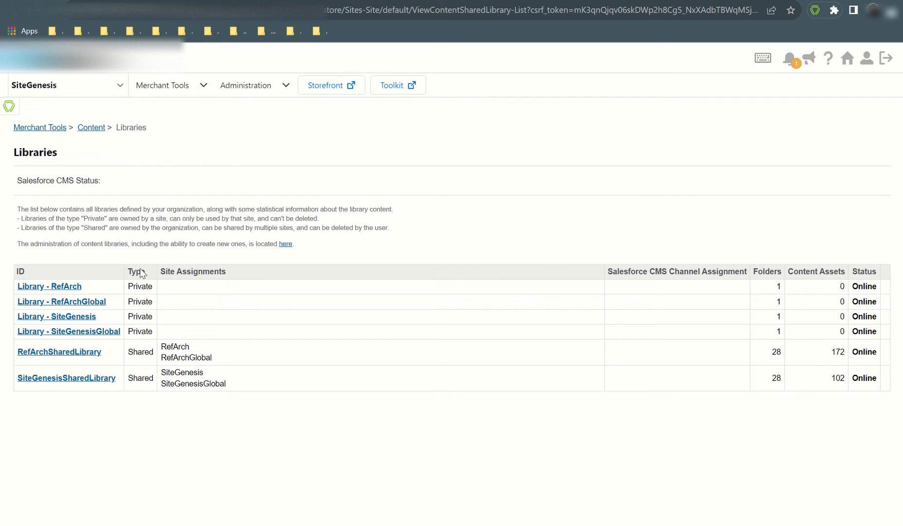
# Step: Compare the private and shared content libraries and examine which sites the two shared libraries are assigned to
pyautogui.moveTo(121, 331); pyautogui.dragTo(24, 284)
pyautogui.click(247, 241)
pyautogui.moveTo(147, 332); pyautogui.dragTo(60, 290)
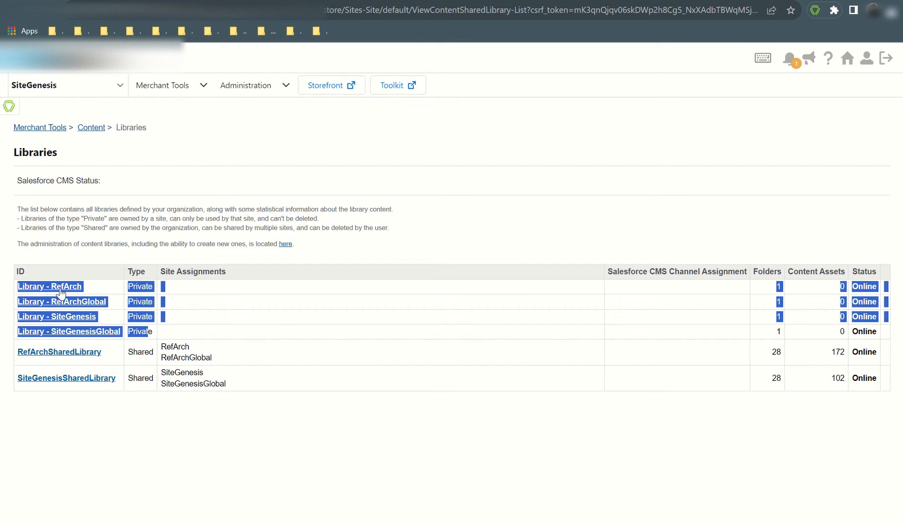
pyautogui.click(98, 287)
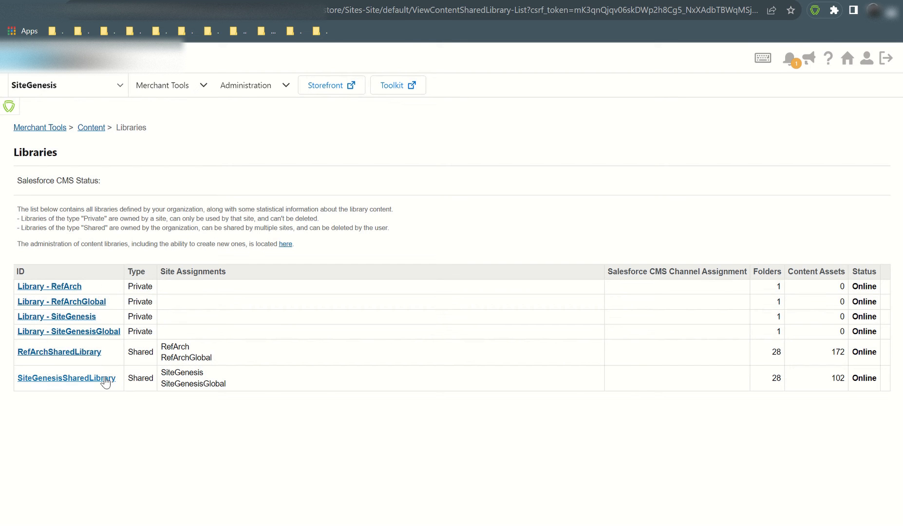
pyautogui.moveTo(97, 378); pyautogui.dragTo(17, 354)
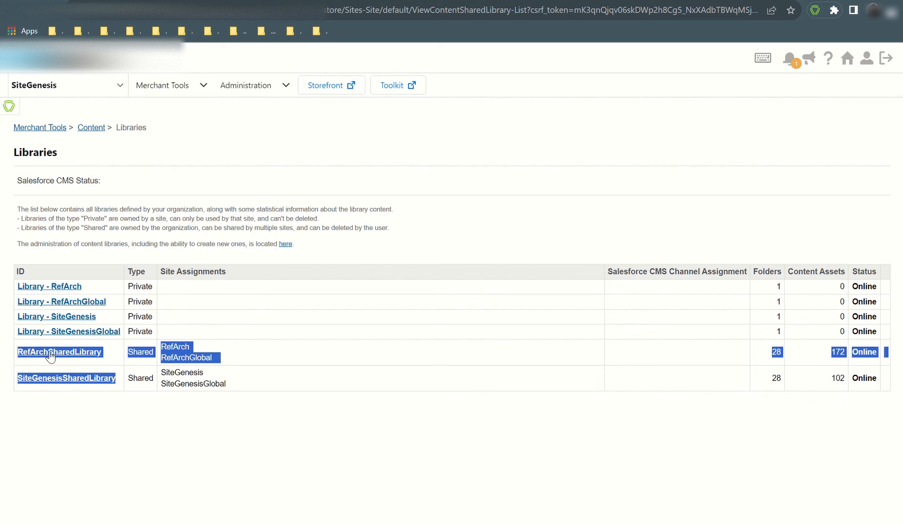
pyautogui.click(276, 204)
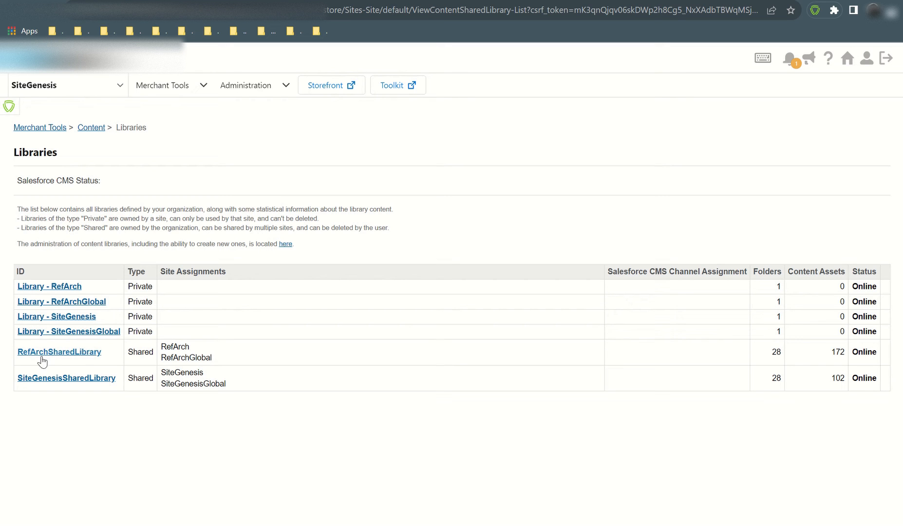
pyautogui.moveTo(150, 333); pyautogui.dragTo(38, 302)
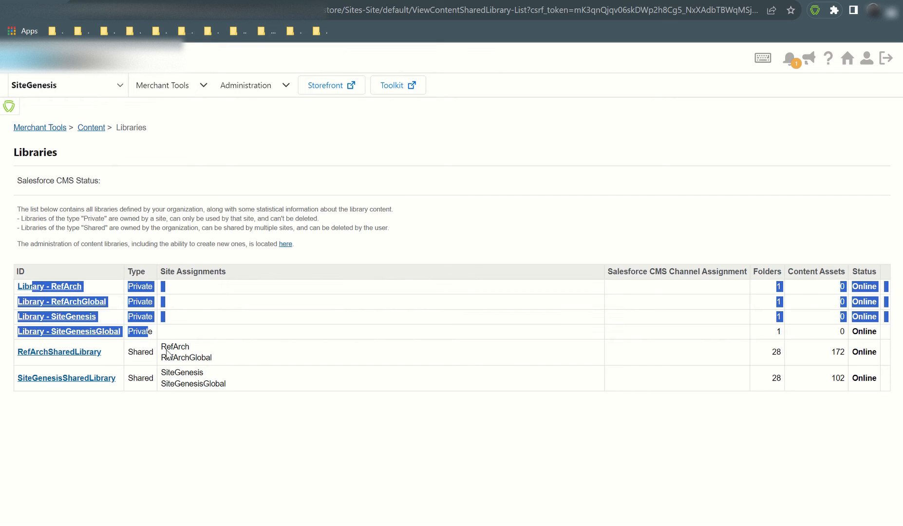
pyautogui.moveTo(209, 370); pyautogui.dragTo(139, 355)
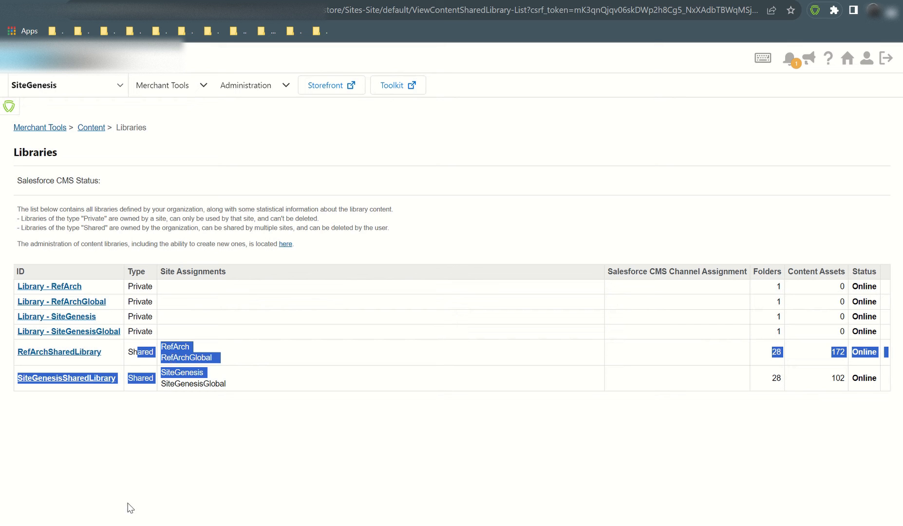
pyautogui.click(167, 455)
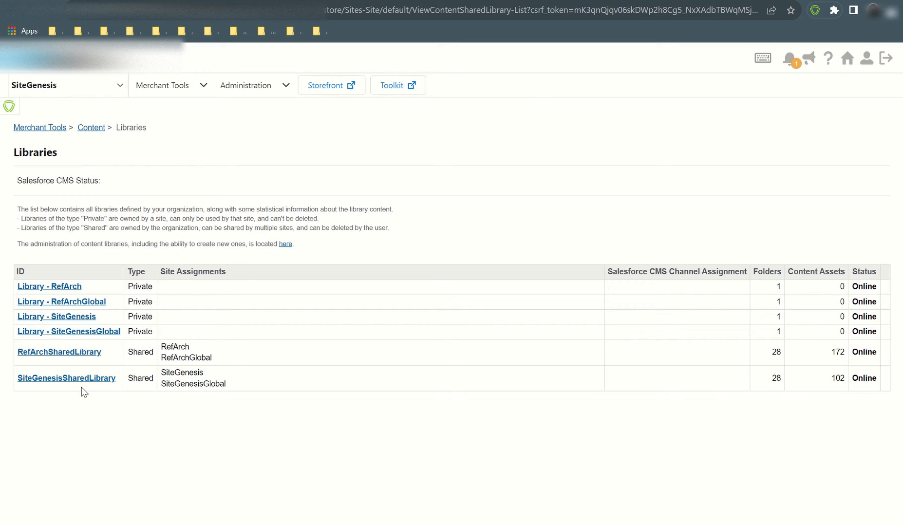
pyautogui.moveTo(166, 373); pyautogui.dragTo(227, 384)
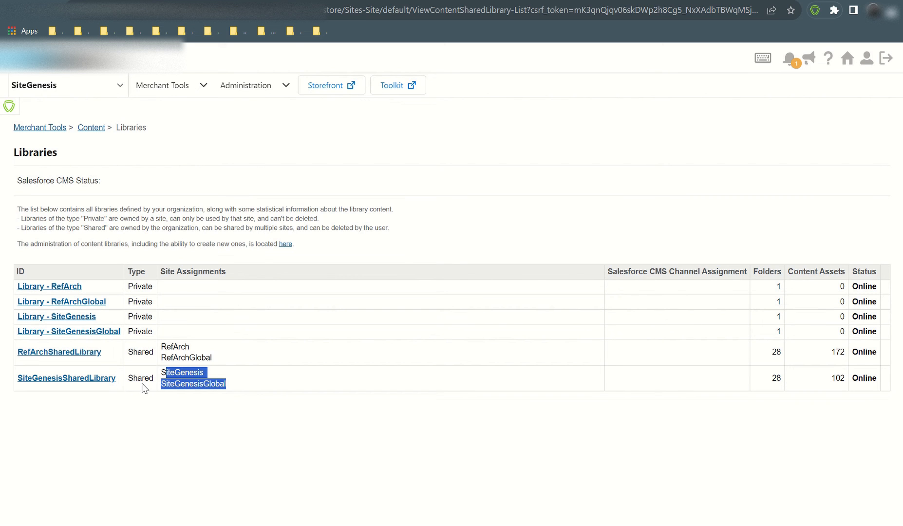
# Step: Open the form for a new library in the Content Libraries administration and examine its type and language options
pyautogui.click(283, 87)
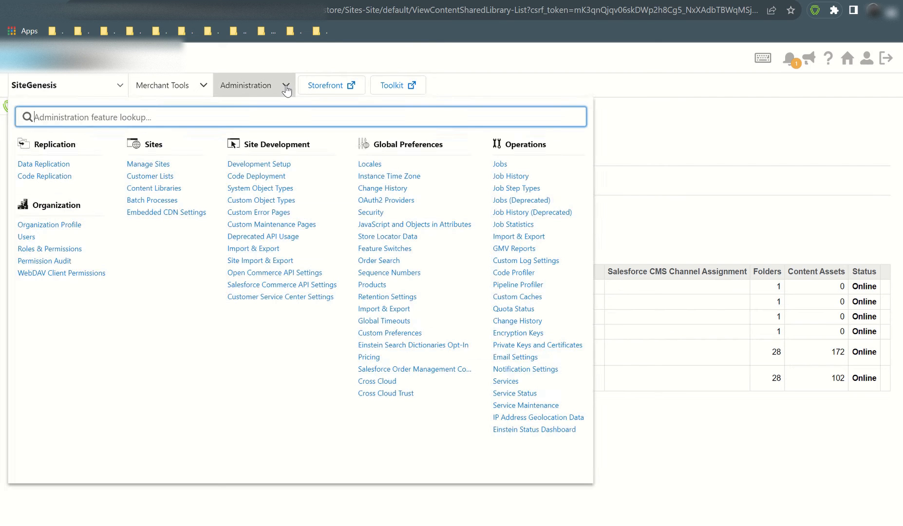
pyautogui.click(164, 193)
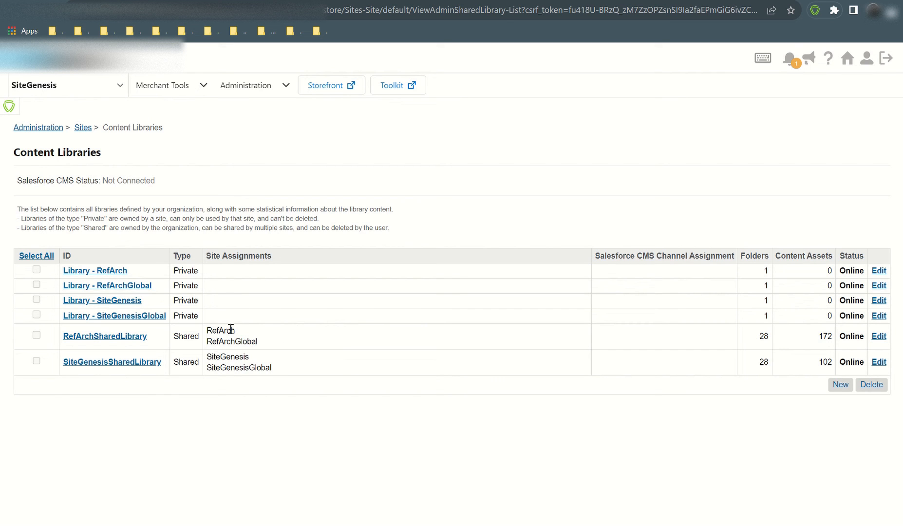
pyautogui.click(843, 384)
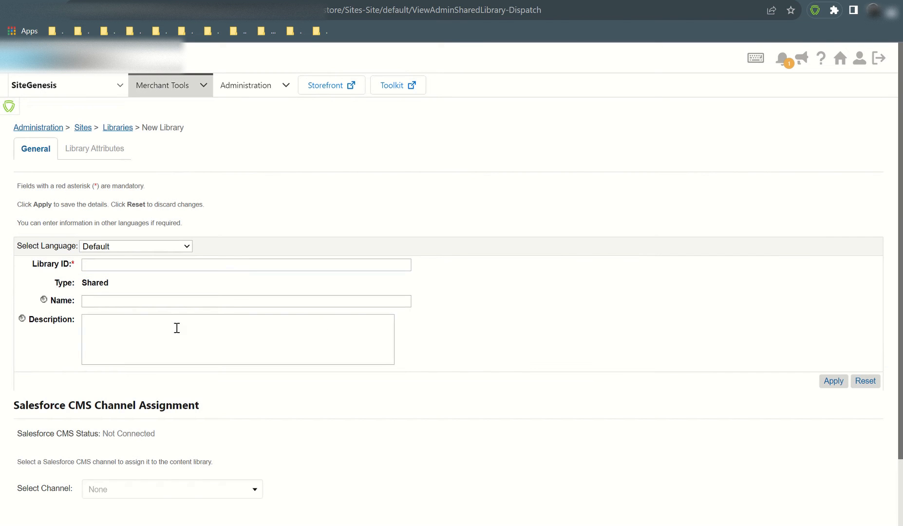
pyautogui.moveTo(81, 283); pyautogui.dragTo(141, 289)
pyautogui.click(167, 285)
pyautogui.scroll(-1, 167, 285)
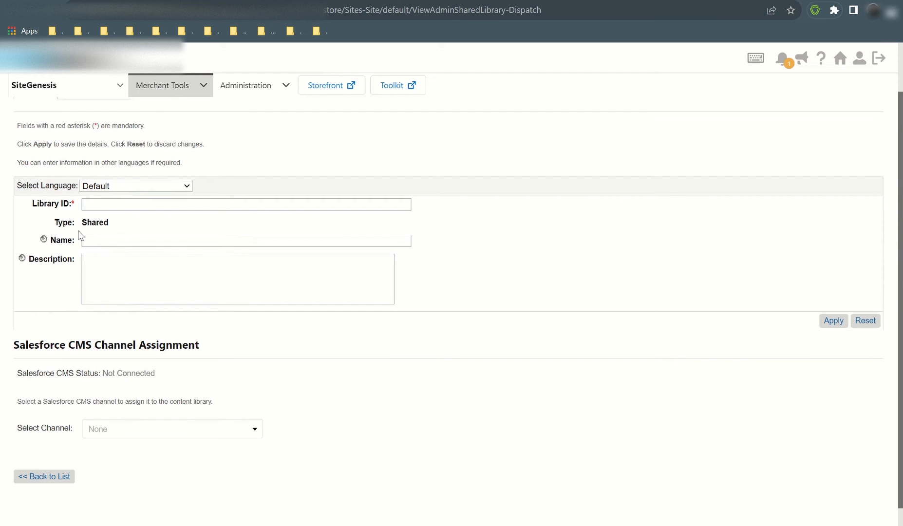
pyautogui.scroll(1, 138, 236)
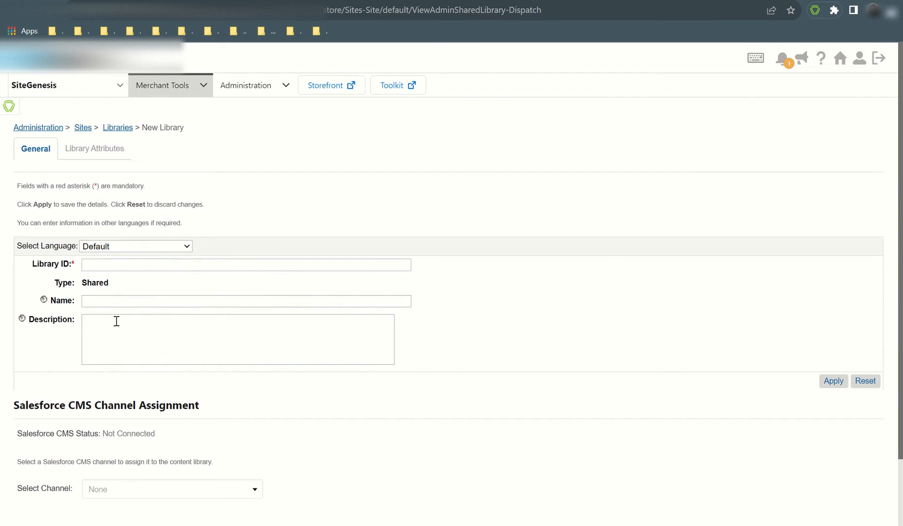
pyautogui.click(118, 246)
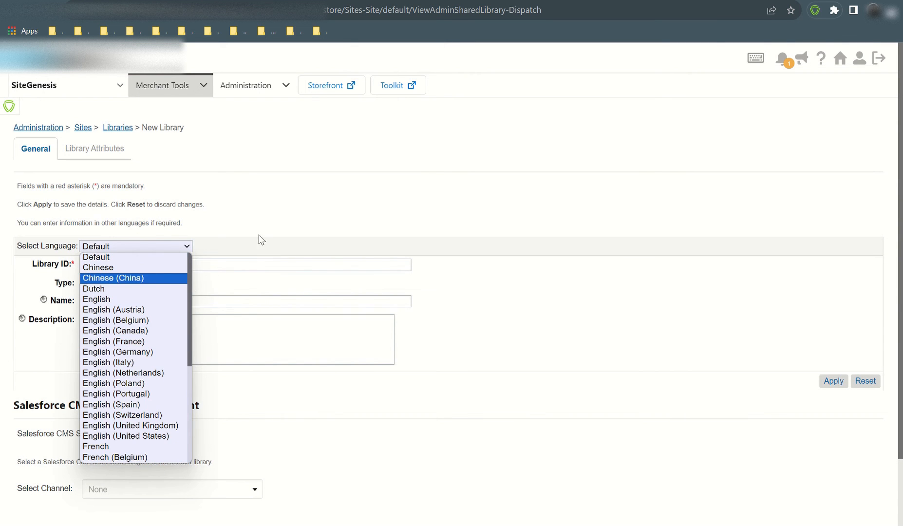
pyautogui.click(283, 228)
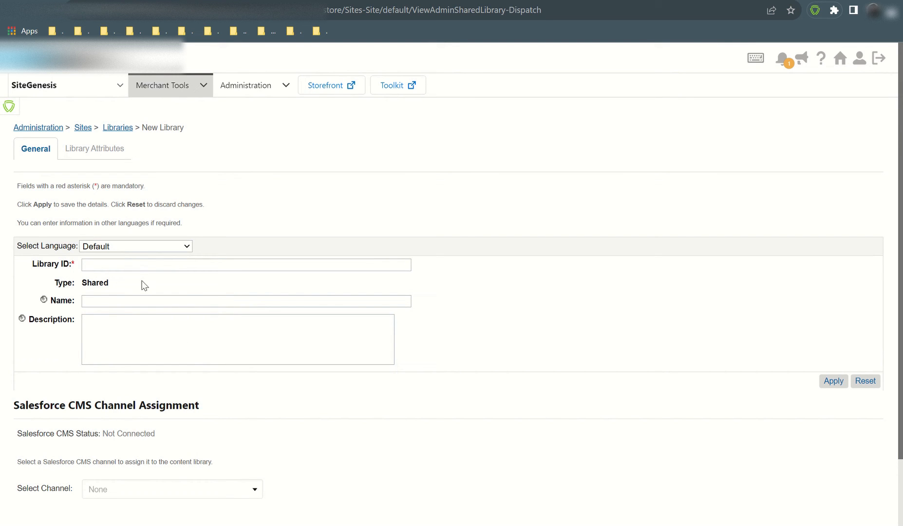
pyautogui.moveTo(86, 284); pyautogui.dragTo(117, 287)
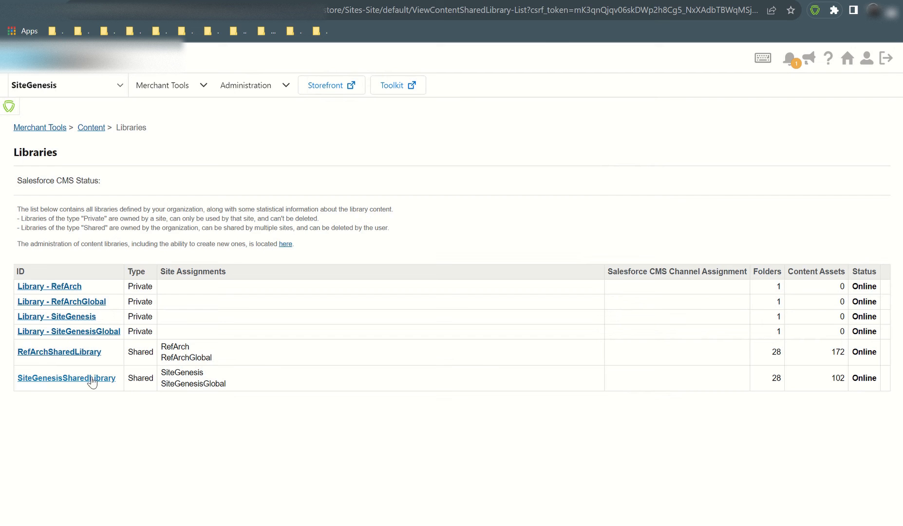
# Step: Back in the merchant content libraries list, examine SiteGenesisSharedLibrary and its assignment to the SiteGenesis site
pyautogui.moveTo(9, 378); pyautogui.dragTo(212, 371)
pyautogui.click(145, 393)
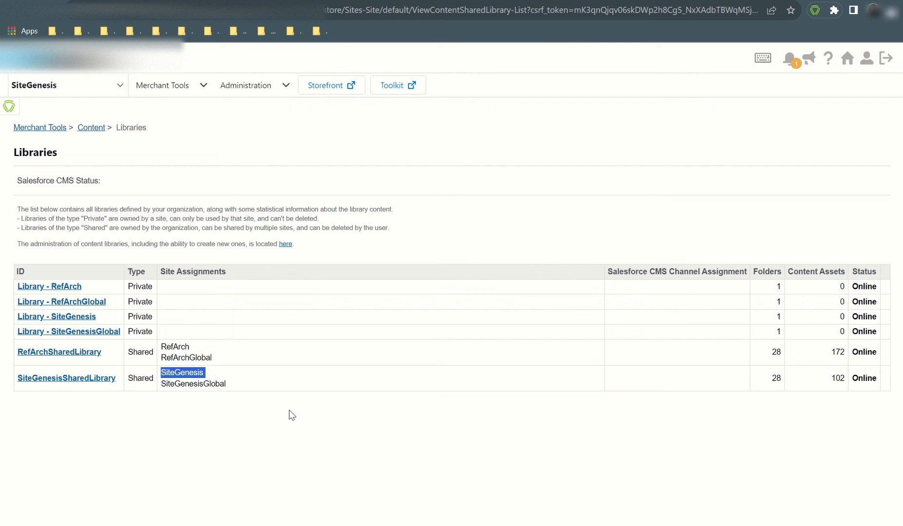
pyautogui.click(228, 443)
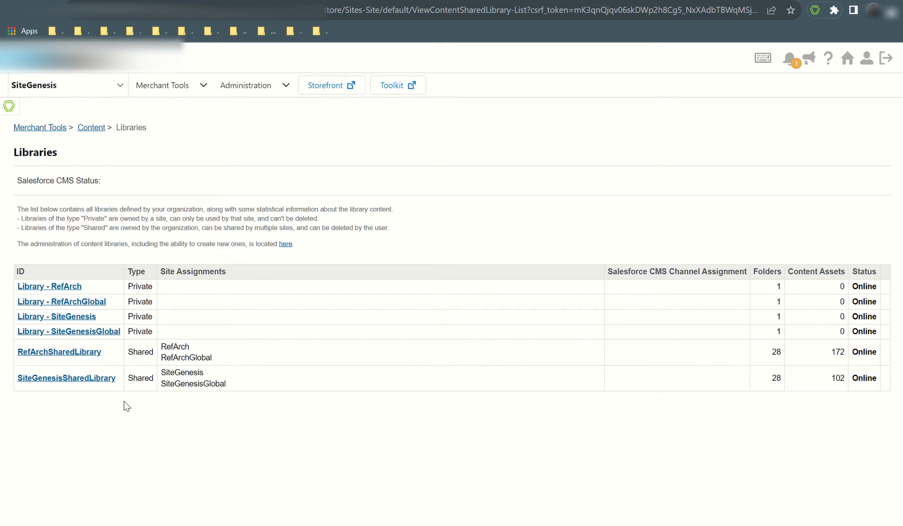
pyautogui.moveTo(125, 384); pyautogui.dragTo(17, 385)
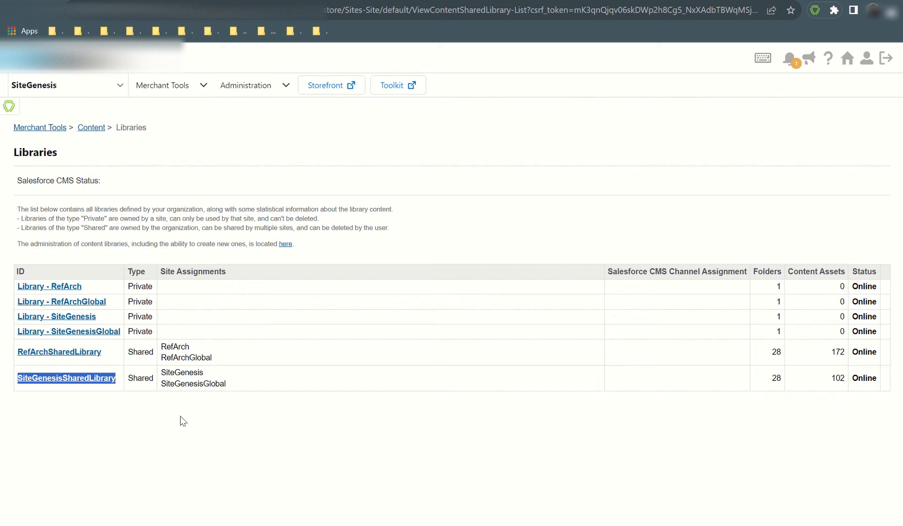
# Step: Open SiteGenesisSharedLibrary from the libraries list and examine its library name and root folders
pyautogui.click(137, 408)
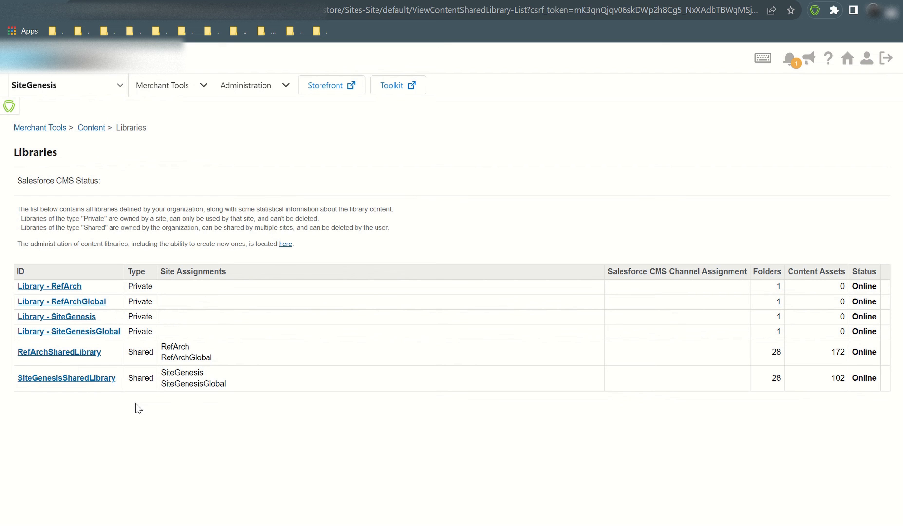
pyautogui.click(100, 386)
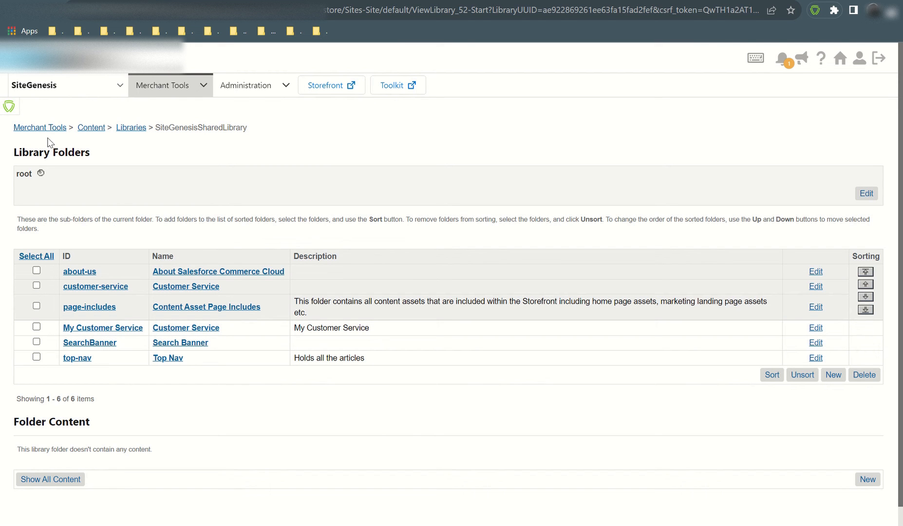
pyautogui.moveTo(156, 128); pyautogui.dragTo(252, 134)
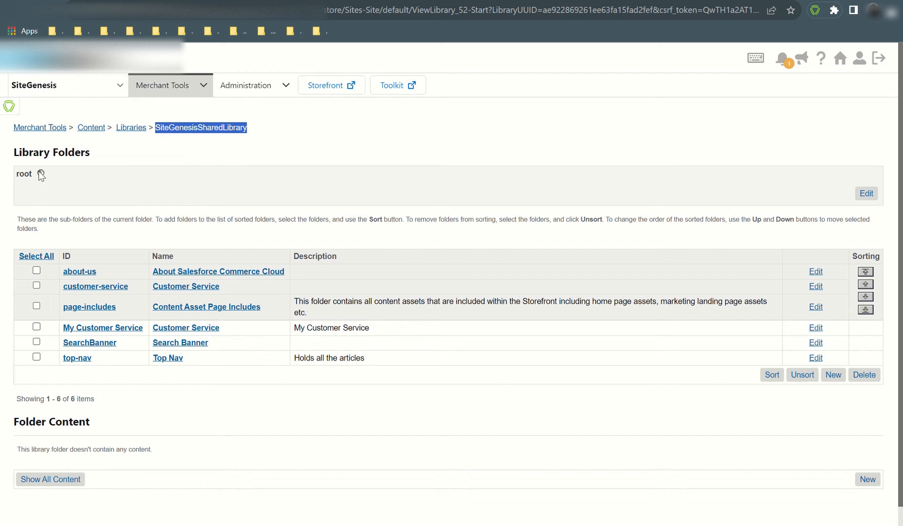
pyautogui.click(169, 377)
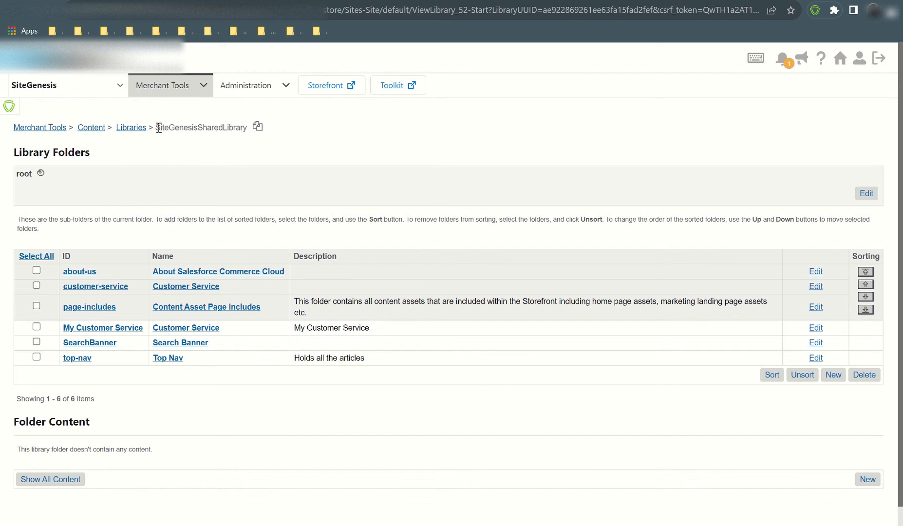
pyautogui.moveTo(155, 128); pyautogui.dragTo(247, 127)
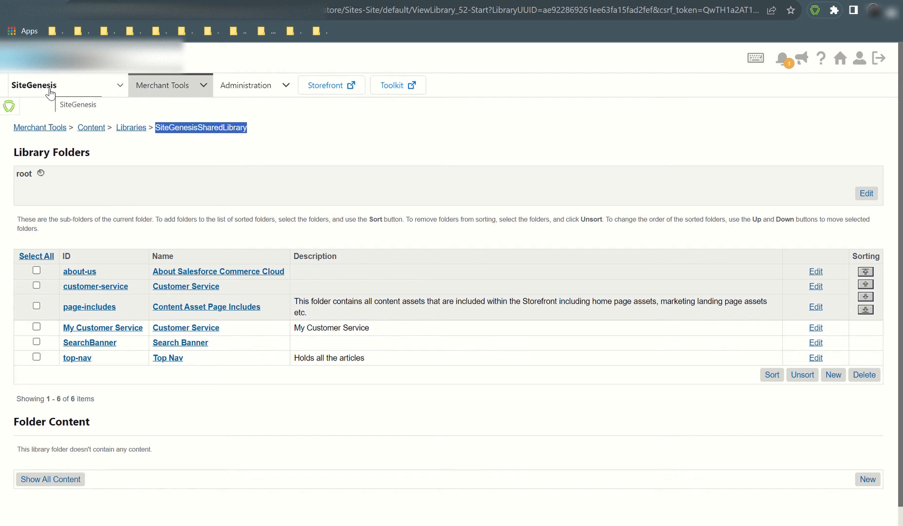
# Step: Open the library folders directly from the SiteGenesis merchant tools and check which library they belong to
pyautogui.click(207, 89)
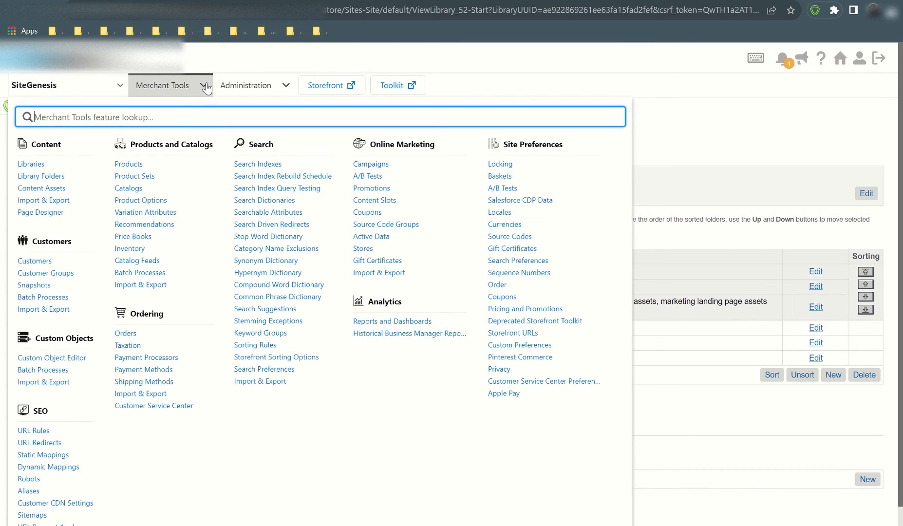
pyautogui.click(48, 179)
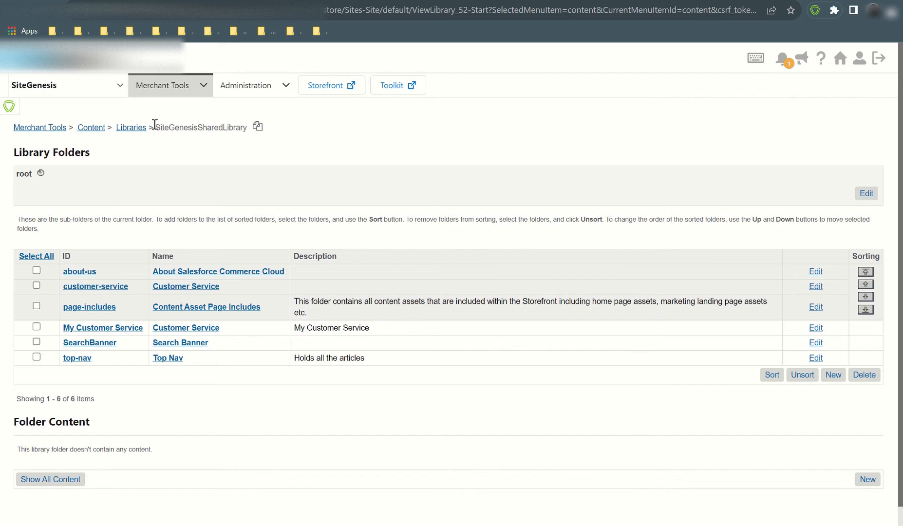
pyautogui.moveTo(154, 125); pyautogui.dragTo(256, 129)
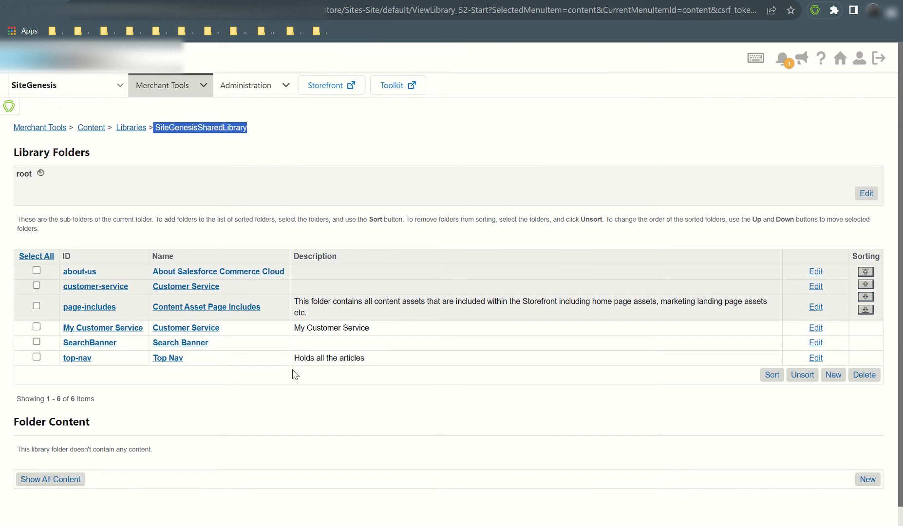
# Step: Open the about-us folder and examine its sub-folders and folder content
pyautogui.click(89, 276)
pyautogui.scroll(-3, 215, 369)
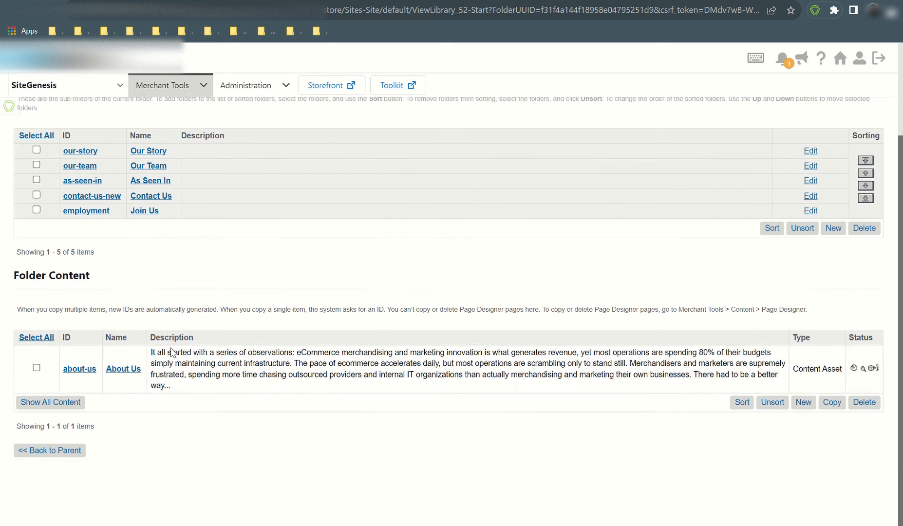
pyautogui.scroll(3, 216, 368)
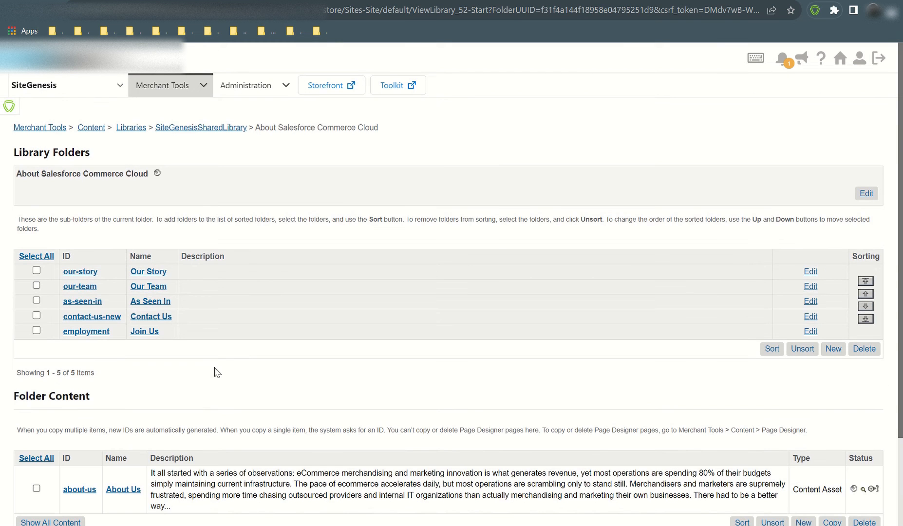
# Step: Switch to the Salesforce Commerce Cloud presentation and advance to the diagram of a sub-folder with its assets
pyautogui.hotkey('alt', 'Tab')
pyautogui.hotkey('alt', 'Tab')
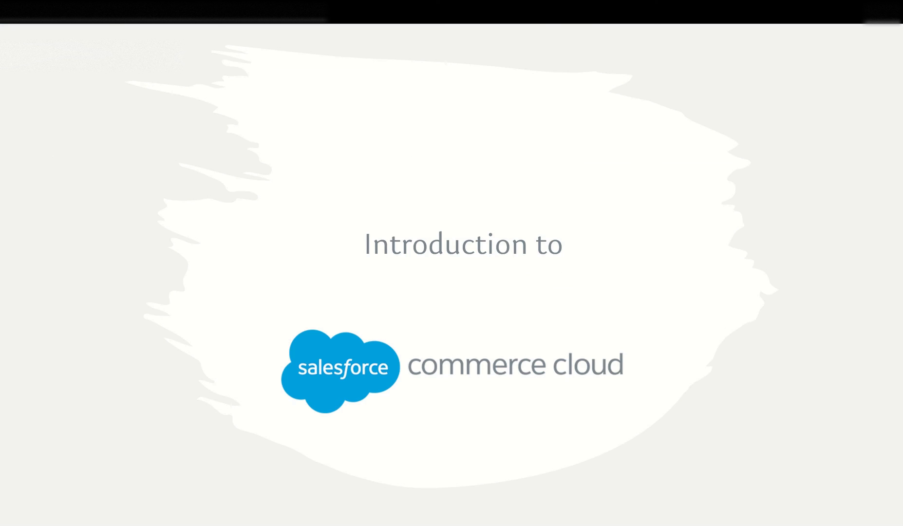
pyautogui.press('Right')
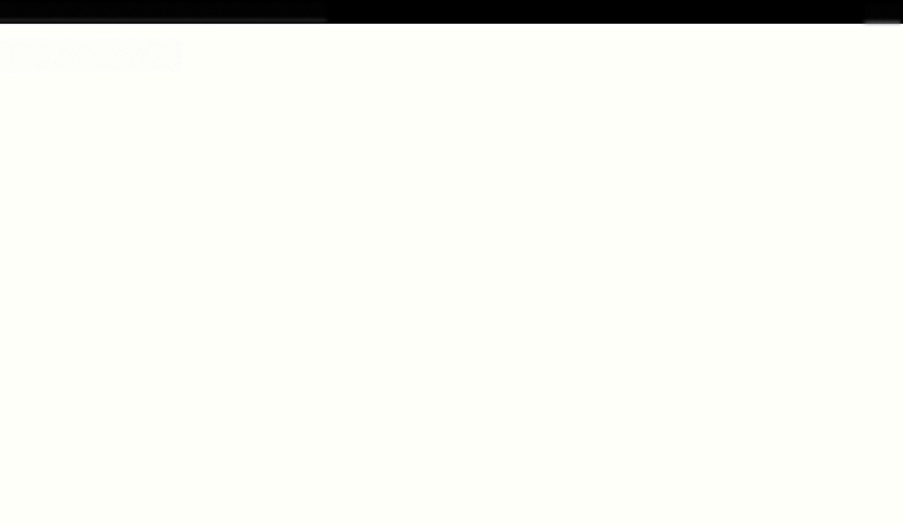
pyautogui.press('Right')
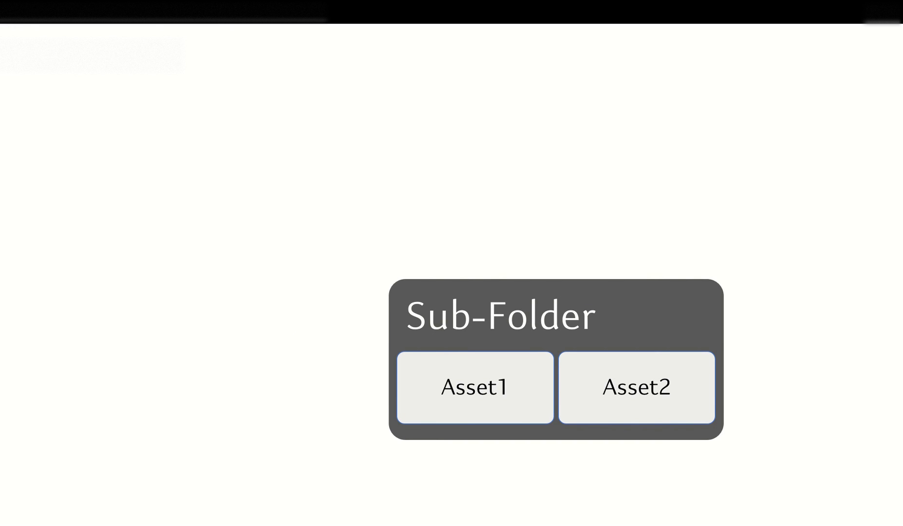
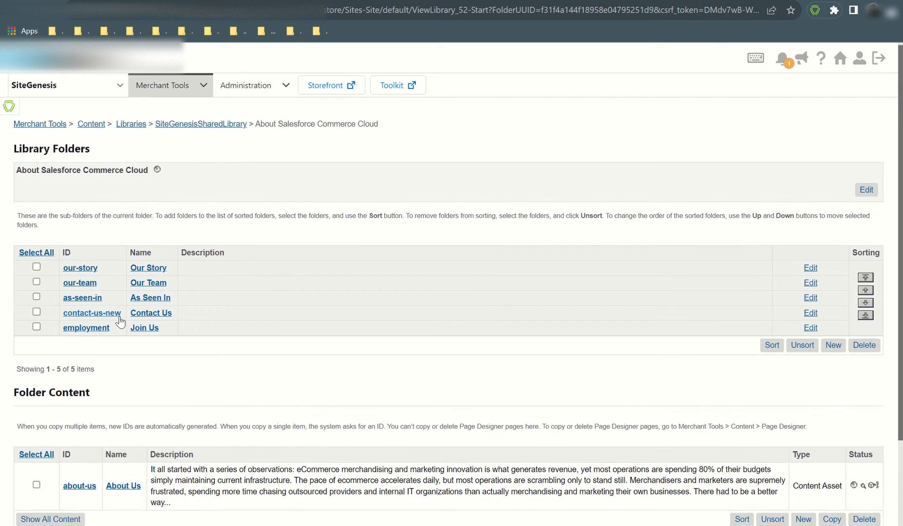
# Step: Back in Business Manager, compare the sub-folders with the content asset assigned to the About Salesforce Commerce Cloud folder
pyautogui.scroll(-3, 121, 322)
pyautogui.moveTo(190, 218); pyautogui.dragTo(68, 148)
pyautogui.click(200, 275)
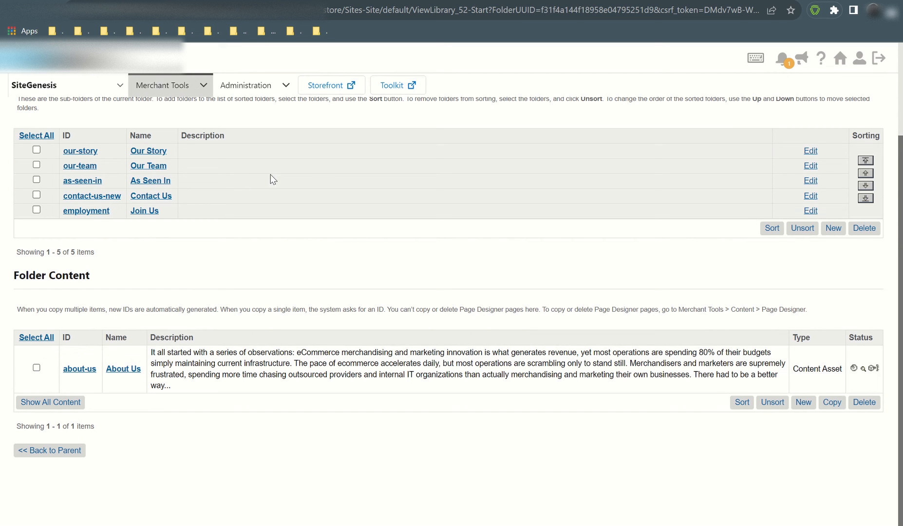
# Step: Open the SiteGenesis storefront and go to its Privacy page from the footer's About section
pyautogui.click(327, 86)
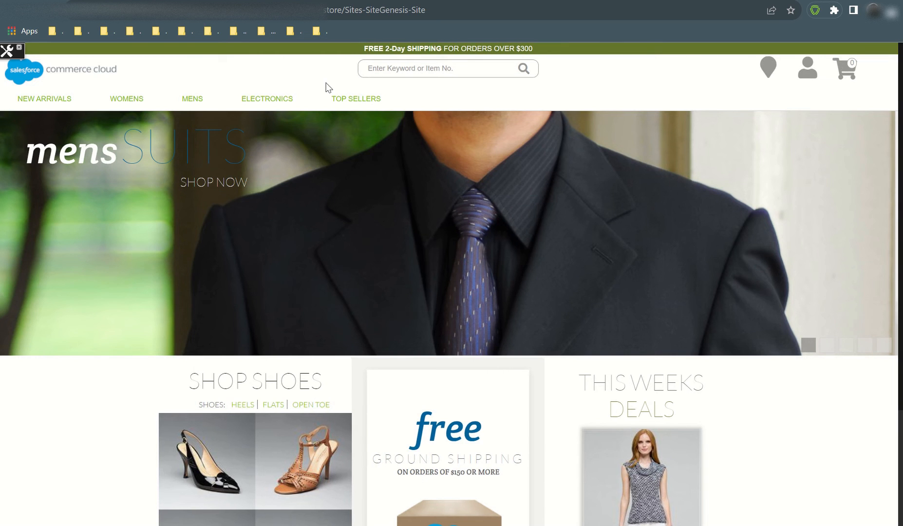
pyautogui.scroll(-3, 595, 276)
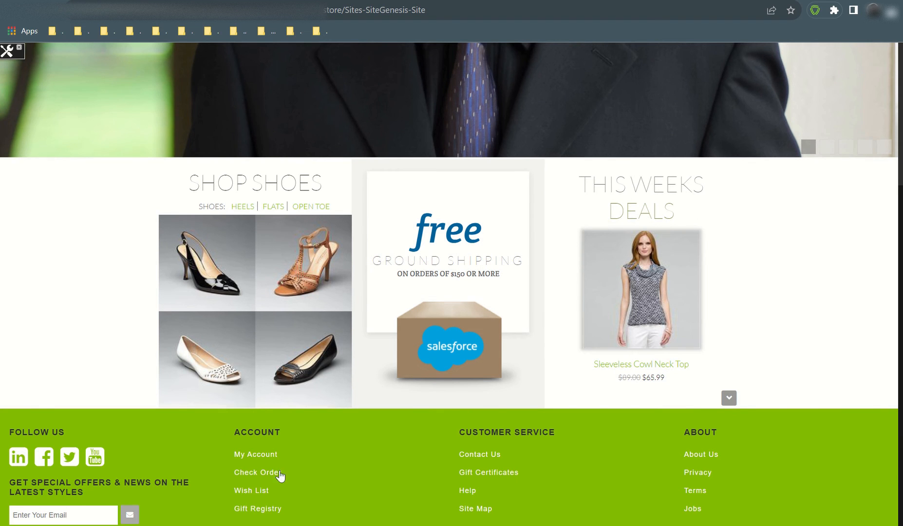
pyautogui.click(696, 475)
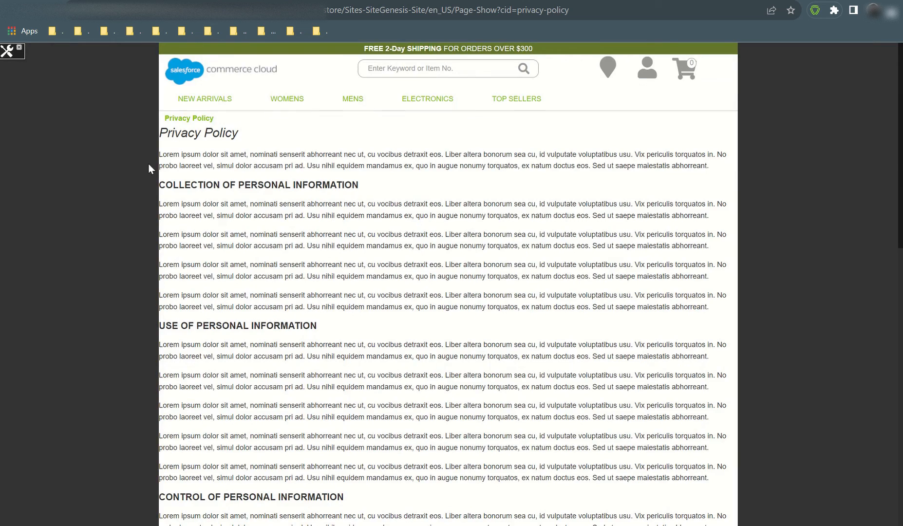
# Step: Examine the Privacy Policy page's body content from its first paragraph to the contact information above the footer
pyautogui.scroll(-6, 347, 319)
pyautogui.scroll(-9, 348, 320)
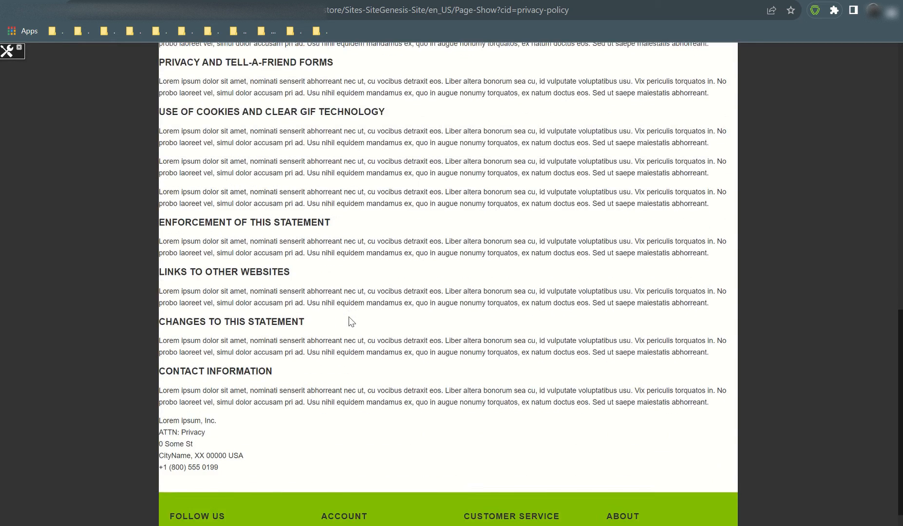
pyautogui.scroll(15, 357, 349)
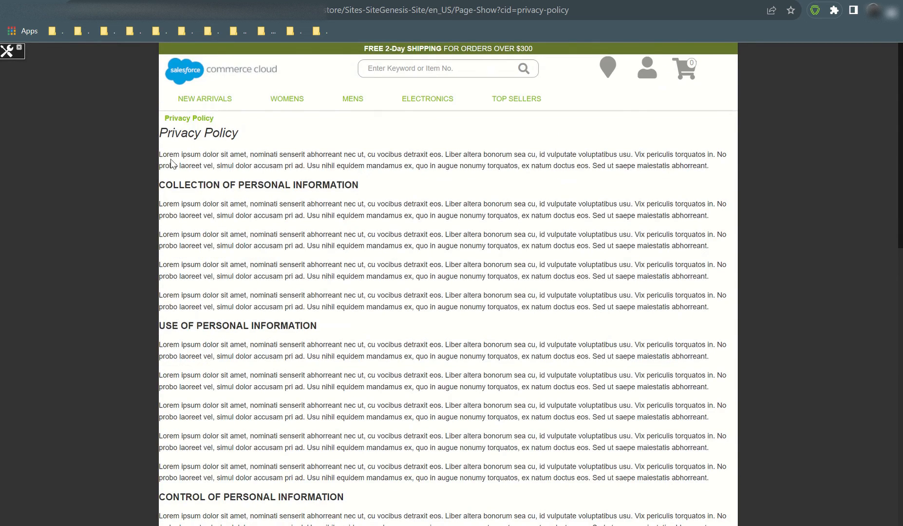
pyautogui.moveTo(162, 154); pyautogui.dragTo(376, 404)
pyautogui.click(441, 382)
pyautogui.scroll(-15, 443, 383)
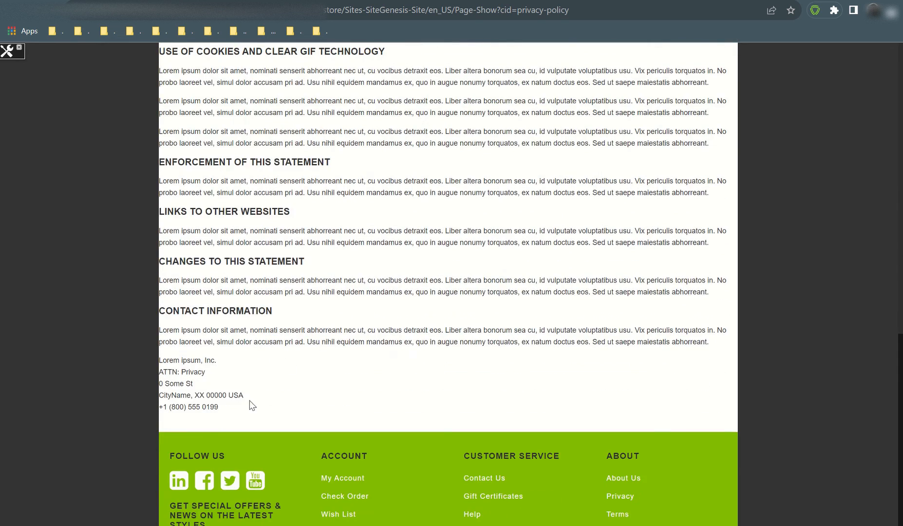
pyautogui.moveTo(249, 401); pyautogui.dragTo(191, 209)
pyautogui.scroll(11, 193, 202)
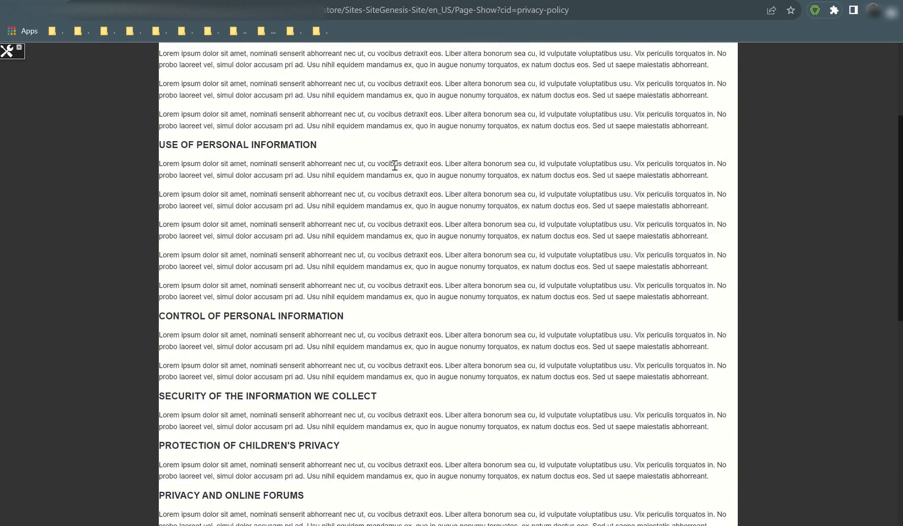
pyautogui.scroll(4, 393, 163)
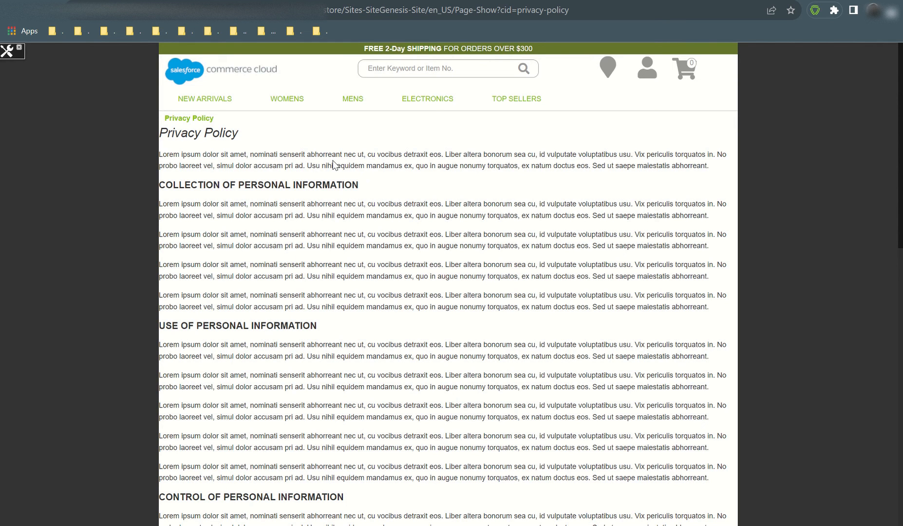
pyautogui.scroll(-5, 412, 302)
pyautogui.scroll(5, 412, 303)
# Step: Examine the Privacy Policy page's URL, separating the Page controller, the Show method and the cid value privacy-policy
pyautogui.moveTo(348, 10); pyautogui.dragTo(598, 10)
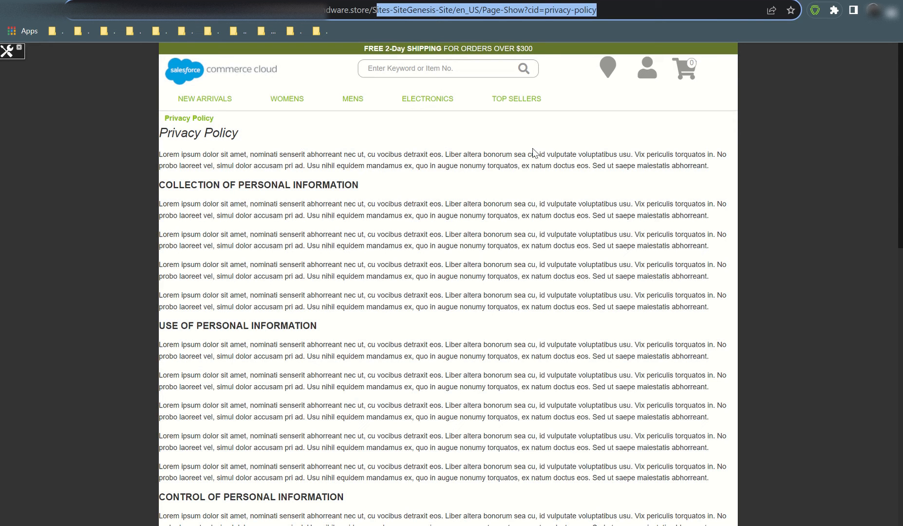
pyautogui.doubleClick(489, 10)
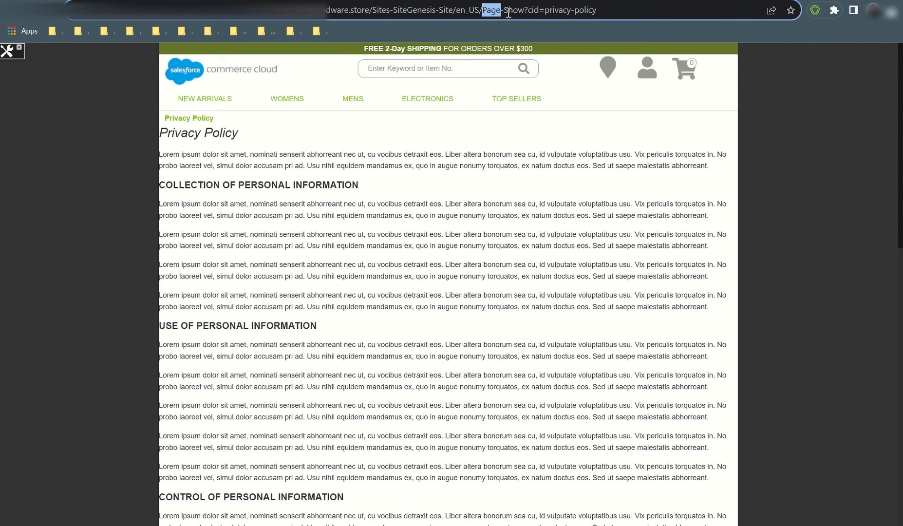
pyautogui.doubleClick(516, 11)
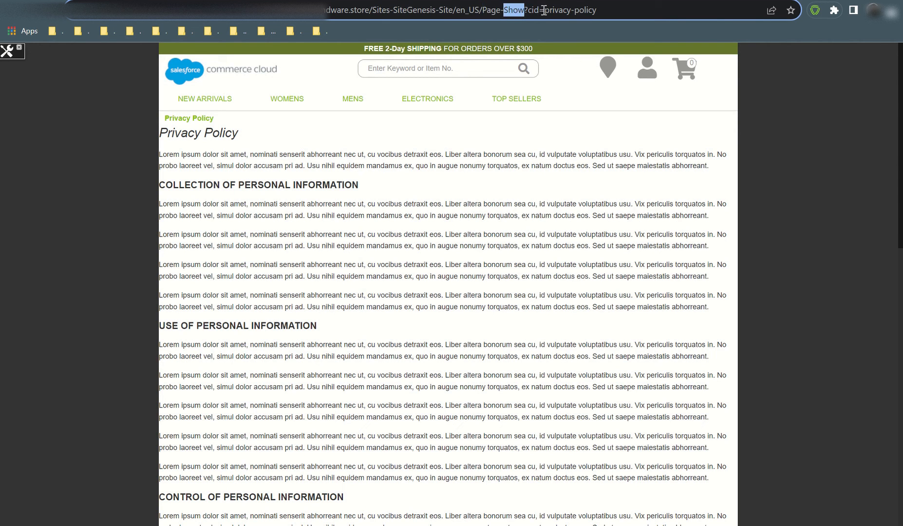
pyautogui.moveTo(544, 11); pyautogui.dragTo(666, 13)
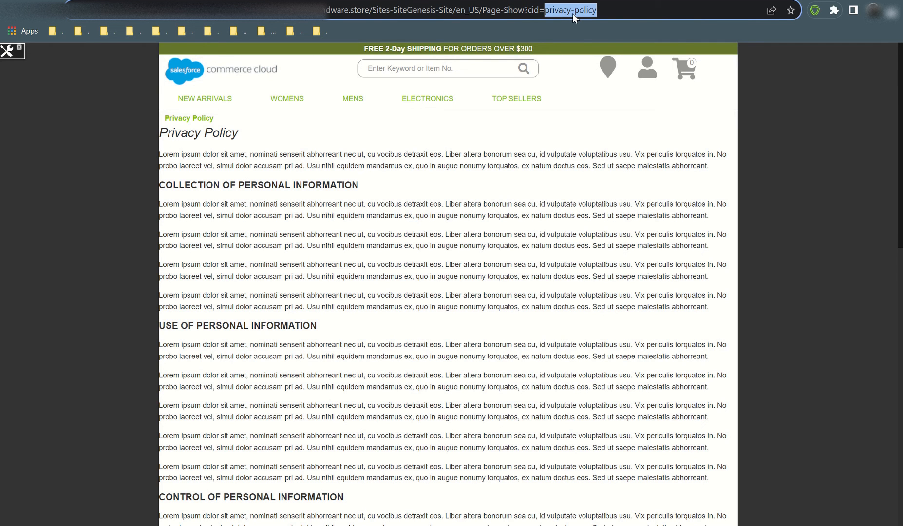
pyautogui.click(526, 191)
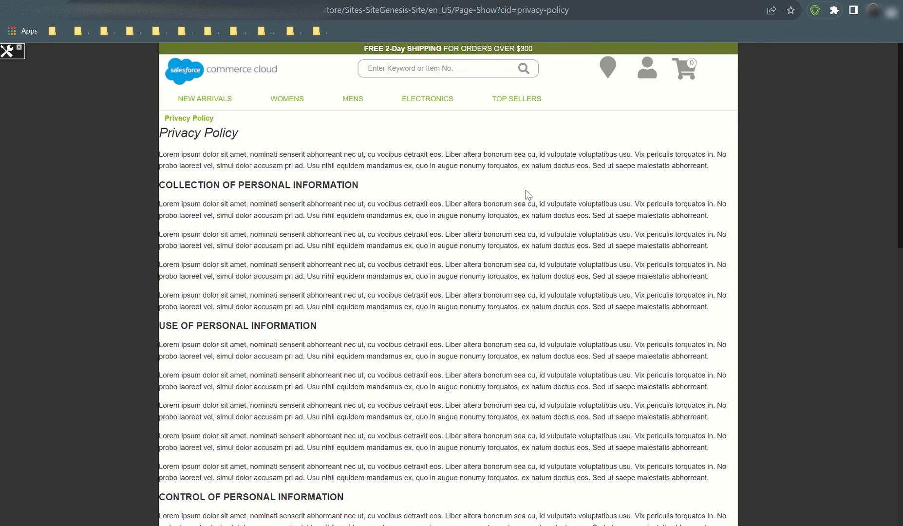
# Step: Enable Content Information in the storefront toolkit and open the Privacy Policy body content for editing in Business Manager
pyautogui.click(8, 51)
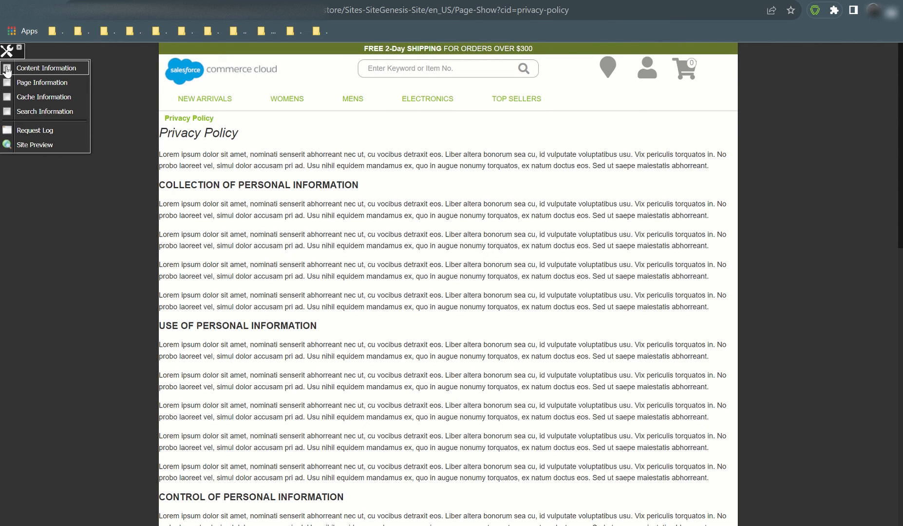
pyautogui.click(7, 69)
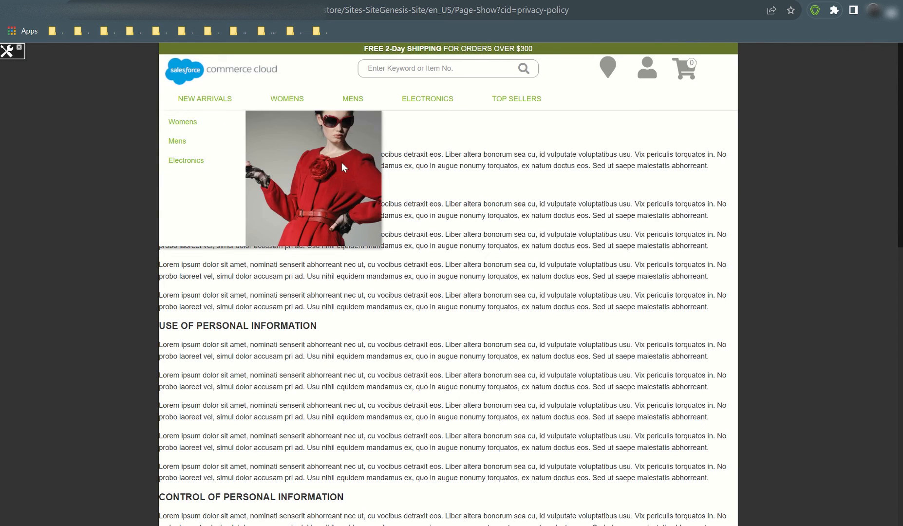
pyautogui.moveTo(492, 189)
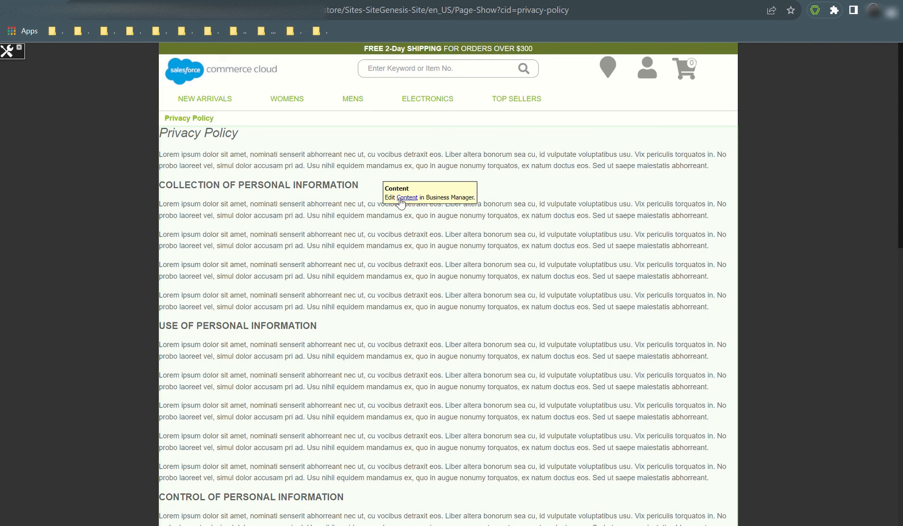
pyautogui.click(401, 198)
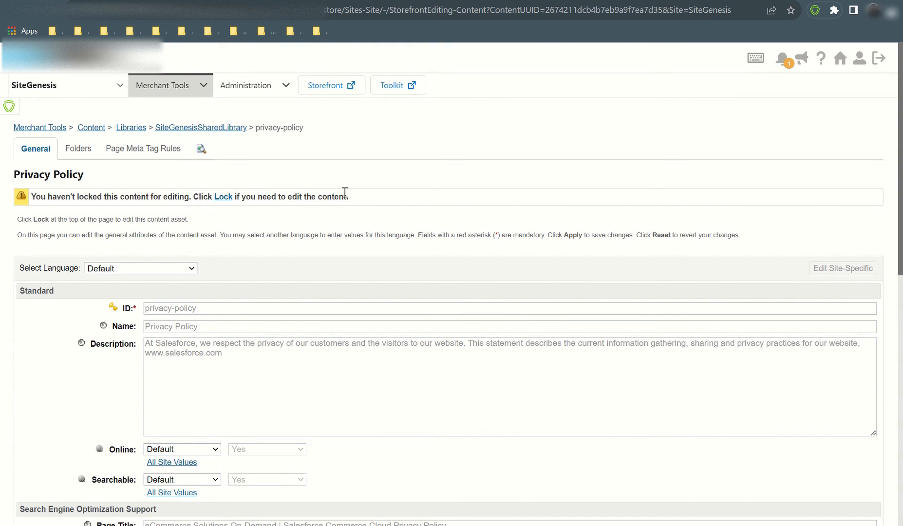
# Step: Find the ID privacy-policy on the content asset's page and copy it
pyautogui.hotkey('ctrl', 'f')
pyautogui.hotkey('ctrl', 'c')
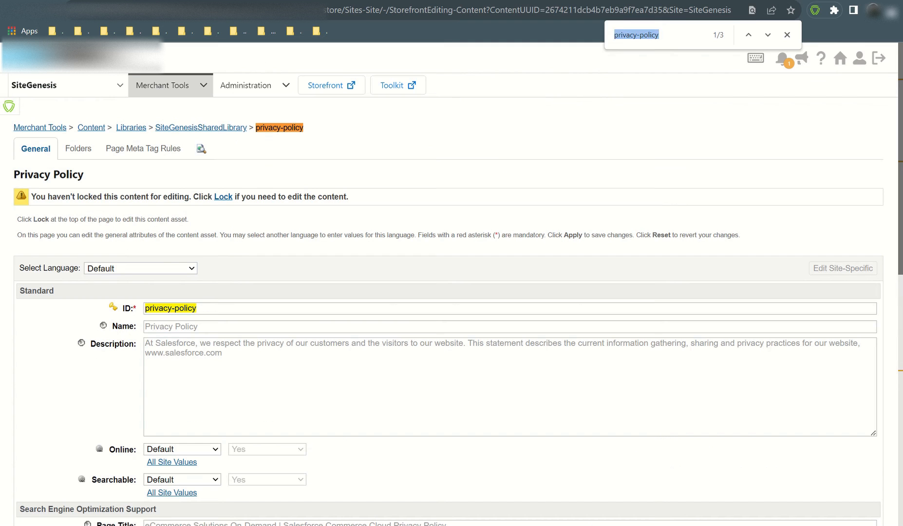
pyautogui.click(482, 130)
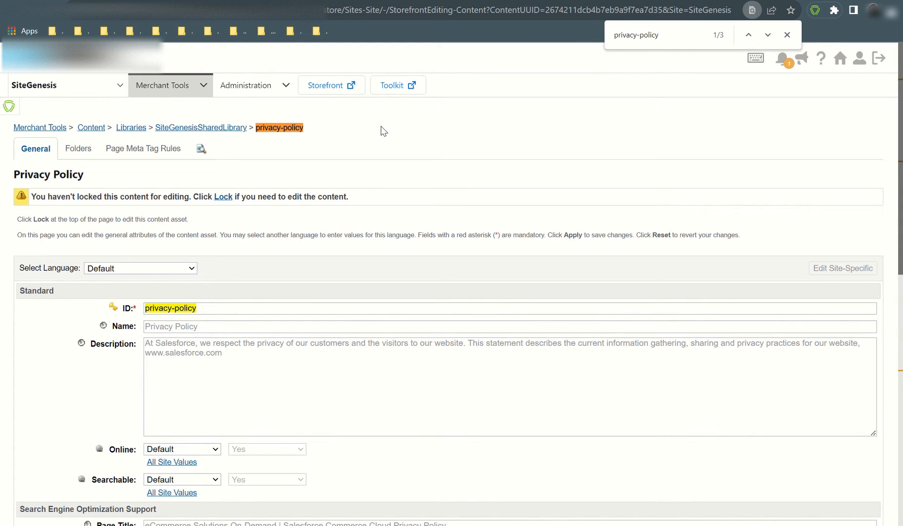
# Step: Search the library's content assets in Business Manager for the copied ID privacy-policy and open the matching asset
pyautogui.click(204, 86)
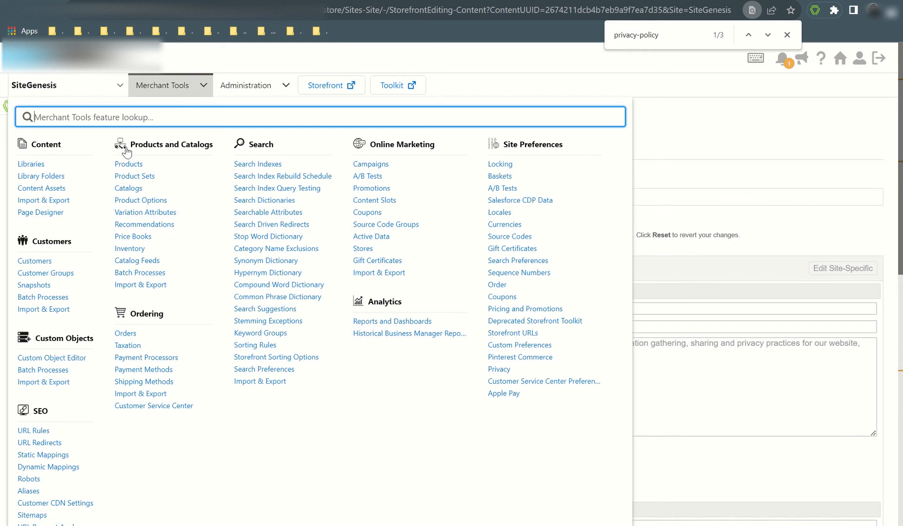
pyautogui.click(55, 192)
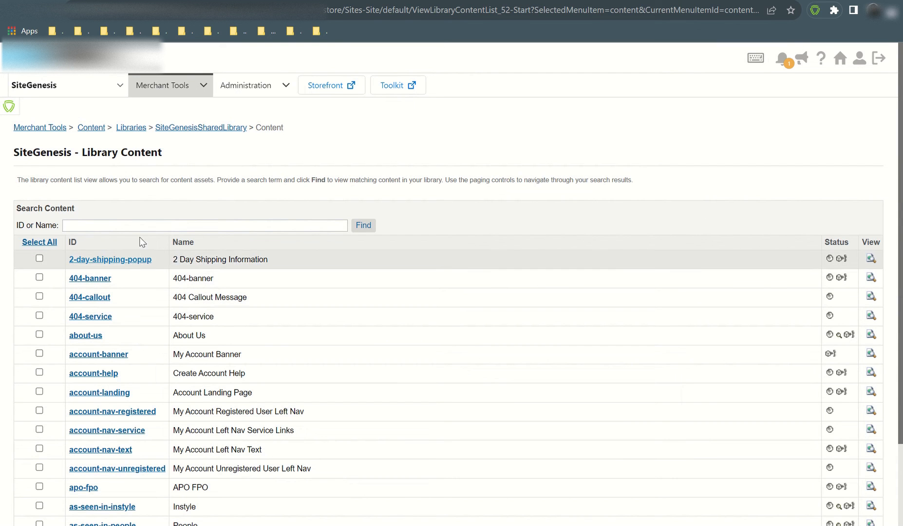
pyautogui.scroll(-3, 409, 267)
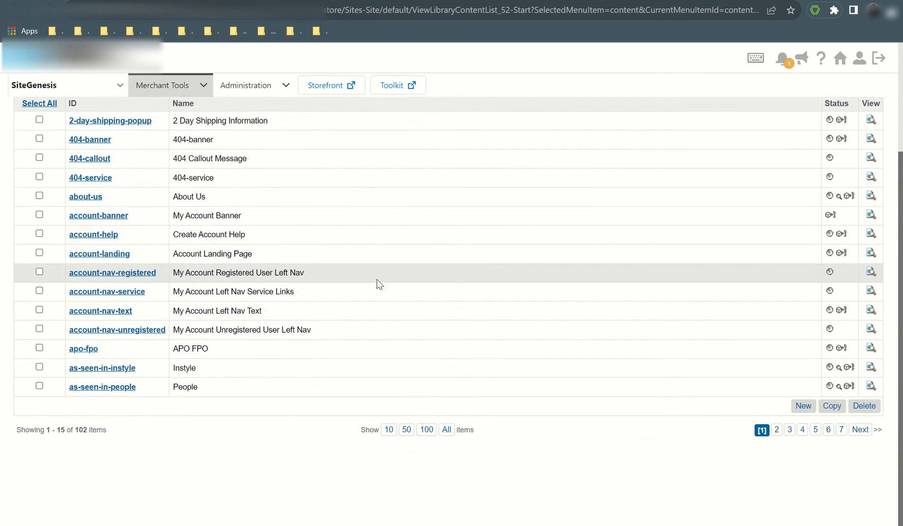
pyautogui.scroll(3, 378, 284)
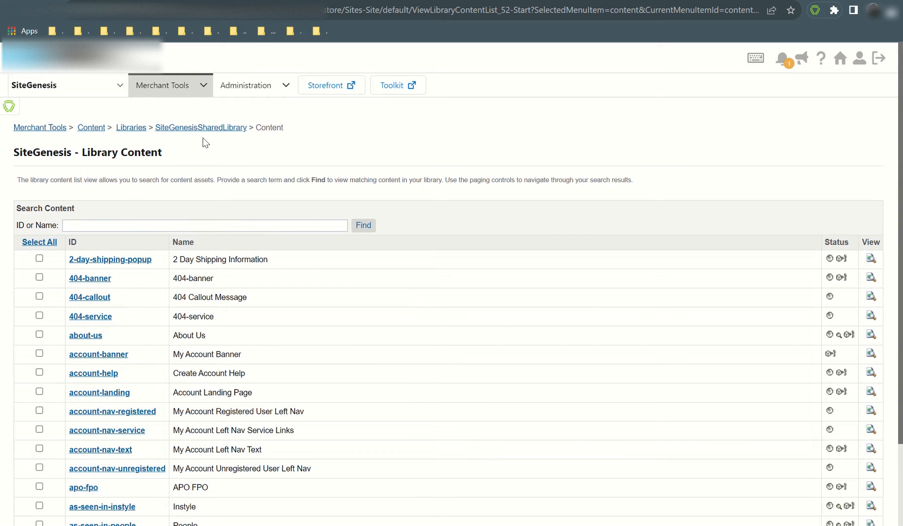
pyautogui.click(201, 225)
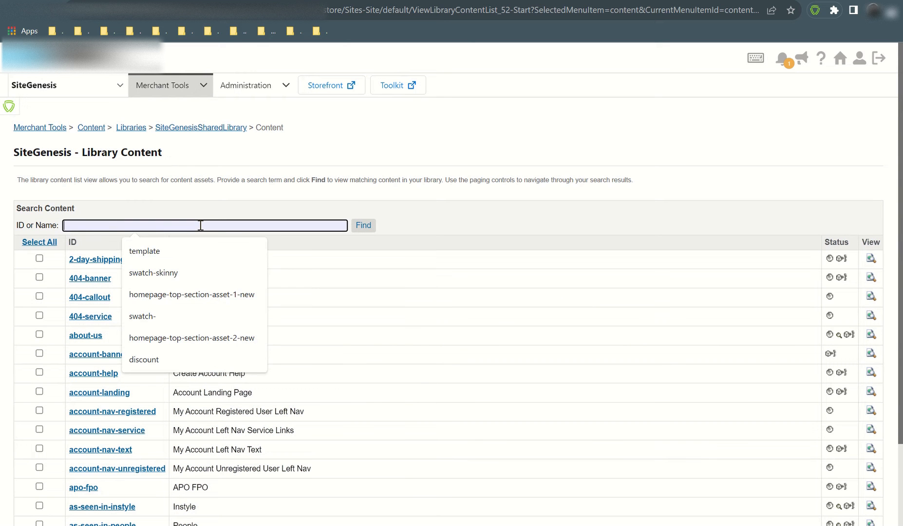
pyautogui.hotkey('ctrl', 'v')
pyautogui.press('Return')
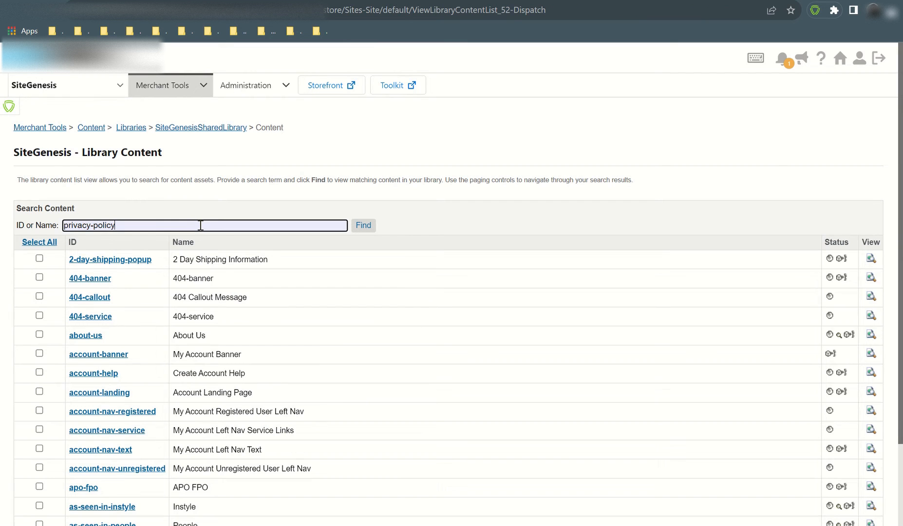
pyautogui.click(118, 259)
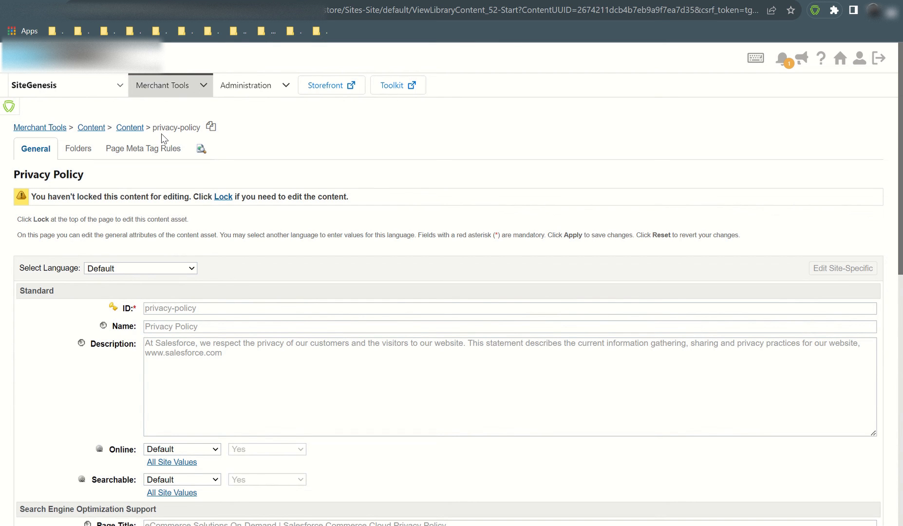
# Step: Open the Content system object type under Administration and examine its attribute definitions, including the body attribute
pyautogui.click(286, 86)
pyautogui.click(247, 189)
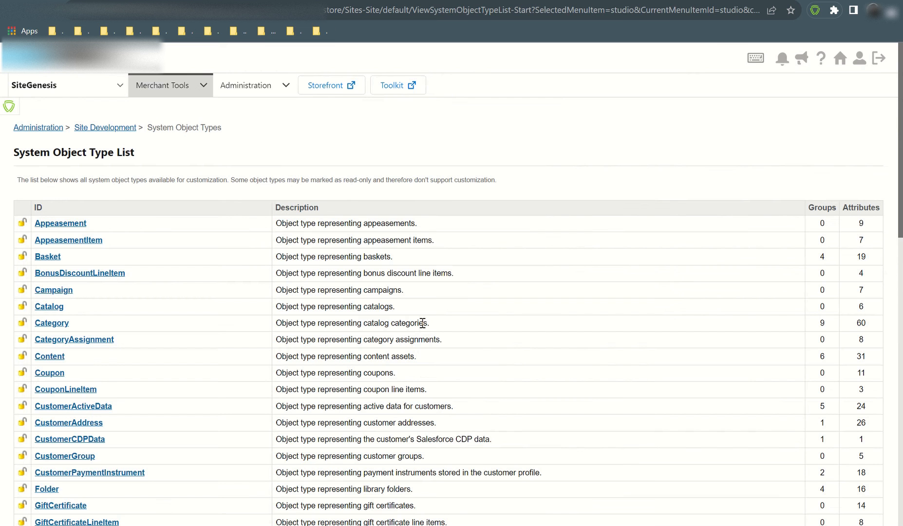
pyautogui.scroll(-1, 65, 336)
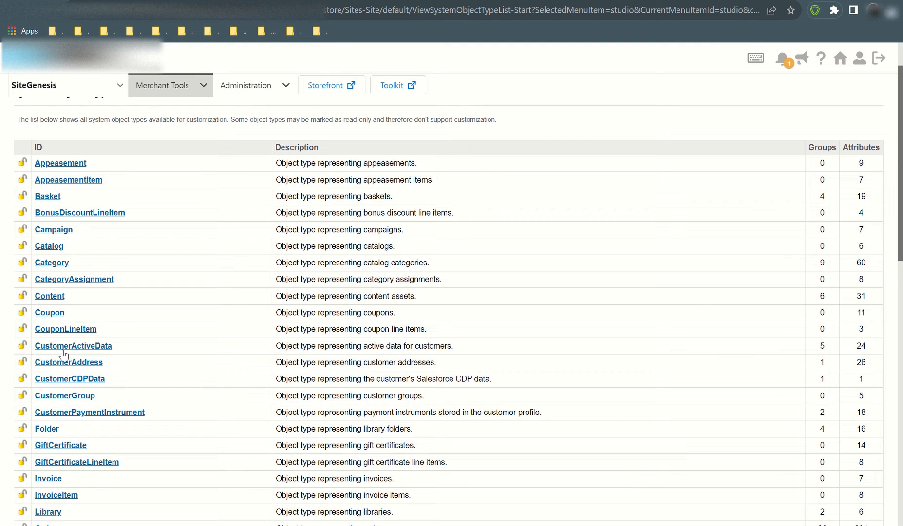
pyautogui.click(51, 297)
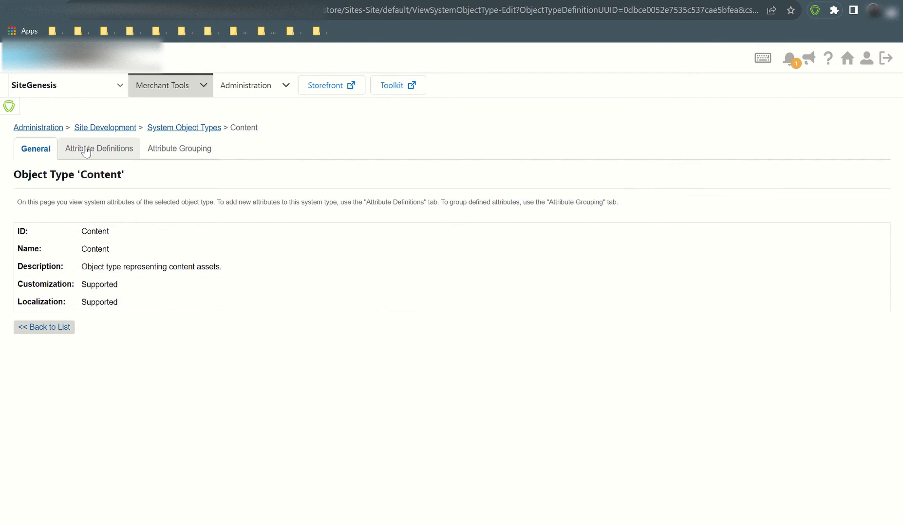
pyautogui.click(90, 149)
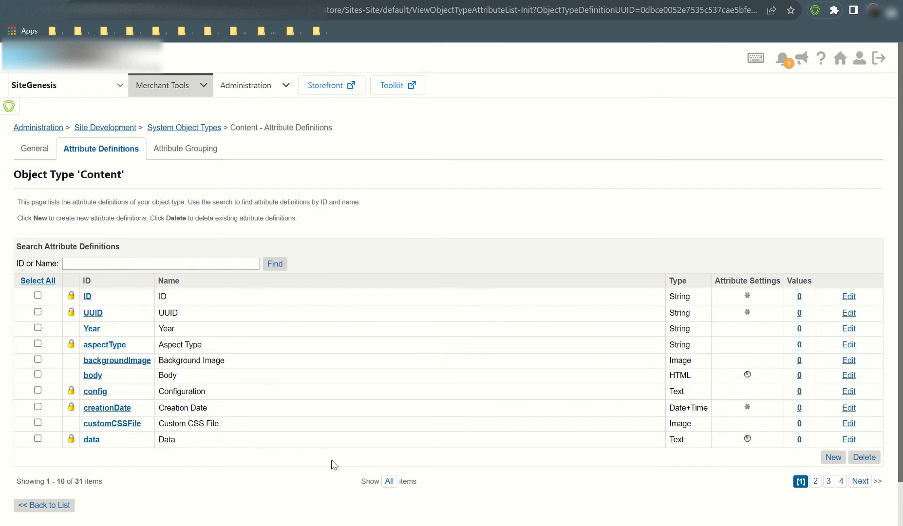
pyautogui.scroll(-2, 333, 463)
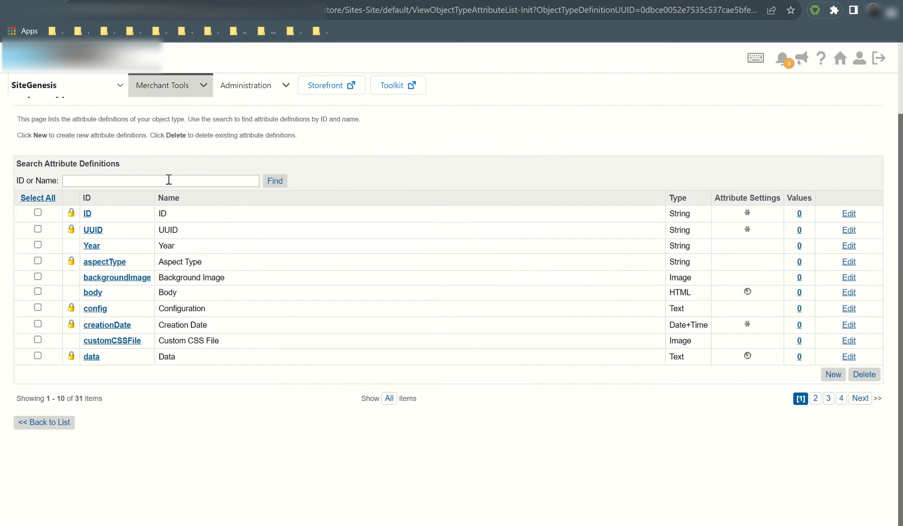
pyautogui.scroll(2, 169, 179)
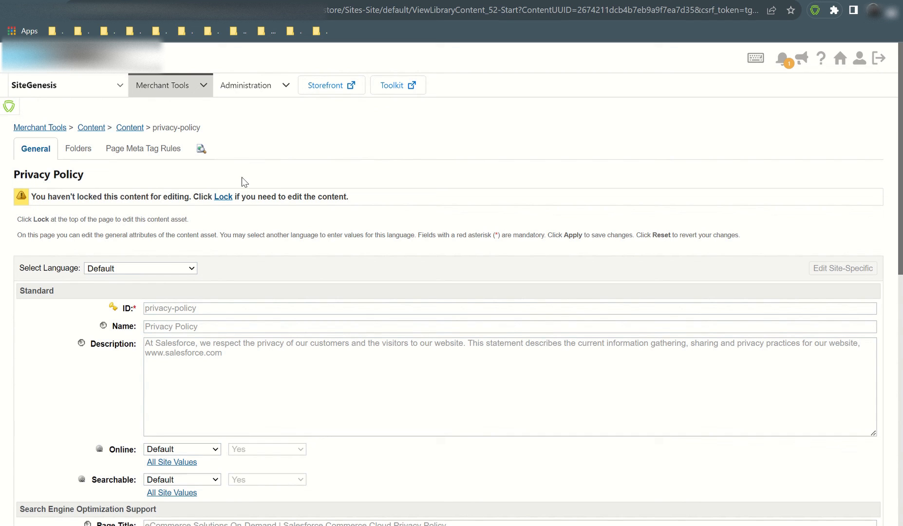
# Step: Read the notice about locking on the privacy-policy asset's page and lock the asset for editing
pyautogui.moveTo(46, 197); pyautogui.dragTo(141, 196)
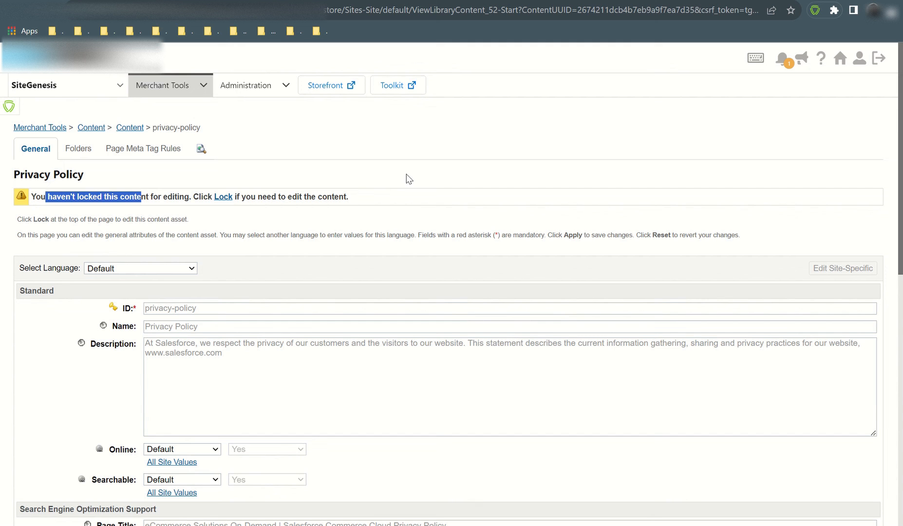
pyautogui.click(395, 194)
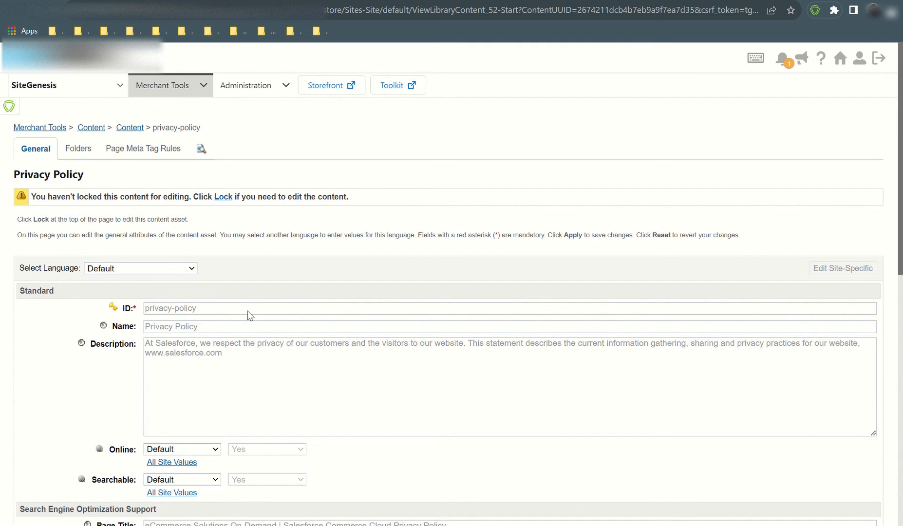
pyautogui.click(222, 197)
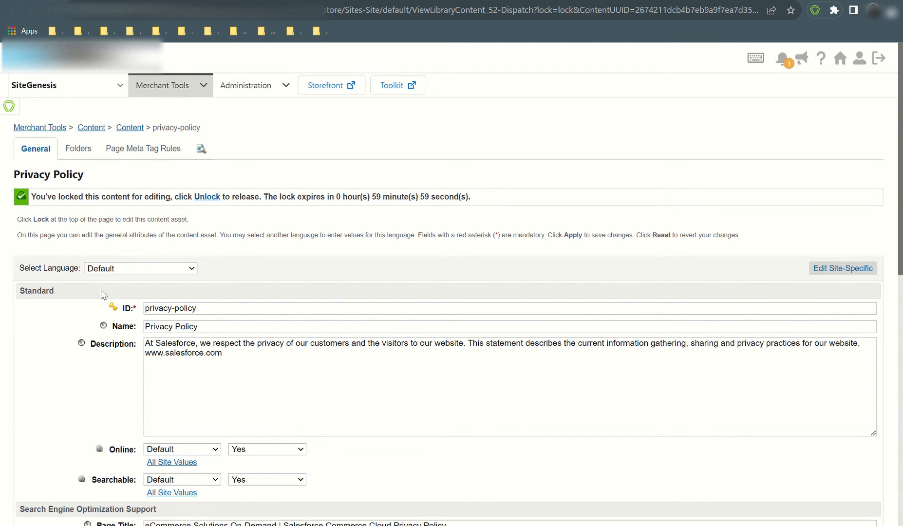
# Step: Examine the privacy-policy asset's ID, Name and Description fields and the SEO, sitemap and presentation attributes below them
pyautogui.scroll(-8, 314, 258)
pyautogui.scroll(8, 318, 253)
pyautogui.moveTo(217, 308); pyautogui.dragTo(112, 312)
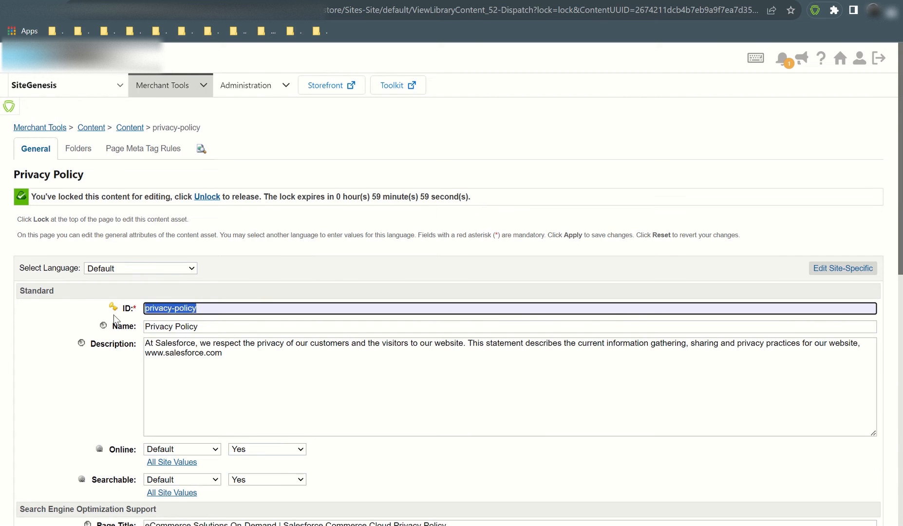
pyautogui.scroll(-2, 113, 312)
pyautogui.press('Tab')
pyautogui.click(247, 245)
pyautogui.moveTo(247, 245); pyautogui.dragTo(128, 222)
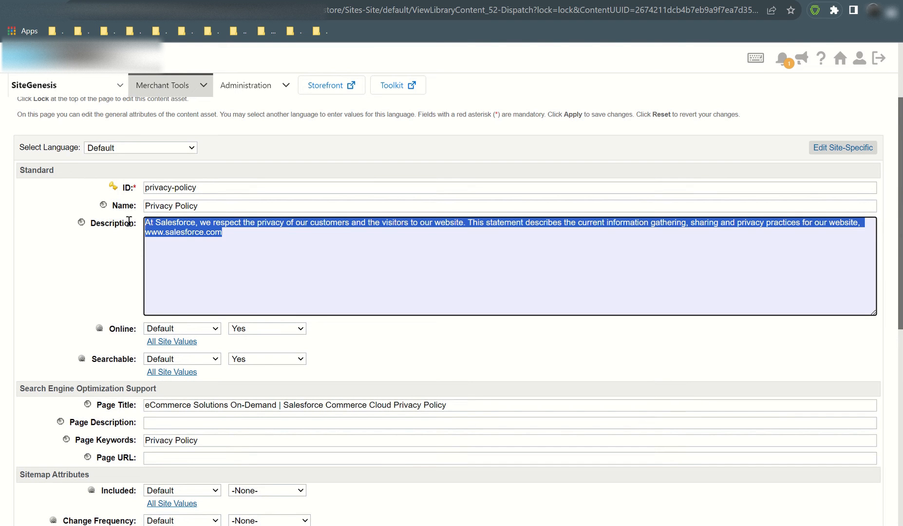
pyautogui.click(68, 292)
pyautogui.scroll(-3, 86, 273)
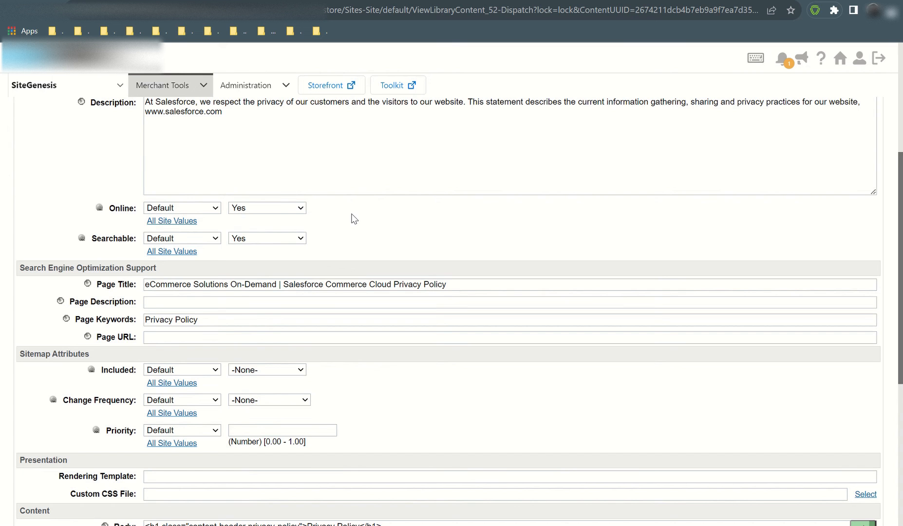
# Step: Set the privacy-policy asset's Online attribute to No and apply the change
pyautogui.click(267, 209)
pyautogui.click(258, 240)
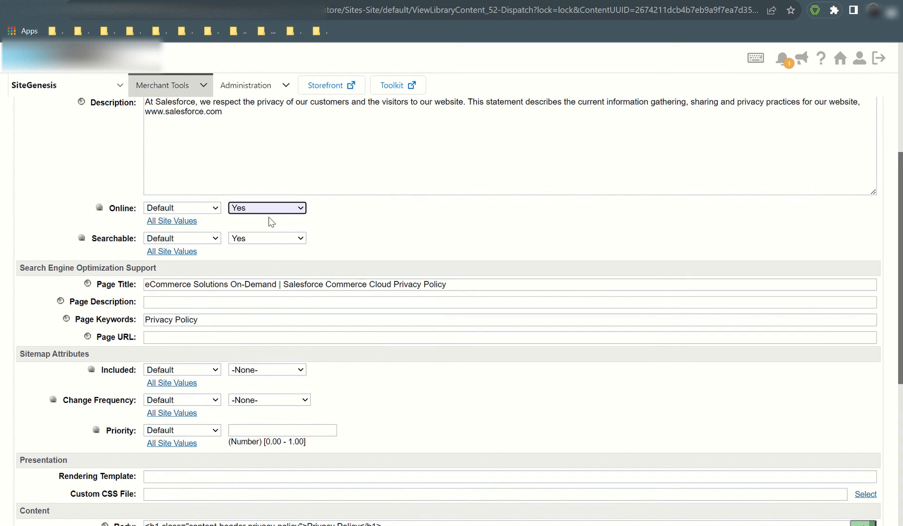
pyautogui.click(271, 211)
pyautogui.click(272, 229)
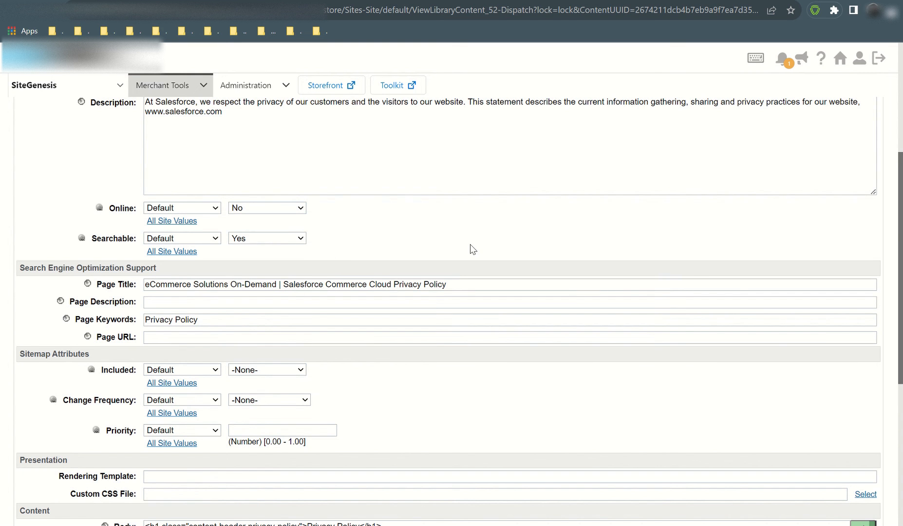
pyautogui.scroll(-8, 772, 452)
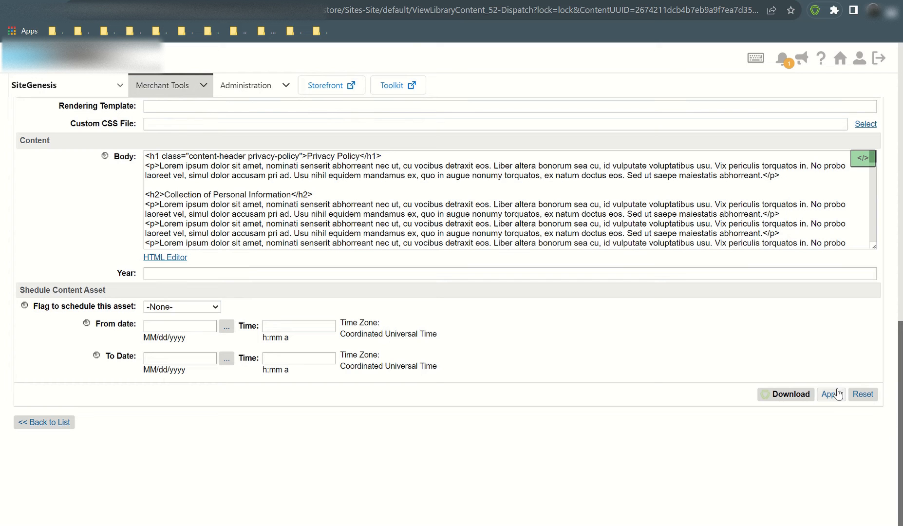
pyautogui.click(837, 394)
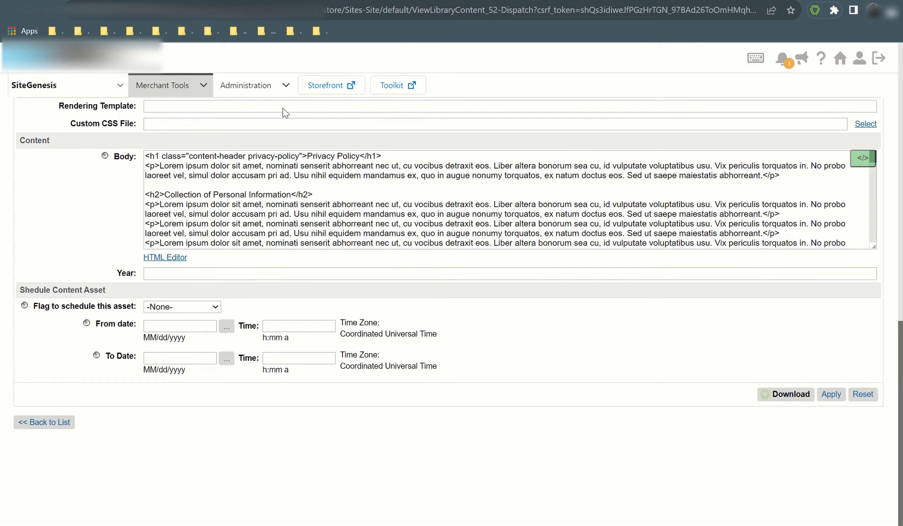
# Step: Reload the Privacy Policy page on the storefront and read how it responds with the asset offline
pyautogui.click(273, 1)
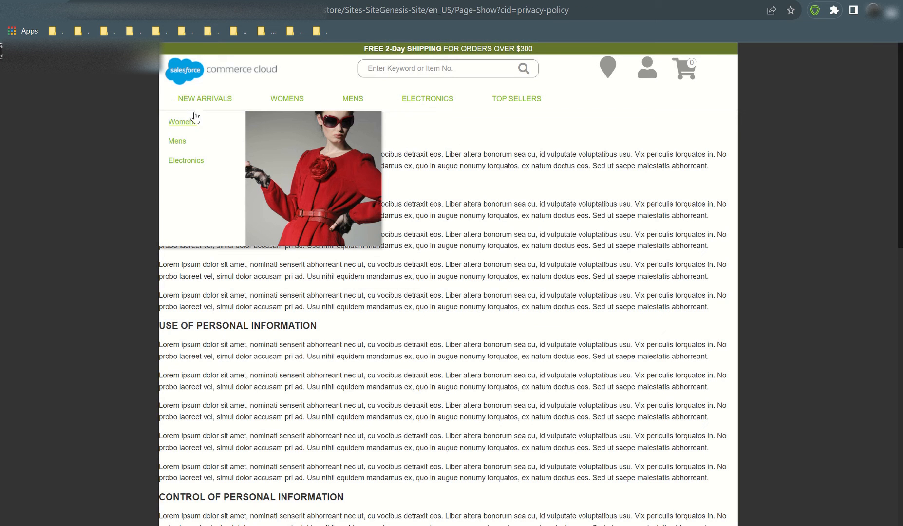
pyautogui.click(443, 8)
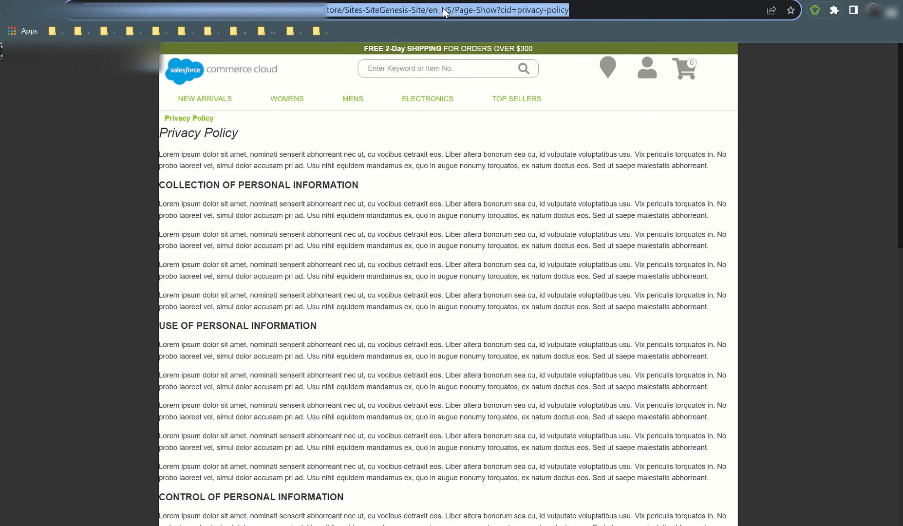
pyautogui.press('Return')
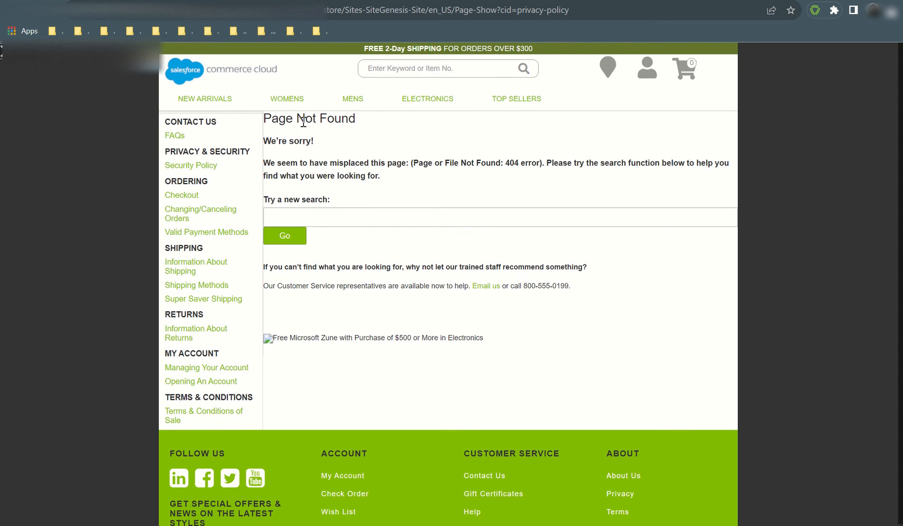
pyautogui.moveTo(272, 120); pyautogui.dragTo(387, 124)
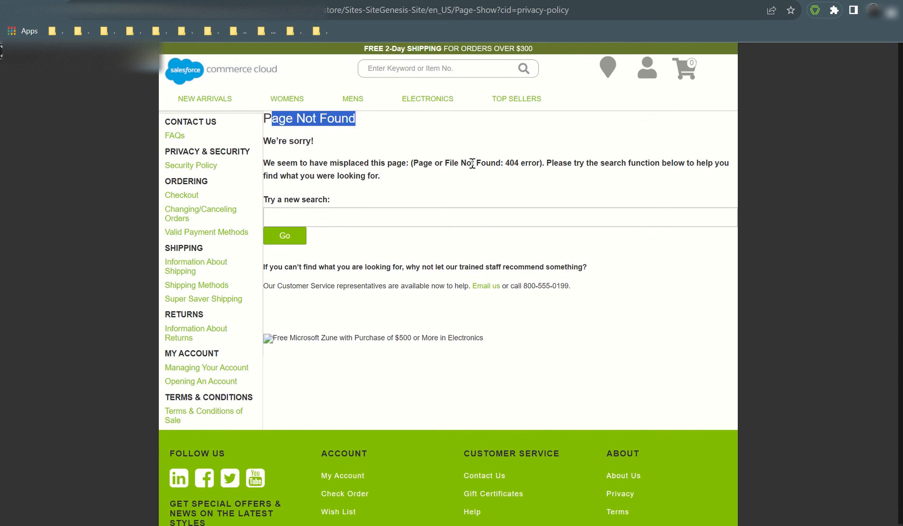
# Step: Set the privacy-policy asset's Online attribute back to Yes in Business Manager, keep Searchable at Yes, and apply the change
pyautogui.click(312, 1)
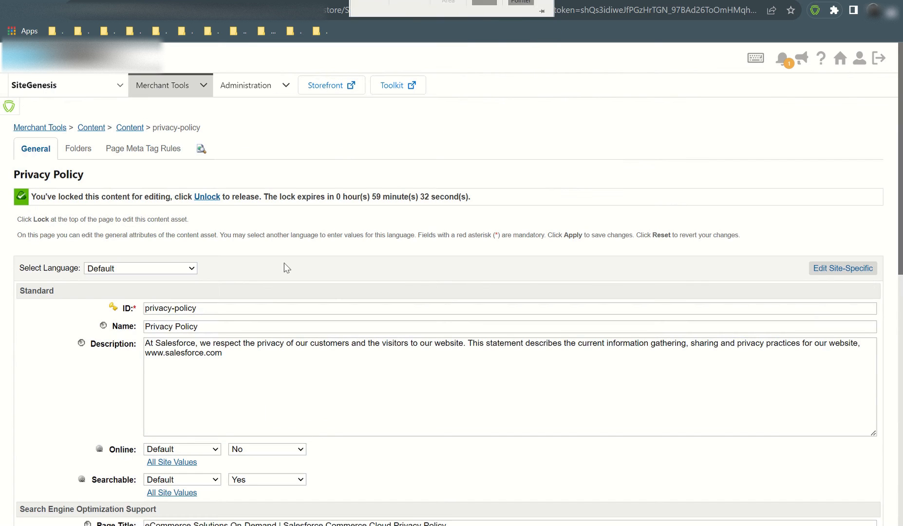
pyautogui.scroll(-6, 287, 268)
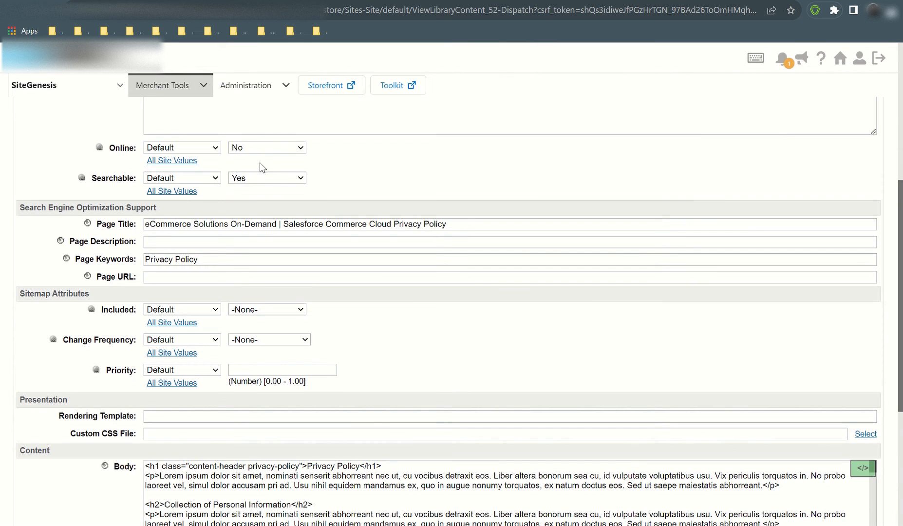
pyautogui.click(266, 148)
pyautogui.click(255, 178)
pyautogui.moveTo(91, 178); pyautogui.dragTo(142, 182)
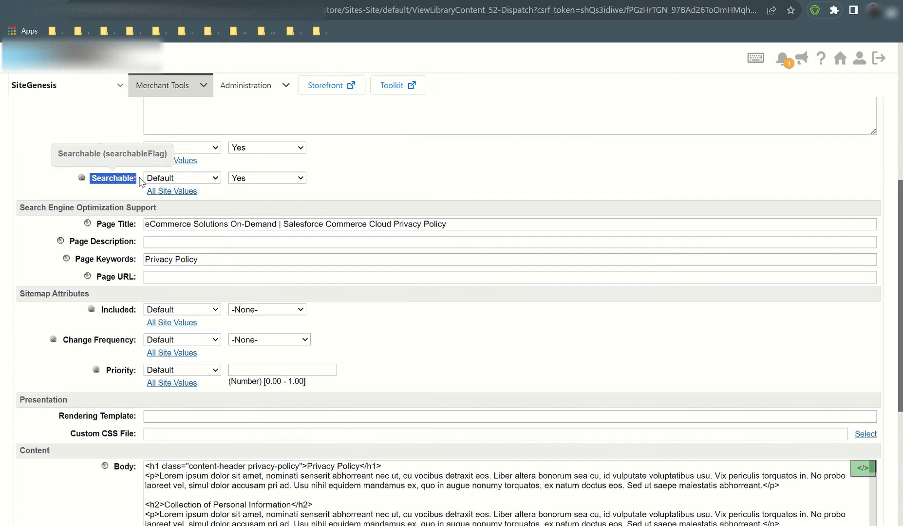
pyautogui.click(522, 197)
pyautogui.scroll(-1, 537, 254)
pyautogui.scroll(-6, 538, 258)
pyautogui.click(831, 398)
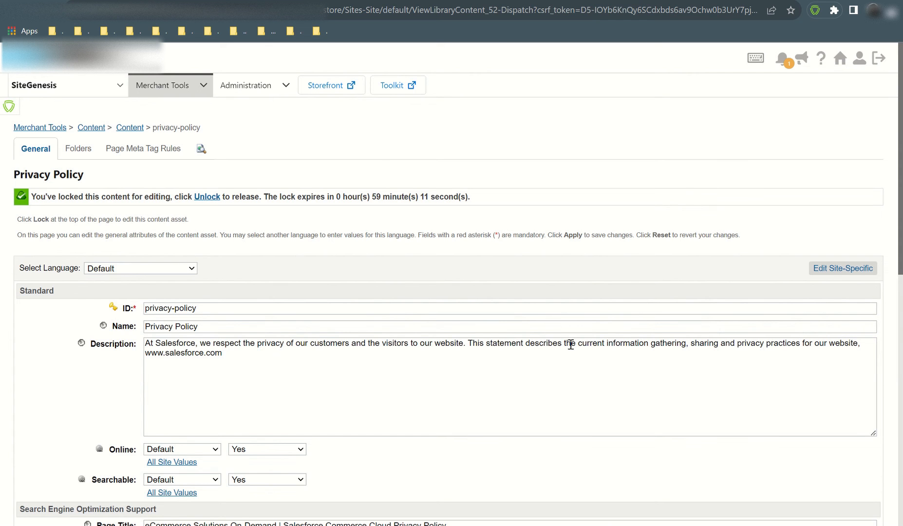
# Step: Reload the Privacy Policy page on the storefront to check it with the asset online, and activate the site's search field
pyautogui.click(237, 0)
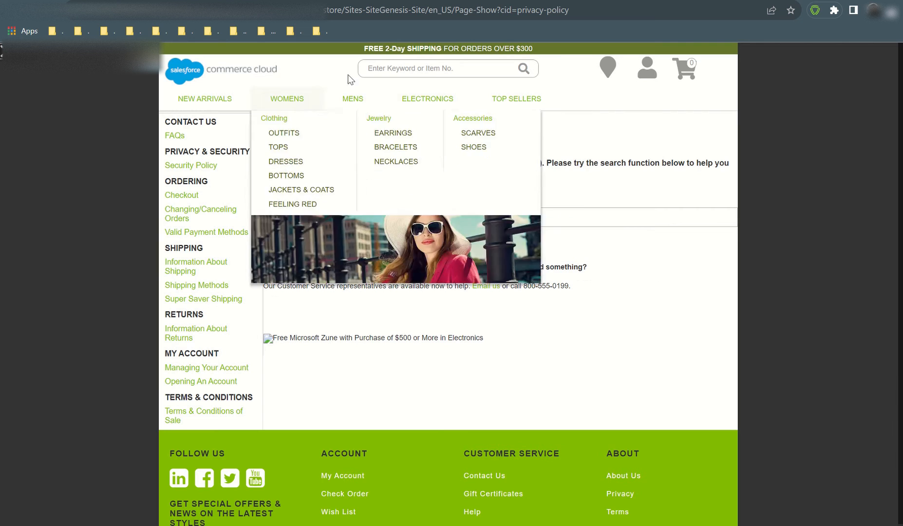
pyautogui.click(409, 14)
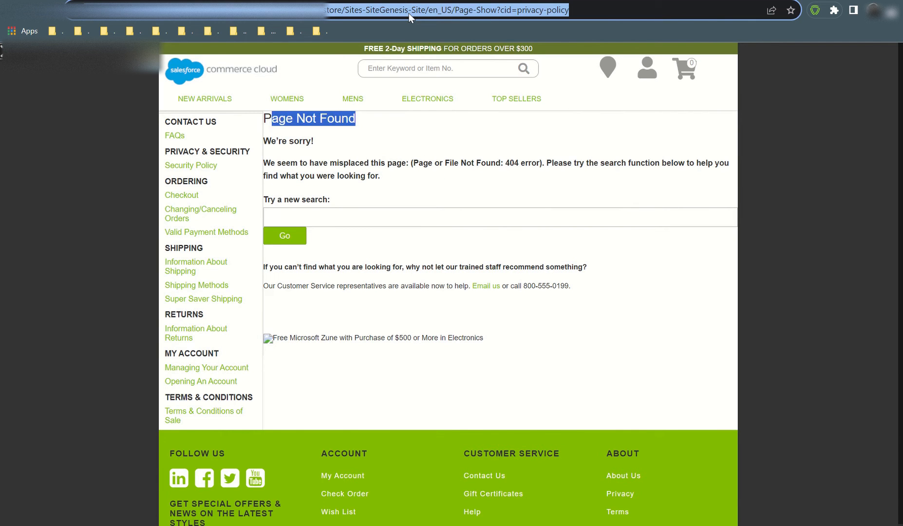
pyautogui.press('Return')
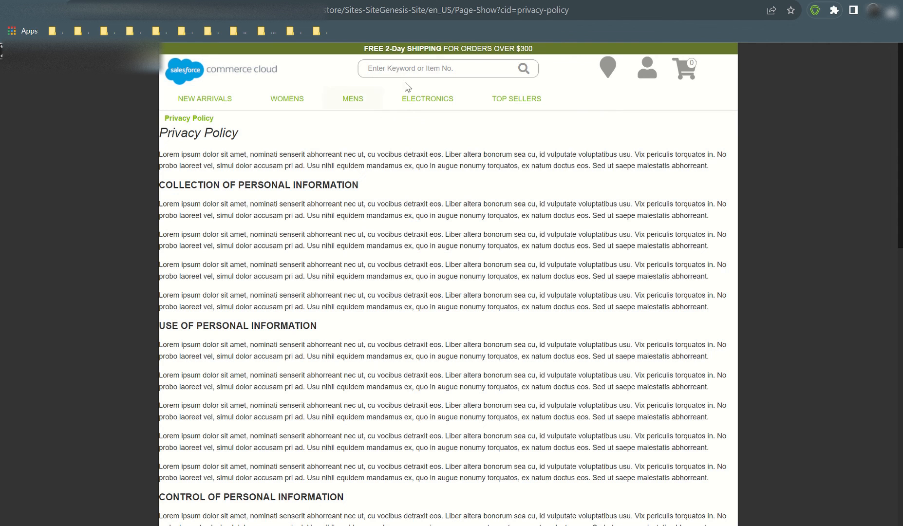
pyautogui.click(448, 68)
pyautogui.moveTo(404, 94)
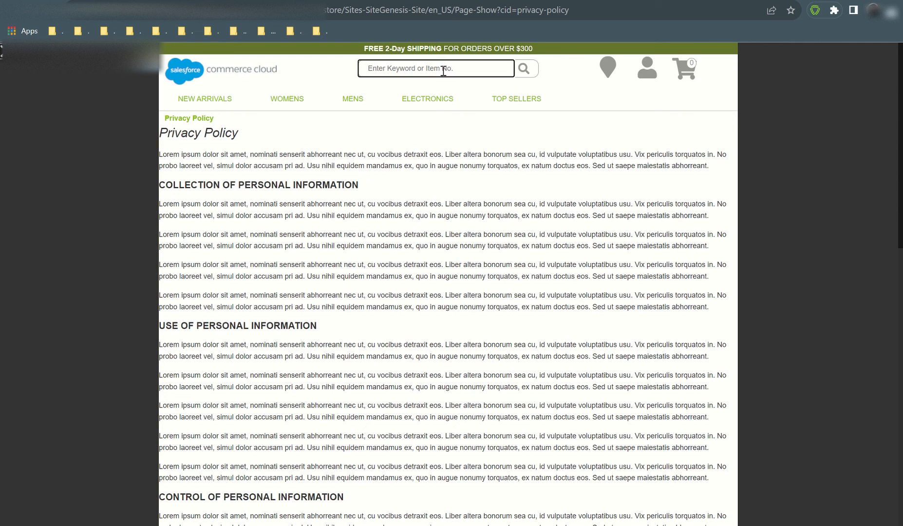
# Step: Search the storefront for "shirt" and look over the suggested products and categories
pyautogui.write('taahier')
pyautogui.hotkey('ctrl', 'a')
pyautogui.write('tshirtt')
pyautogui.hotkey('ctrl', 'a')
pyautogui.write('shirt')
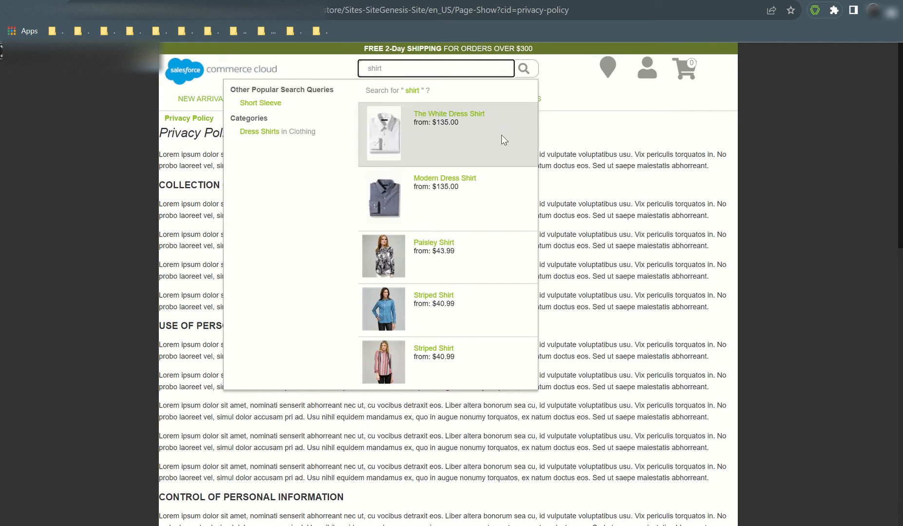
pyautogui.moveTo(380, 68); pyautogui.dragTo(583, 131)
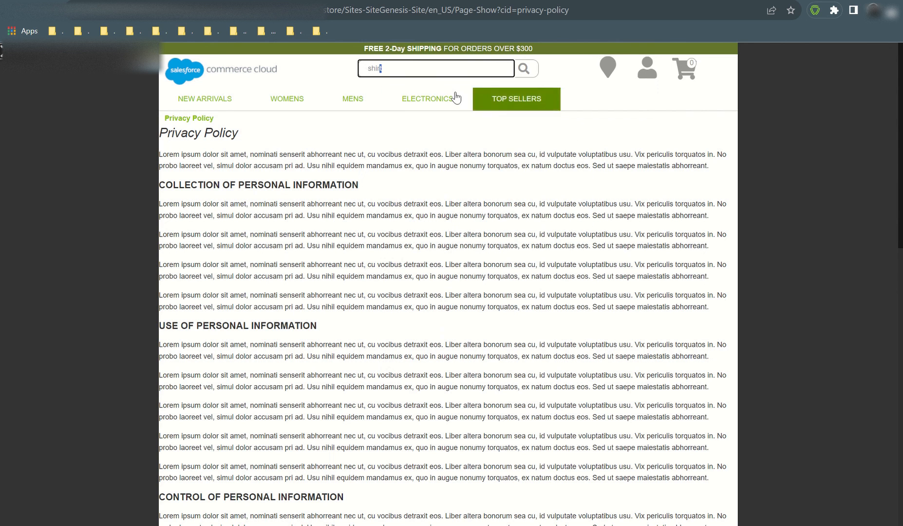
# Step: Search the storefront for "return" and look over the suggested content pages
pyautogui.click(397, 69)
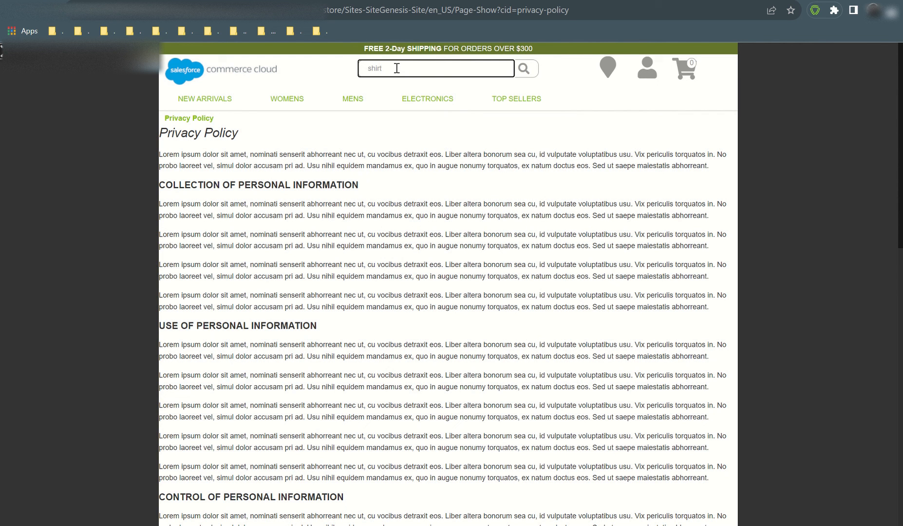
pyautogui.hotkey('ctrl', 'a')
pyautogui.write('return')
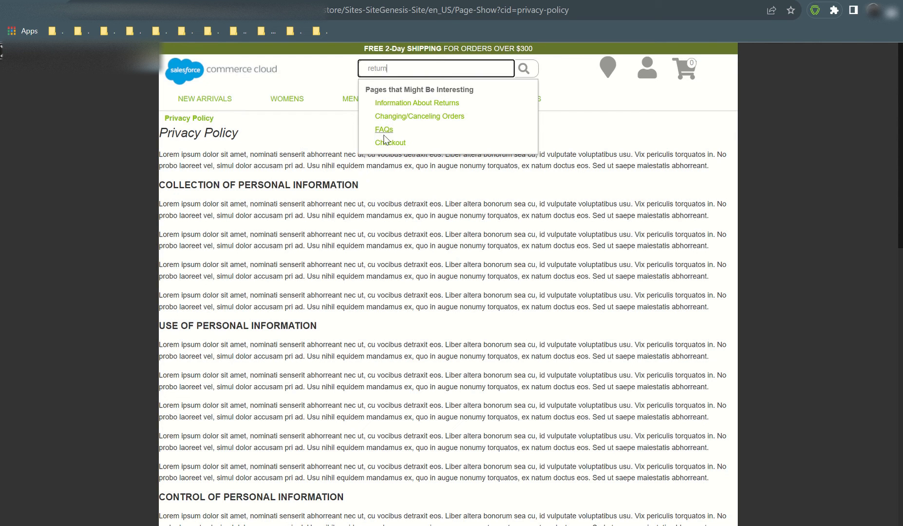
pyautogui.click(312, 135)
# Step: Replace the storefront search term with "privacy" and look over the suggested content pages
pyautogui.click(382, 75)
pyautogui.hotkey('ctrl', 'a')
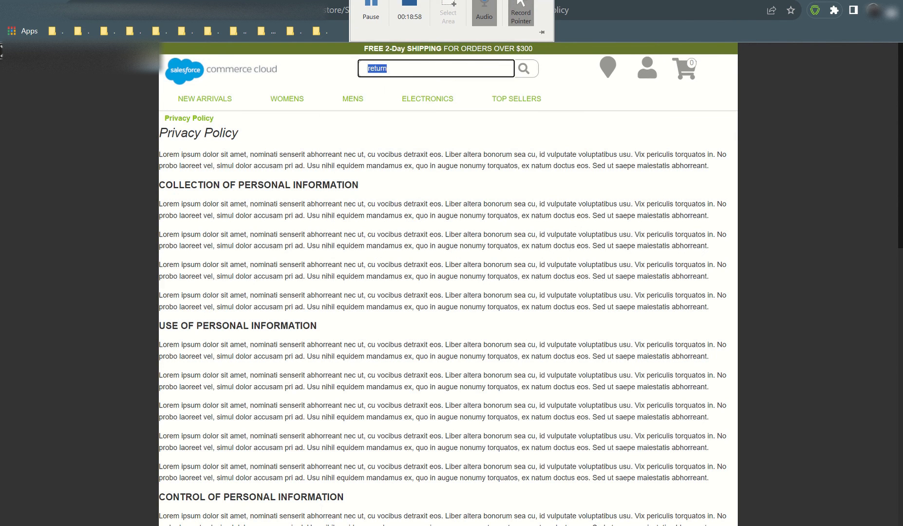
pyautogui.write('privacy')
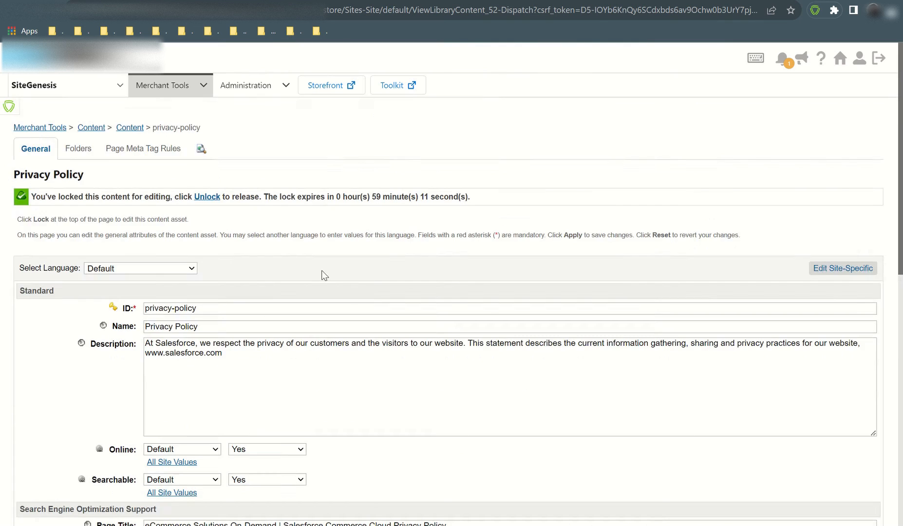
# Step: Set the privacy-policy asset's Searchable attribute to No in Business Manager and apply the change
pyautogui.scroll(-4, 212, 317)
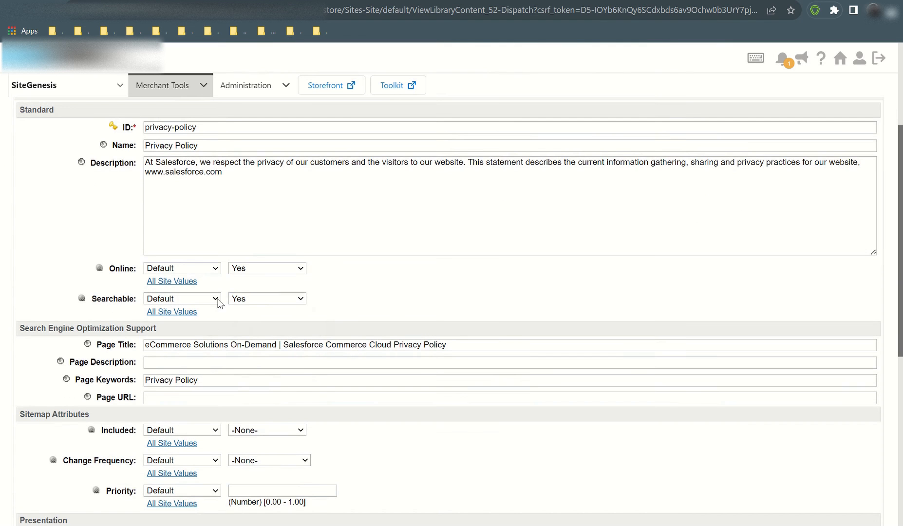
pyautogui.click(253, 299)
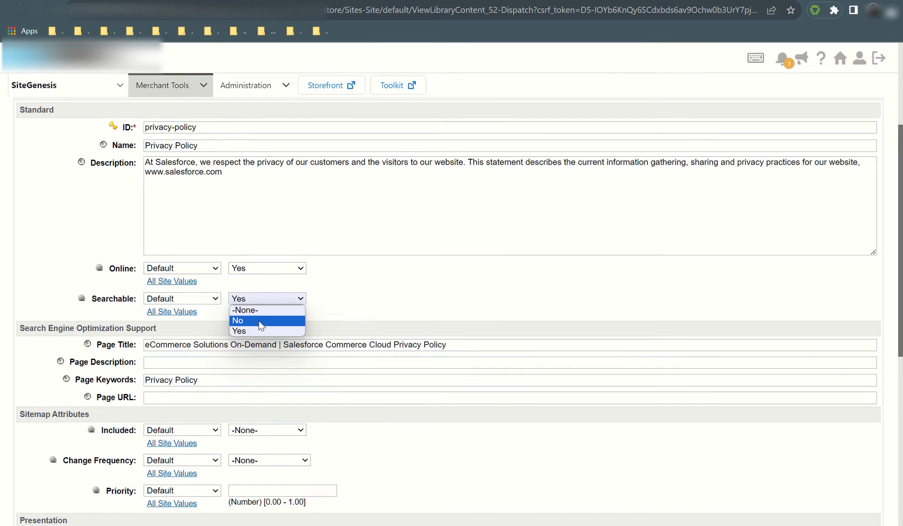
pyautogui.click(256, 320)
pyautogui.scroll(-10, 571, 341)
pyautogui.click(830, 394)
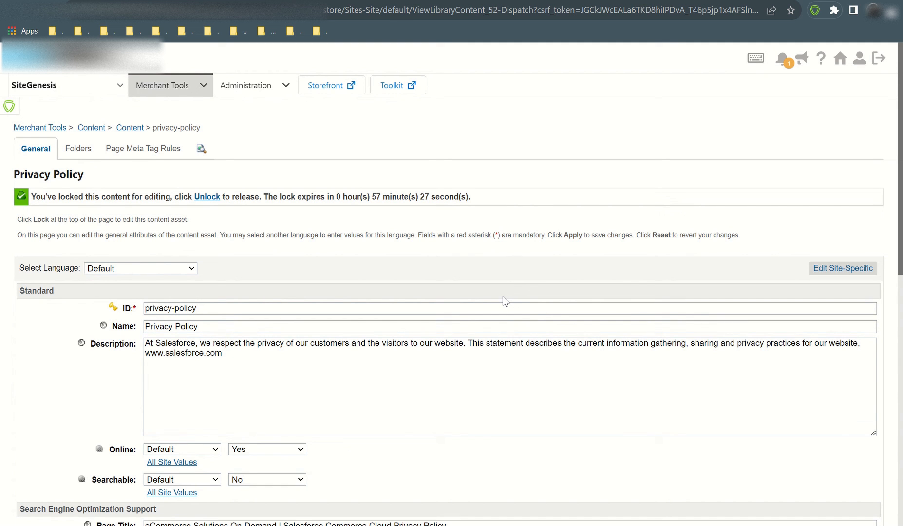
# Step: Open the site's Search Indexes page and rebuild all indexes, waiting for the rebuild to complete
pyautogui.click(203, 87)
pyautogui.click(258, 164)
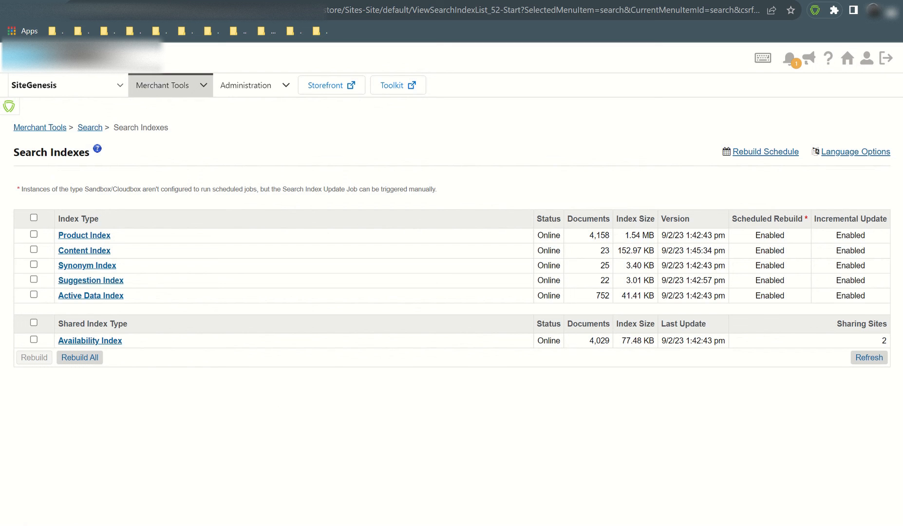
pyautogui.click(78, 361)
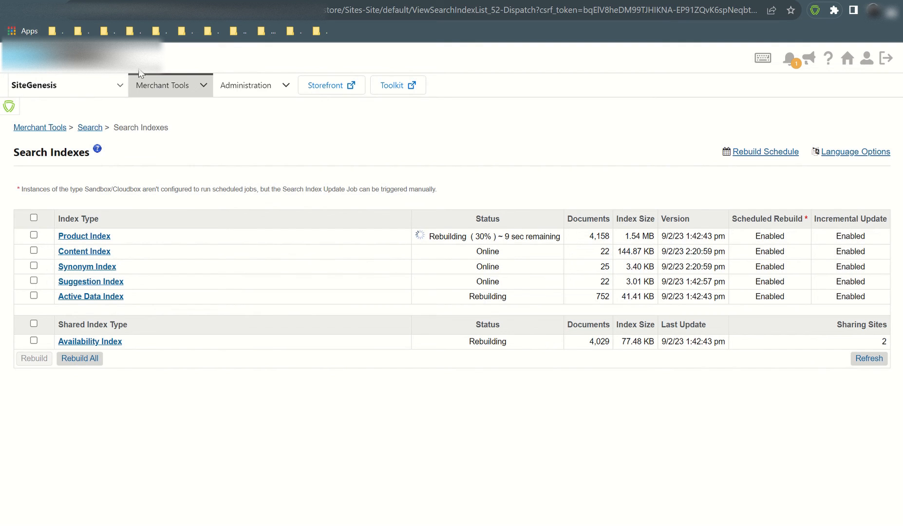
pyautogui.click(203, 85)
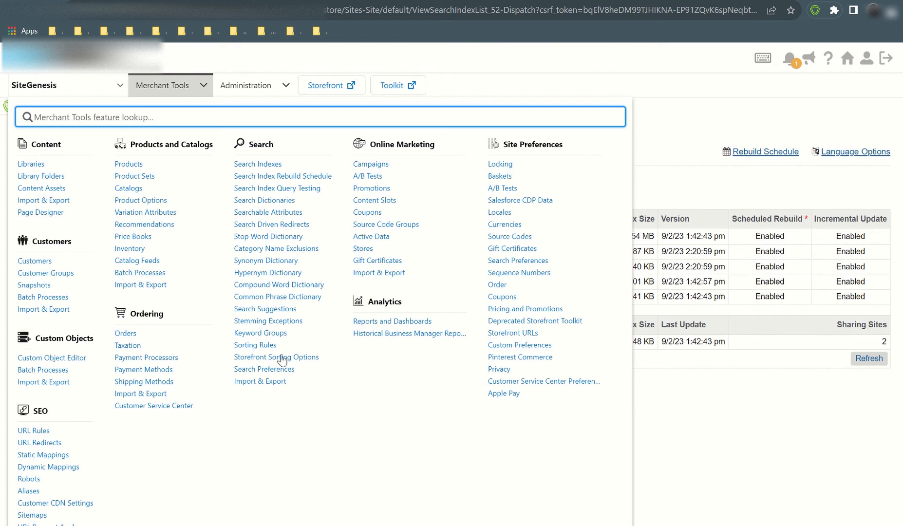
pyautogui.click(707, 129)
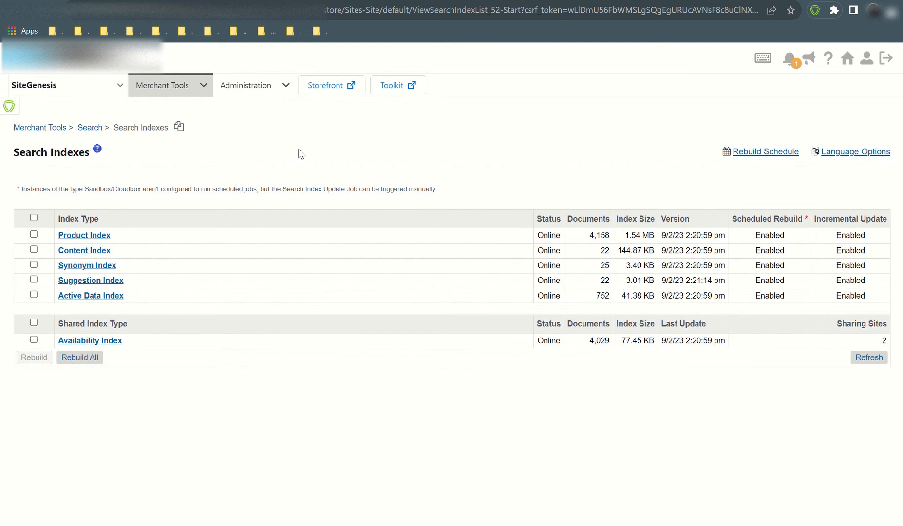
# Step: Search the storefront for "privacy" again to check which pages are suggested with the asset not searchable
pyautogui.click(278, 1)
pyautogui.click(243, 1)
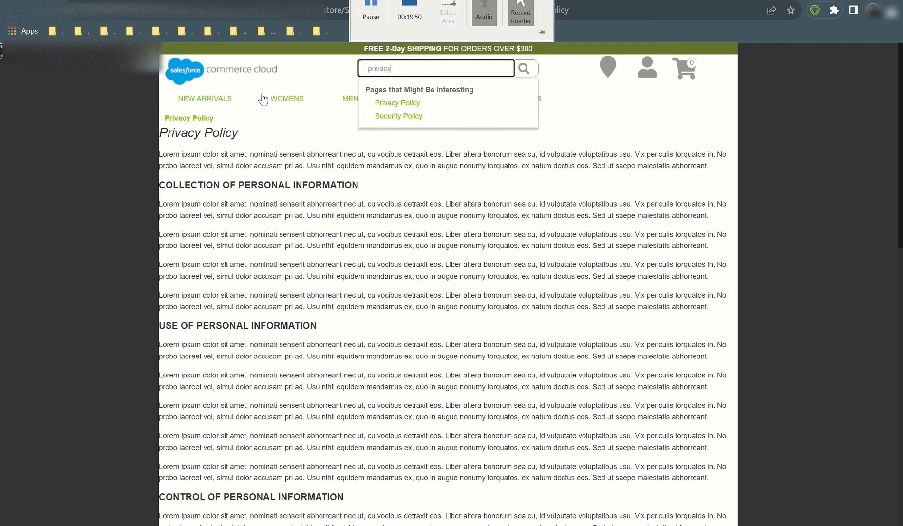
pyautogui.moveTo(420, 73); pyautogui.dragTo(351, 72)
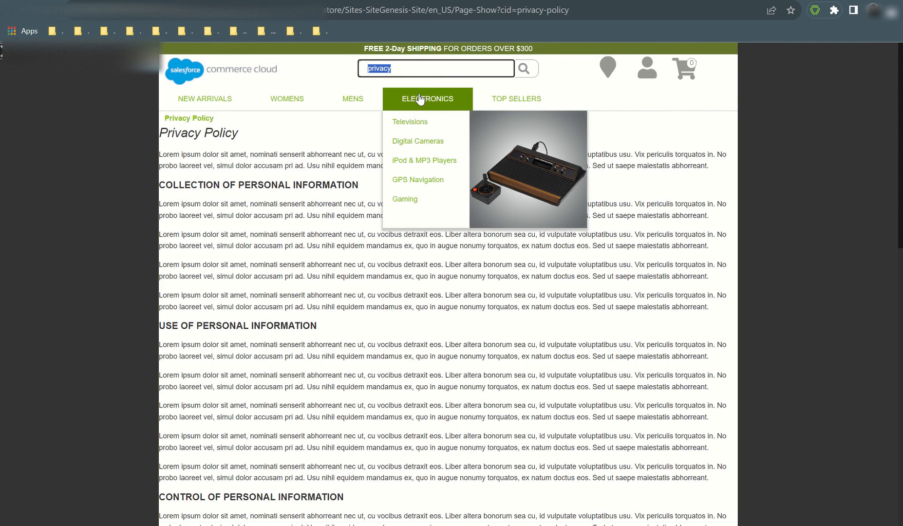
pyautogui.write('pr')
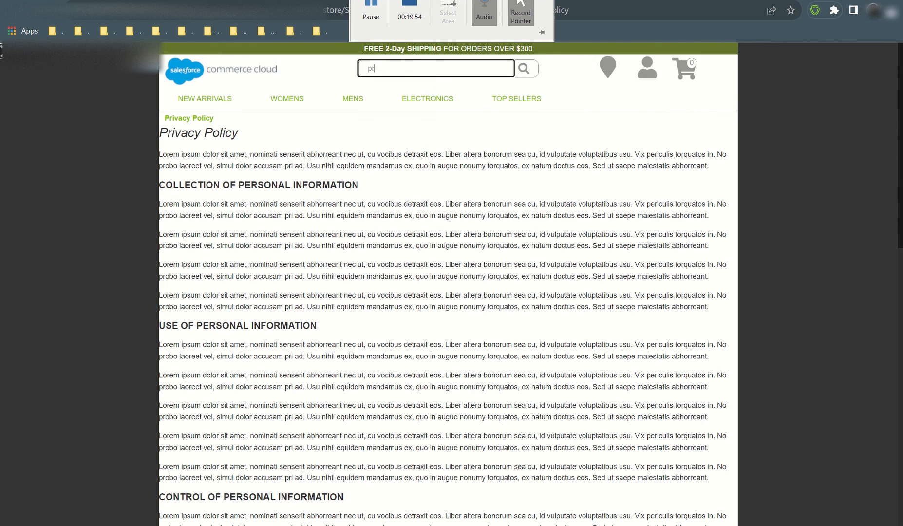
pyautogui.write('ivacy')
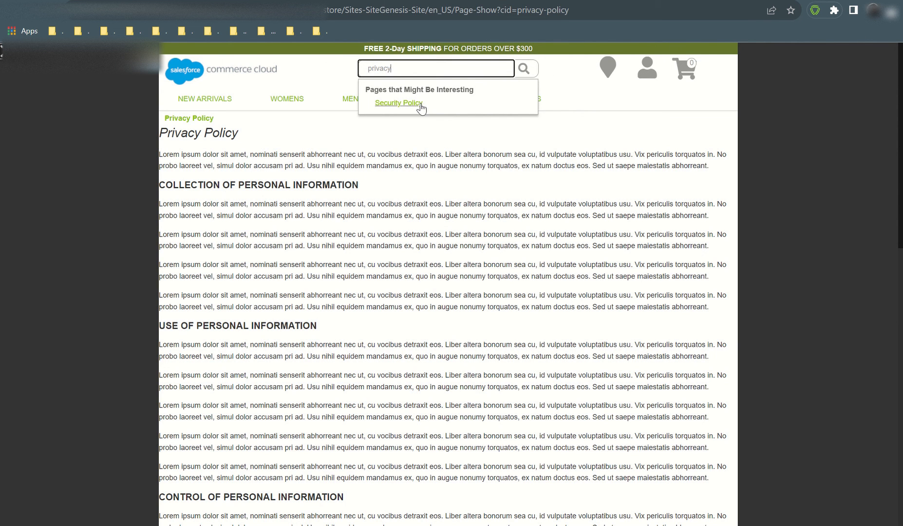
# Step: Set the privacy-policy asset's Searchable attribute back to Yes, apply the change, and rebuild all search indexes
pyautogui.click(204, 1)
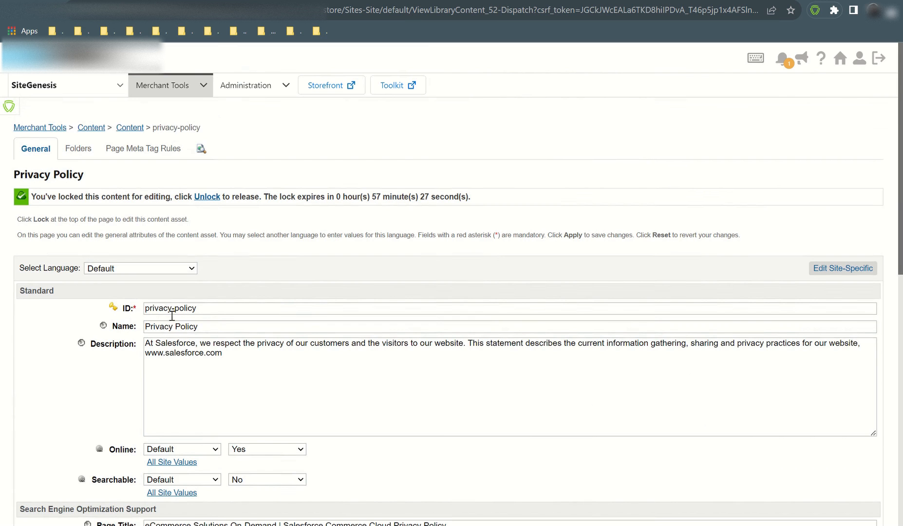
pyautogui.scroll(-4, 172, 316)
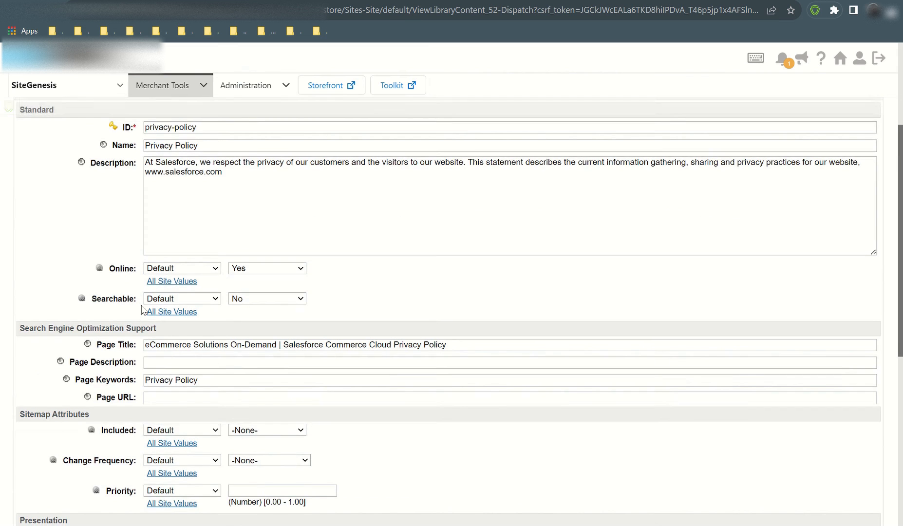
pyautogui.click(250, 298)
pyautogui.click(247, 331)
pyautogui.scroll(-10, 534, 268)
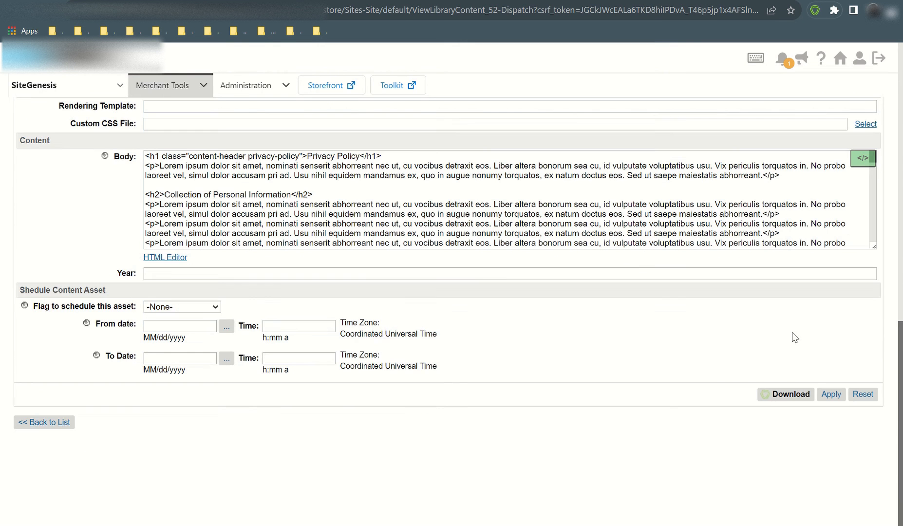
pyautogui.click(831, 394)
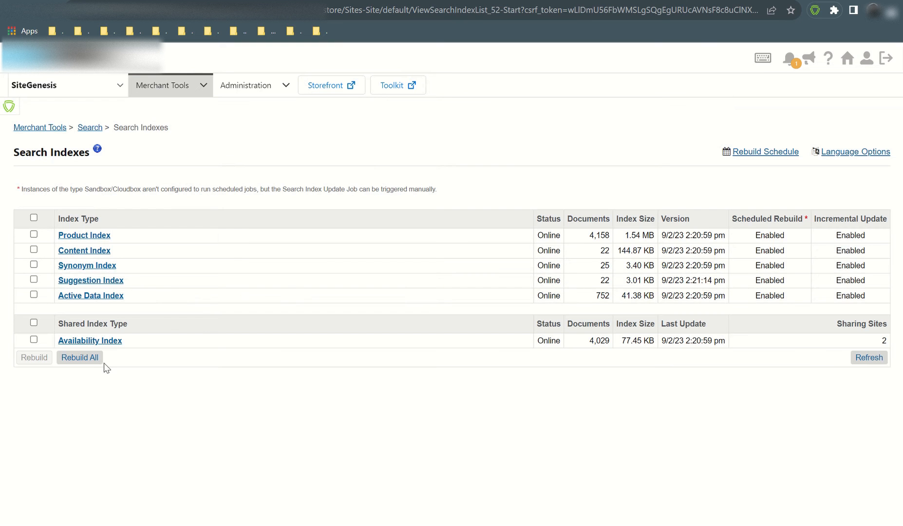
pyautogui.click(84, 361)
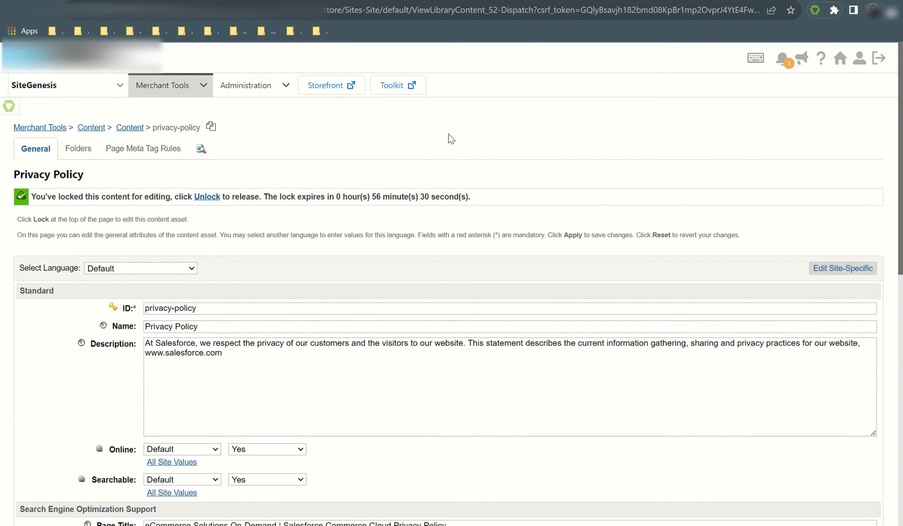
# Step: Examine the privacy-policy asset's Search Engine Optimization Support fields and compare its Page Title with the storefront page's browser title
pyautogui.scroll(-1, 440, 157)
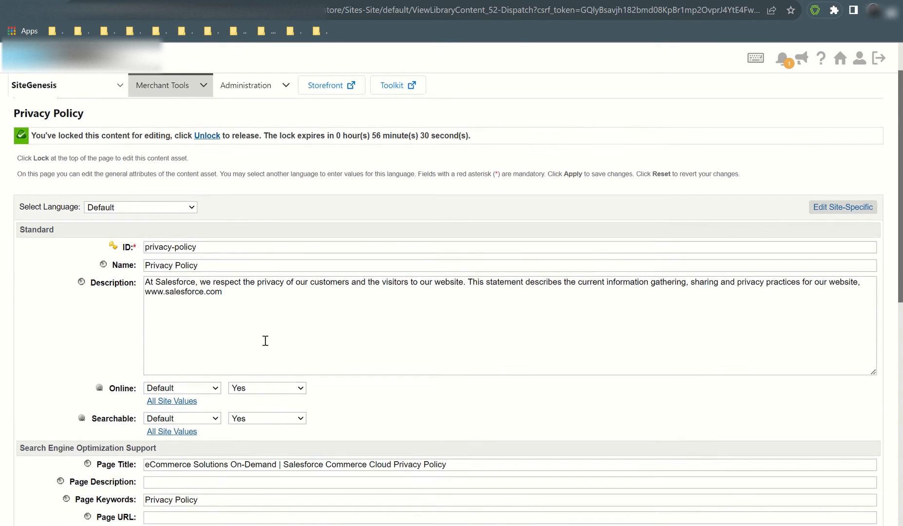
pyautogui.scroll(-2, 266, 340)
pyautogui.moveTo(69, 348); pyautogui.dragTo(146, 383)
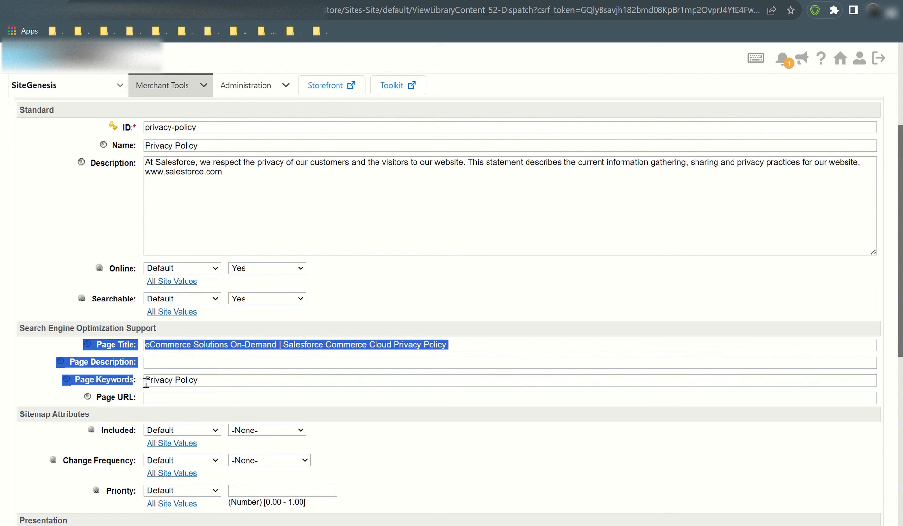
pyautogui.click(22, 358)
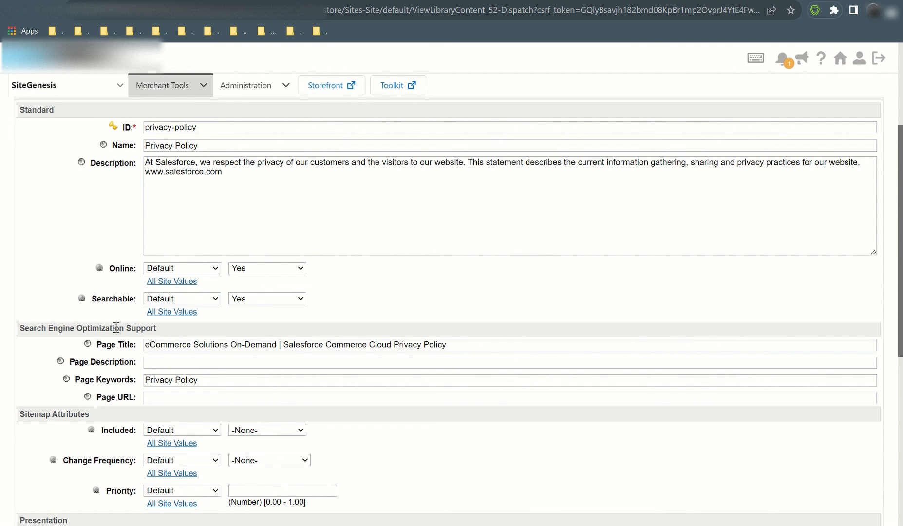
pyautogui.moveTo(115, 328); pyautogui.dragTo(153, 329)
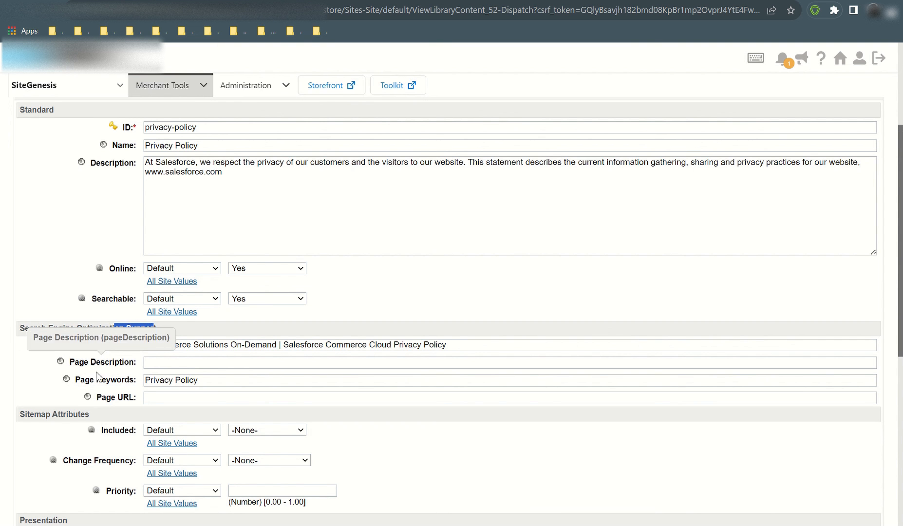
pyautogui.click(55, 385)
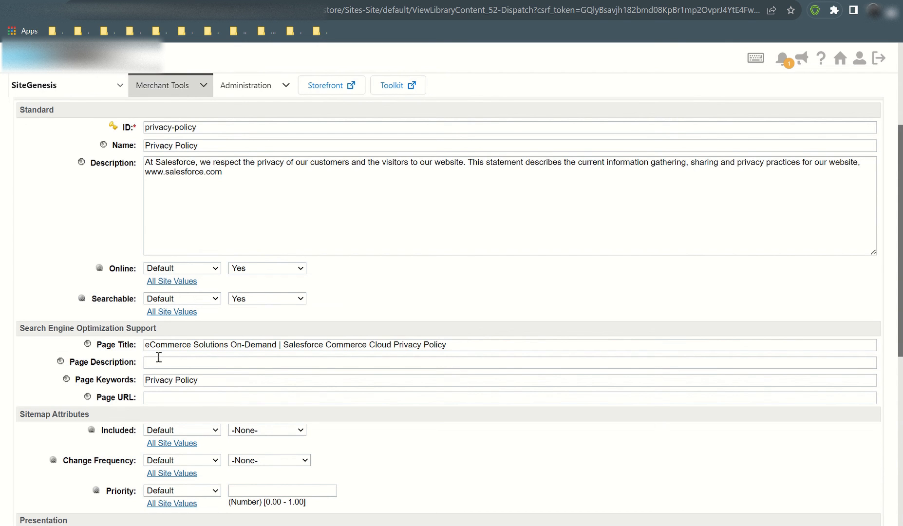
pyautogui.moveTo(147, 350); pyautogui.dragTo(504, 347)
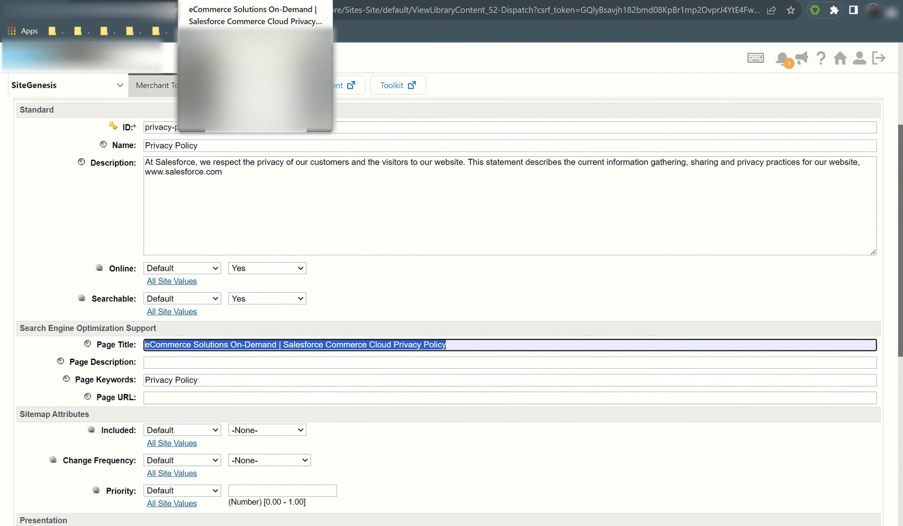
pyautogui.click(360, 332)
# Step: Clear the privacy-policy asset's Page Title and apply the change
pyautogui.moveTo(448, 345); pyautogui.dragTo(122, 372)
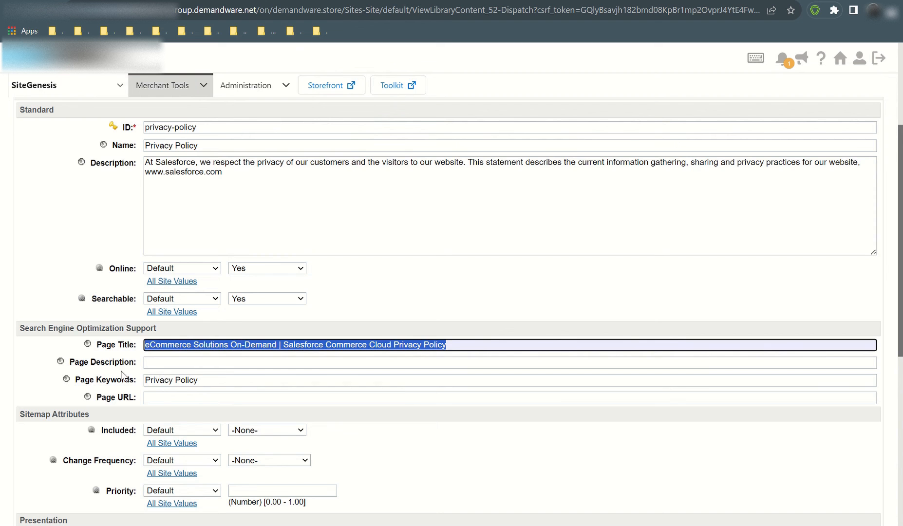
pyautogui.press('BackSpace')
pyautogui.scroll(-10, 521, 327)
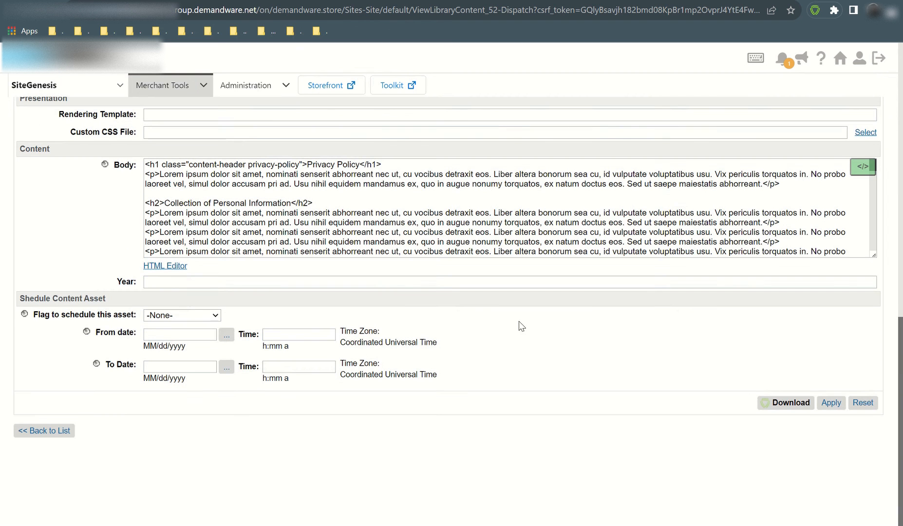
pyautogui.click(831, 402)
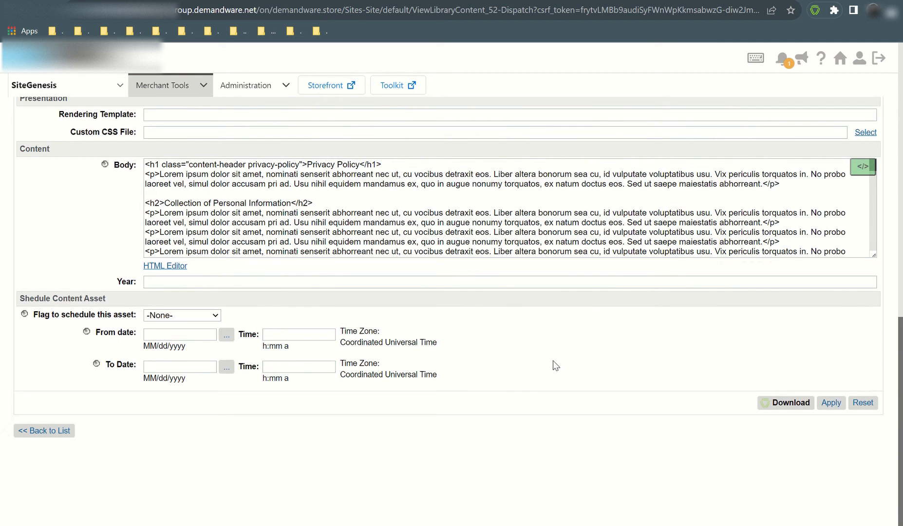
# Step: Review the asset's emptied Page Title field, and reload the storefront's Privacy Policy page to check its browser title
pyautogui.scroll(-3, 432, 337)
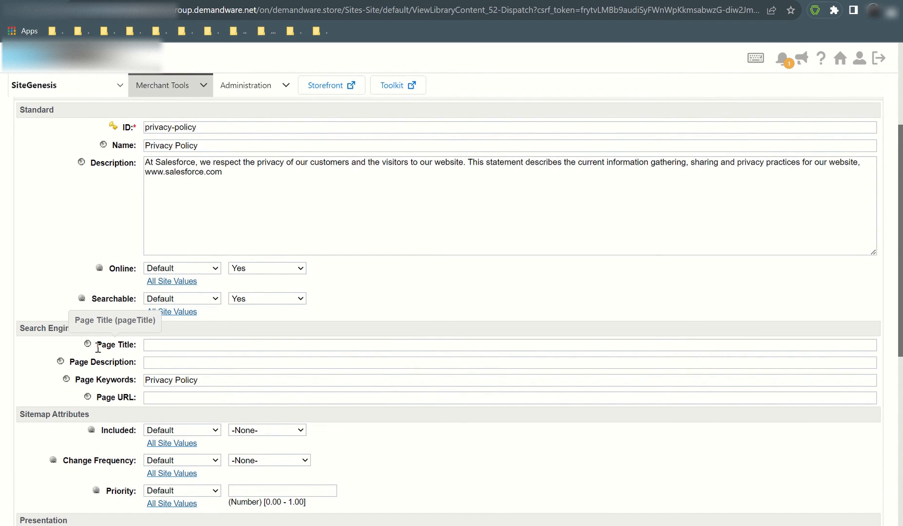
pyautogui.moveTo(97, 346); pyautogui.dragTo(139, 348)
pyautogui.scroll(3, 170, 356)
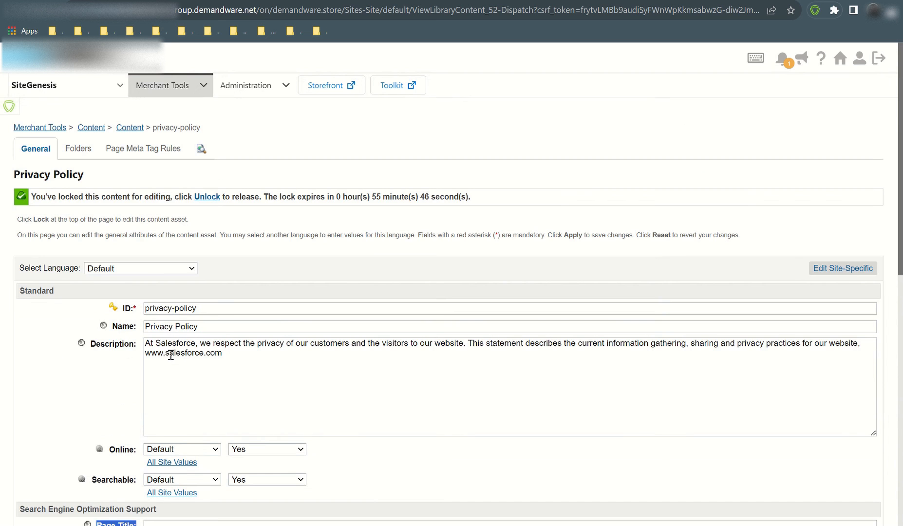
pyautogui.scroll(-3, 170, 356)
pyautogui.click(173, 345)
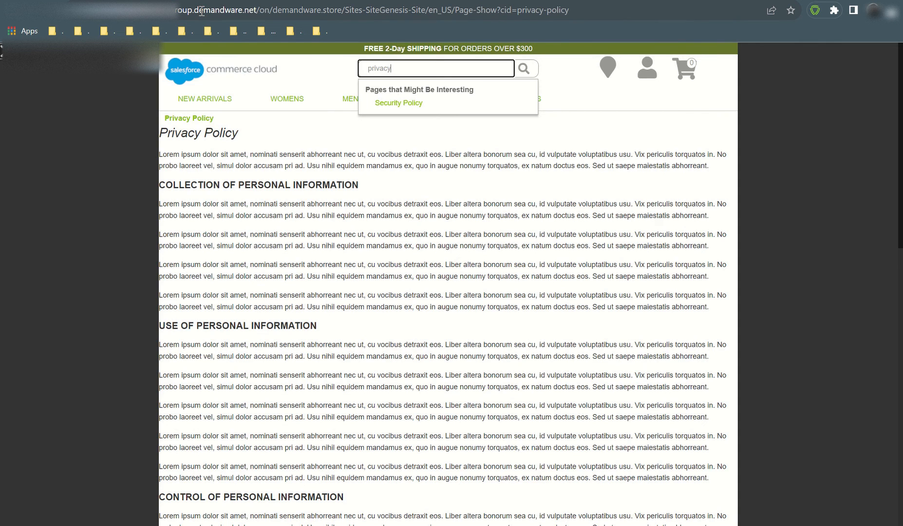
pyautogui.press('F5')
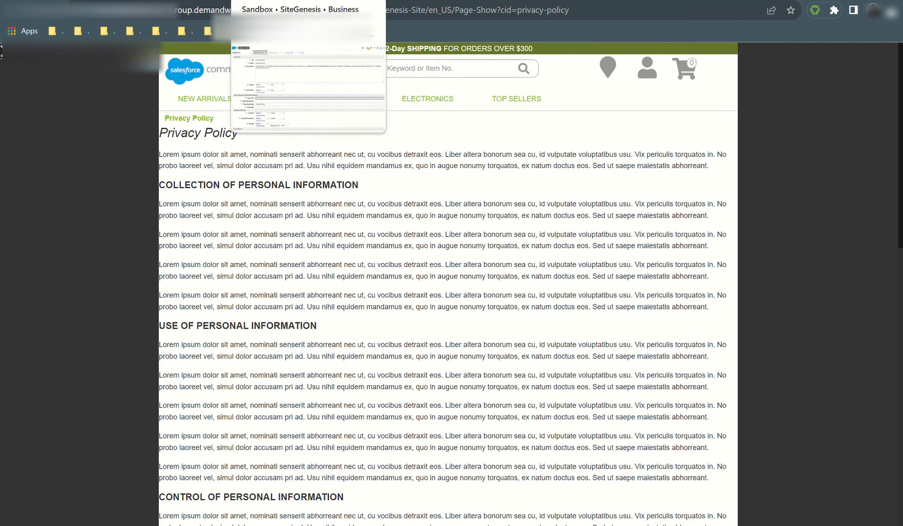
# Step: Set the privacy-policy asset's Page Title to TEST in Business Manager and apply the change
pyautogui.click(260, 0)
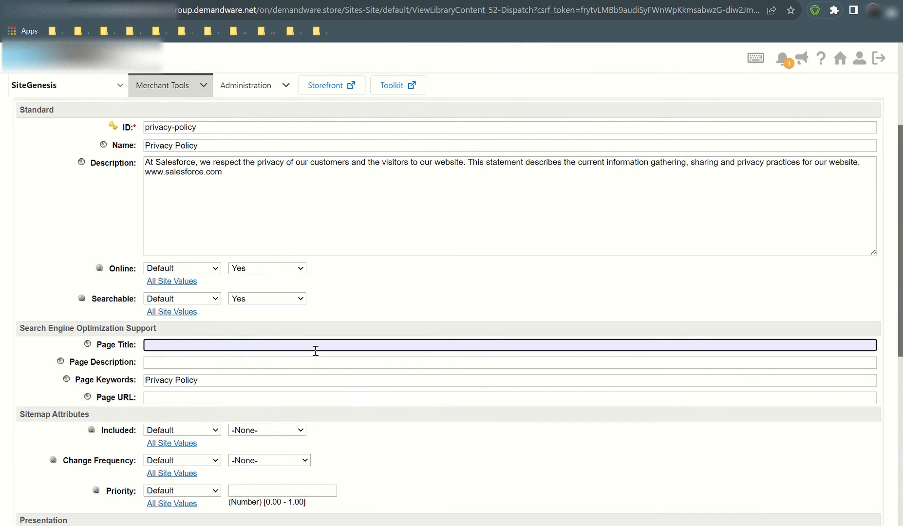
pyautogui.click(86, 307)
pyautogui.scroll(-5, 87, 308)
pyautogui.scroll(2, 110, 301)
pyautogui.scroll(2, 110, 301)
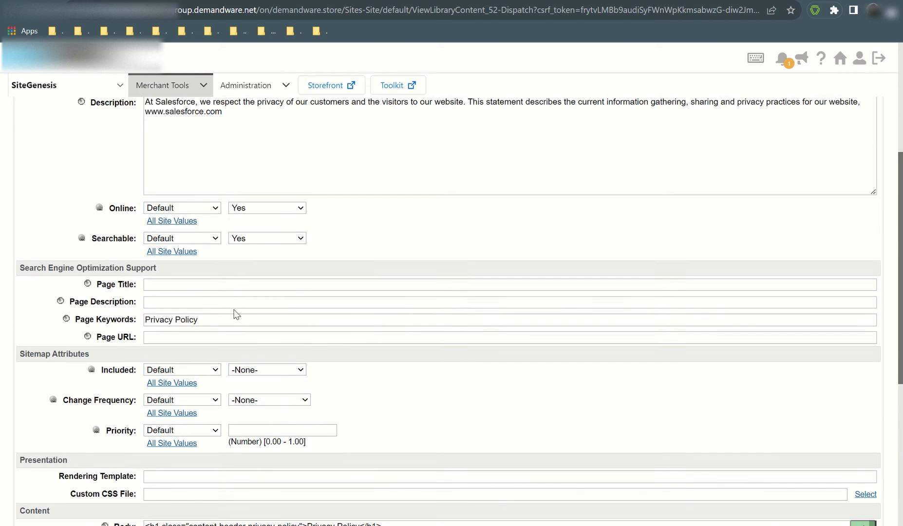
pyautogui.click(237, 284)
pyautogui.write('TEST')
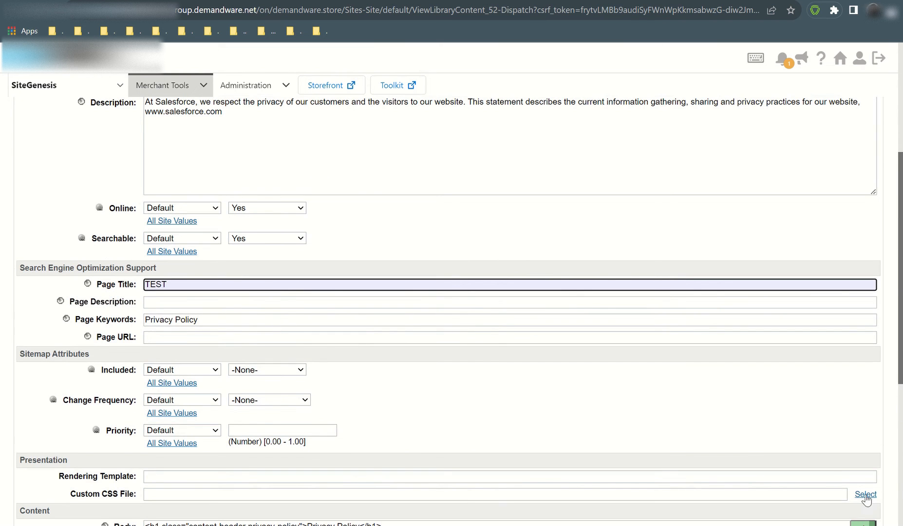
pyautogui.scroll(-6, 865, 495)
pyautogui.click(838, 464)
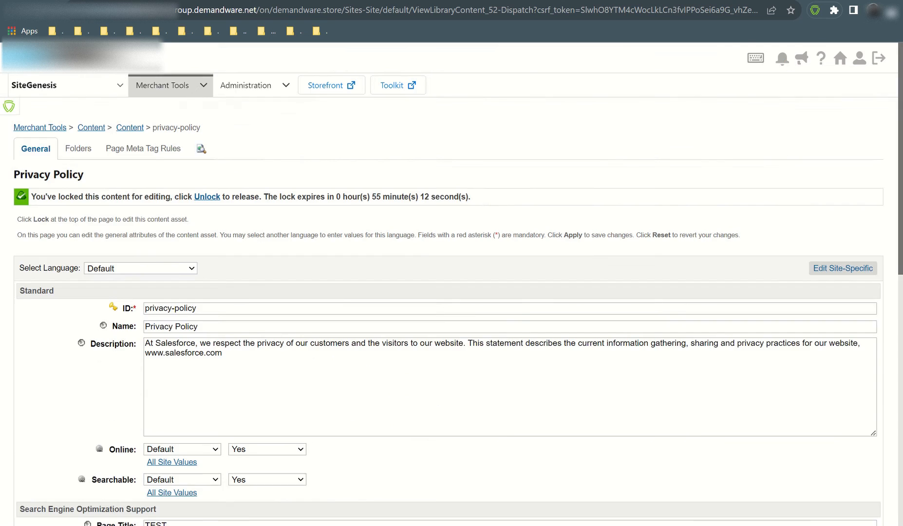
# Step: Check the storefront Privacy Policy page's browser title, and examine the asset's Sitemap Attributes, including Change Frequency
pyautogui.click(212, 31)
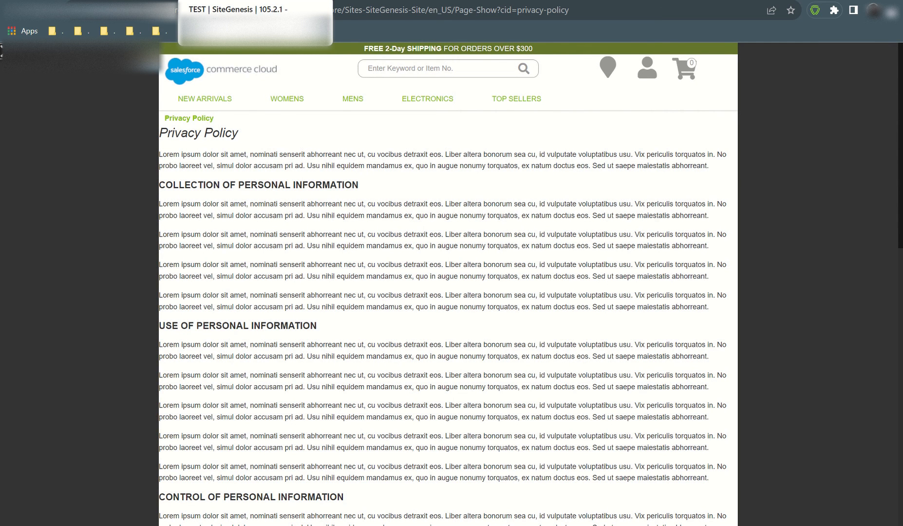
pyautogui.click(263, 5)
pyautogui.scroll(-5, 414, 380)
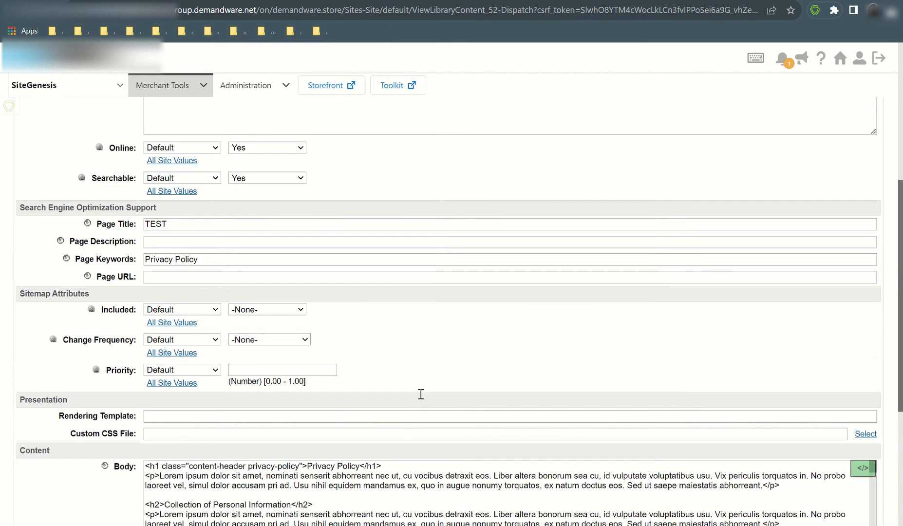
pyautogui.scroll(-2, 57, 280)
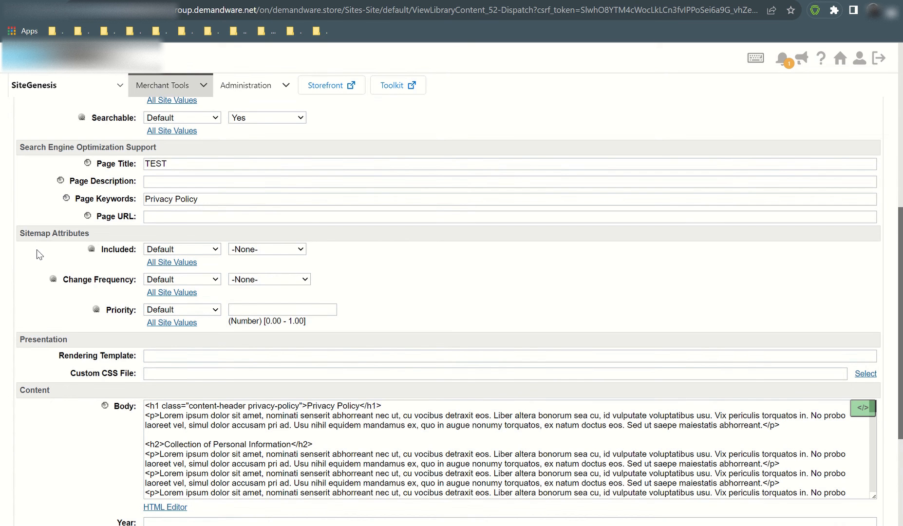
pyautogui.moveTo(61, 279); pyautogui.dragTo(134, 281)
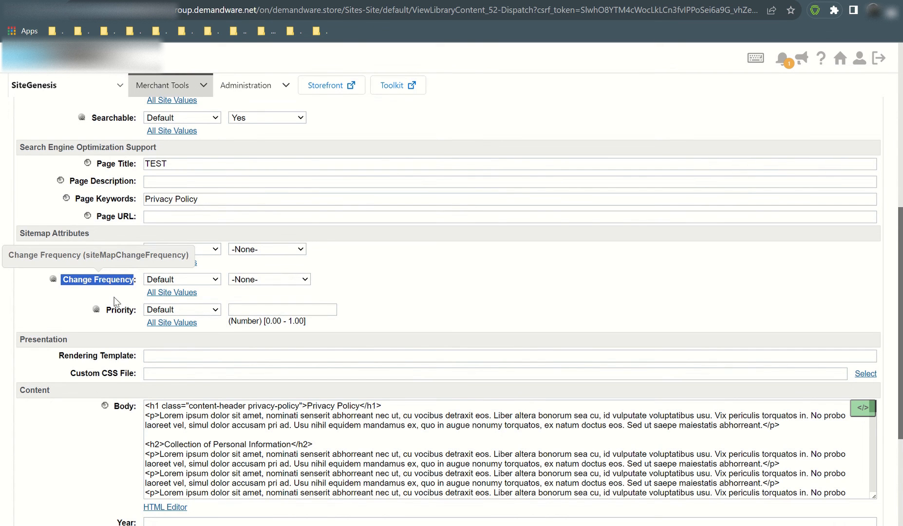
pyautogui.click(75, 305)
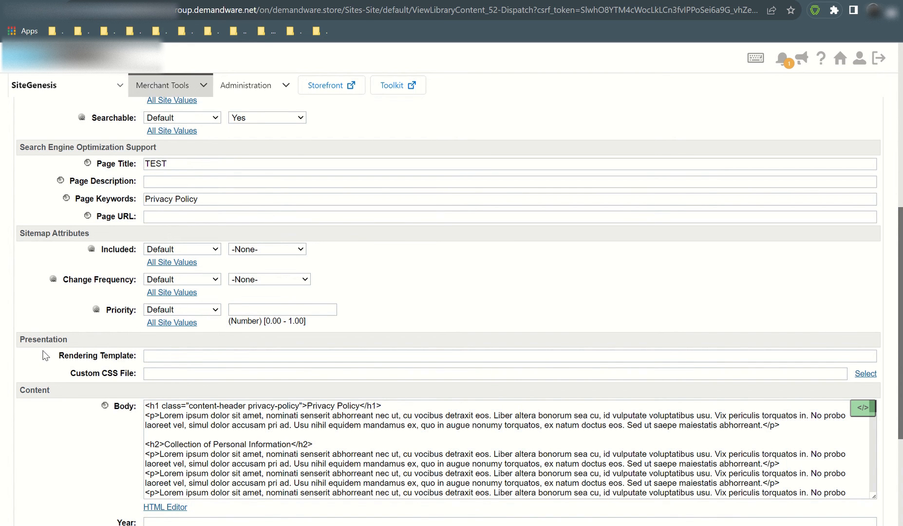
pyautogui.scroll(5, 45, 355)
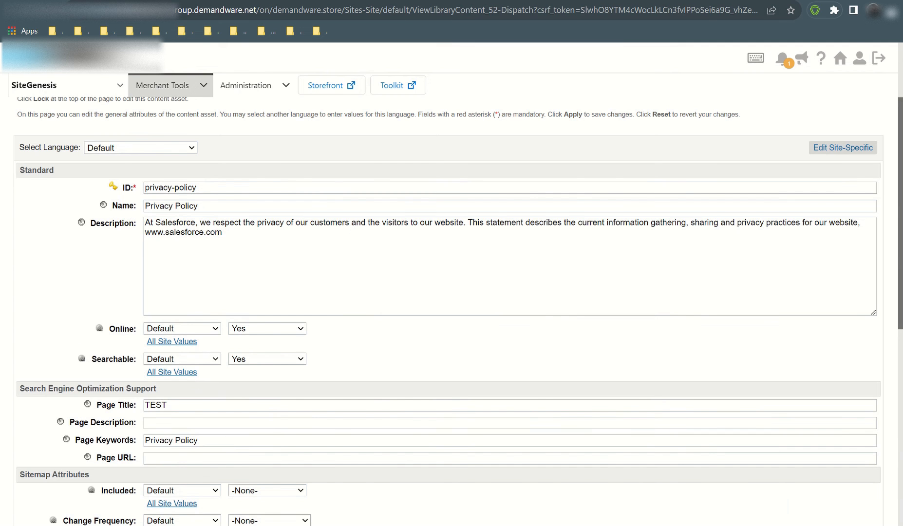
# Step: Trace the storefront's Page-Show URL to Page.js in Visual Studio Code, examining the show function's content lookup and default rendering template
pyautogui.click(205, 1)
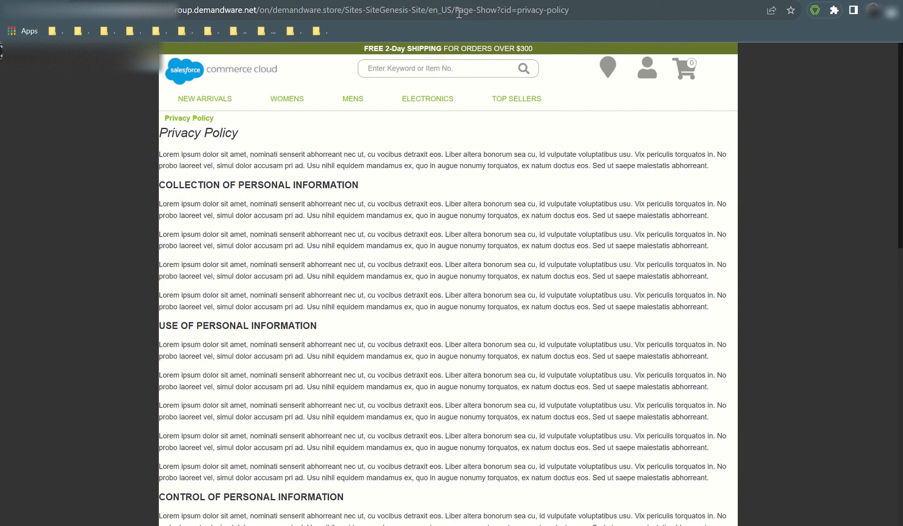
pyautogui.moveTo(459, 13); pyautogui.dragTo(589, 11)
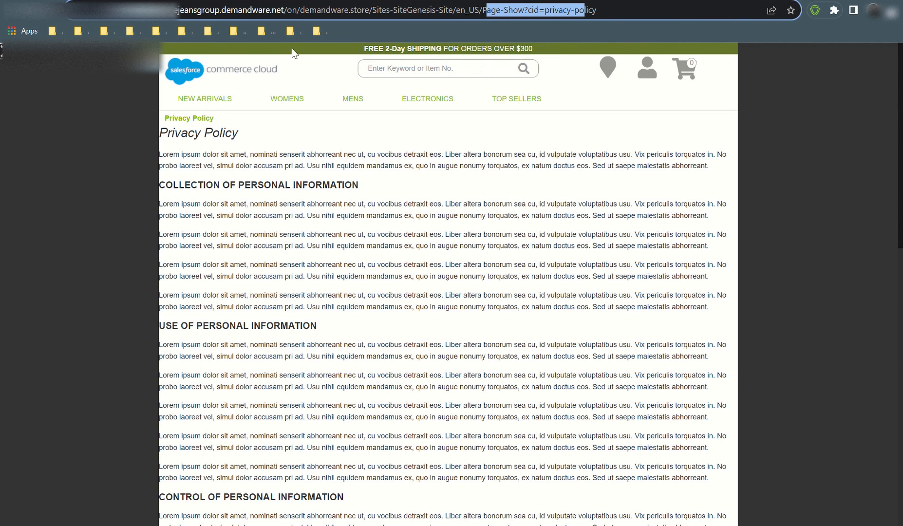
pyautogui.hotkey('alt', 'Tab')
pyautogui.hotkey('alt', 'Tab')
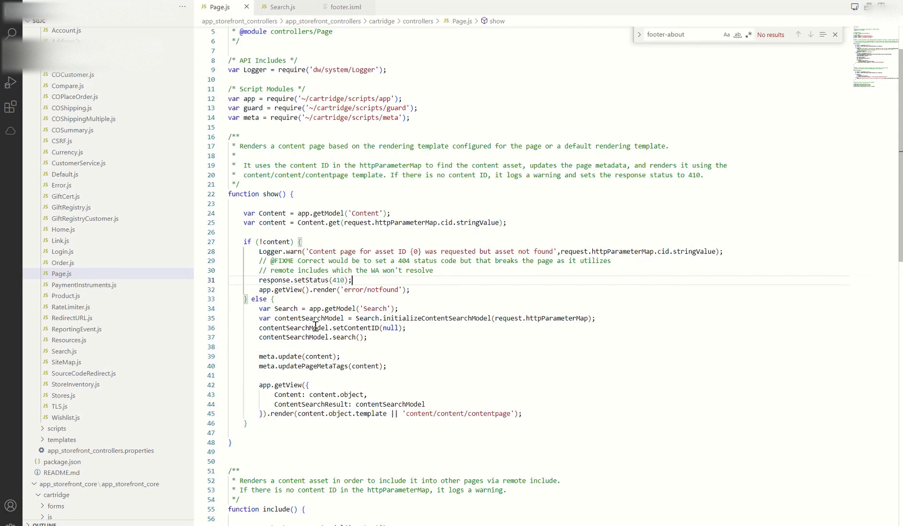
pyautogui.scroll(-1, 316, 325)
pyautogui.moveTo(259, 185); pyautogui.dragTo(519, 180)
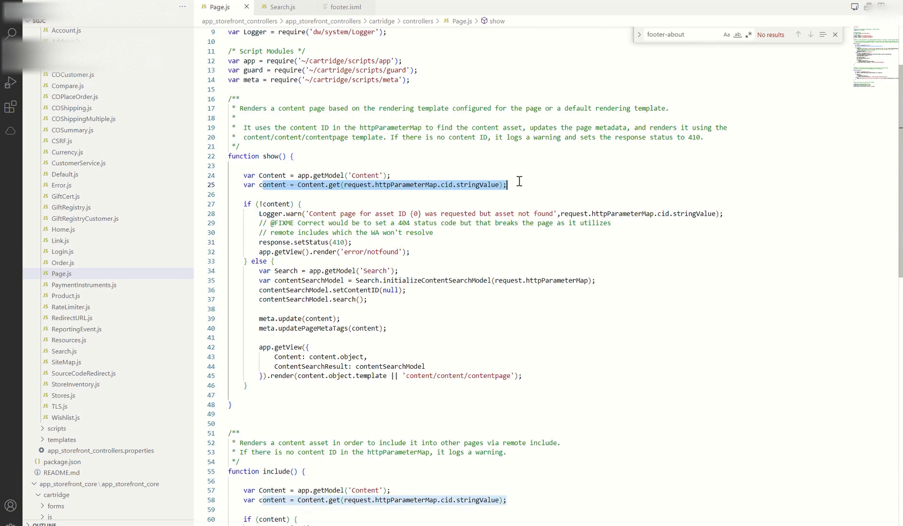
pyautogui.click(411, 271)
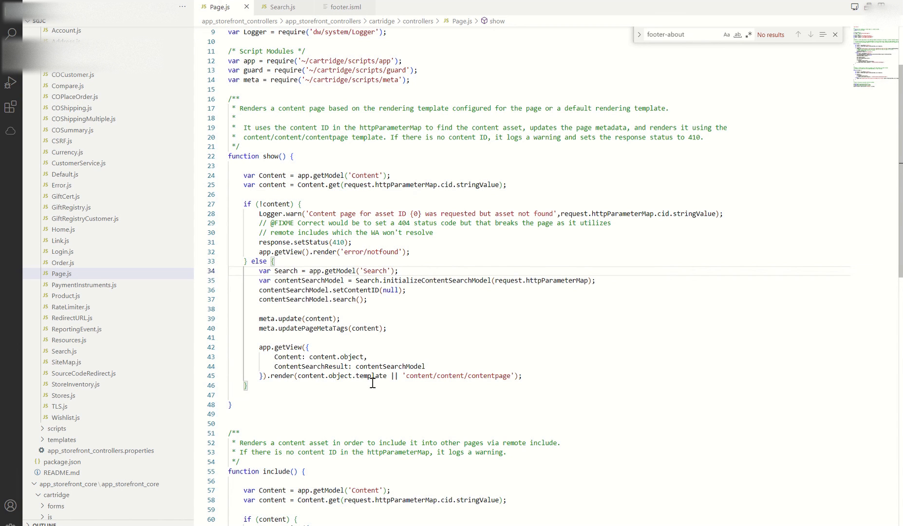
pyautogui.moveTo(408, 376); pyautogui.dragTo(511, 375)
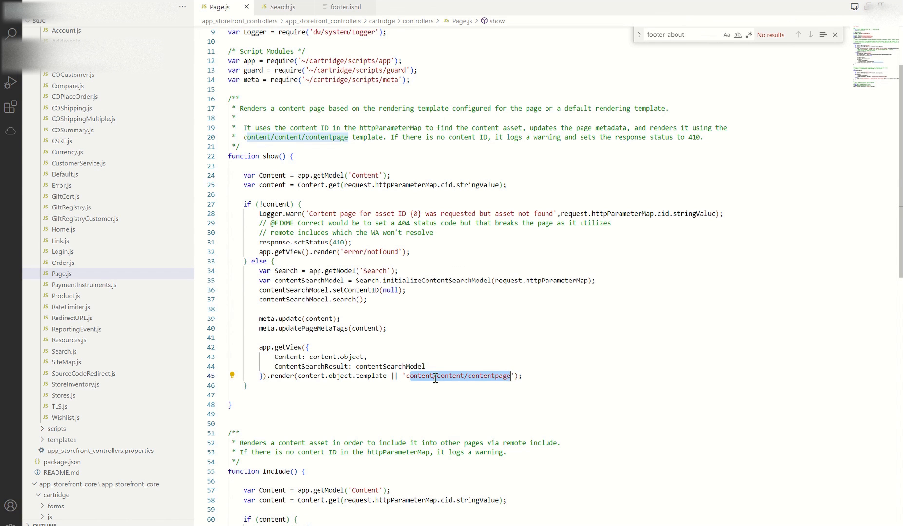
# Step: Switch back to Chrome and examine the Rendering Template field of the privacy-policy asset in Business Manager
pyautogui.hotkey('alt', 'Tab')
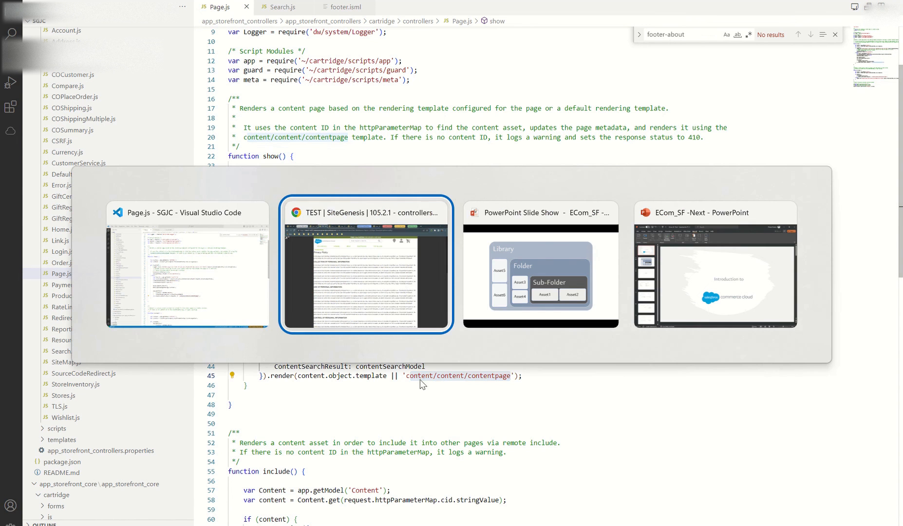
pyautogui.click(402, 282)
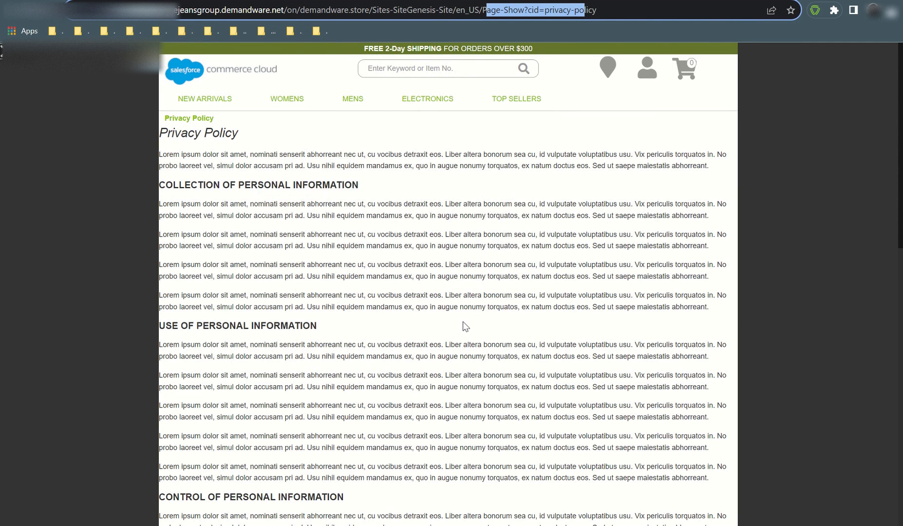
pyautogui.hotkey('alt', 'Tab')
pyautogui.click(206, 279)
pyautogui.click(247, 2)
pyautogui.scroll(-2, 206, 415)
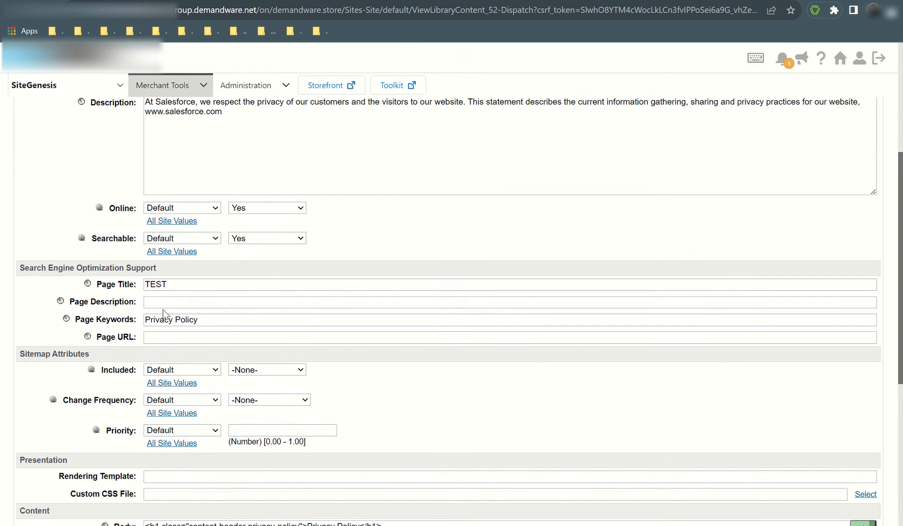
pyautogui.scroll(-1, 154, 351)
pyautogui.moveTo(59, 416); pyautogui.dragTo(155, 415)
pyautogui.click(155, 416)
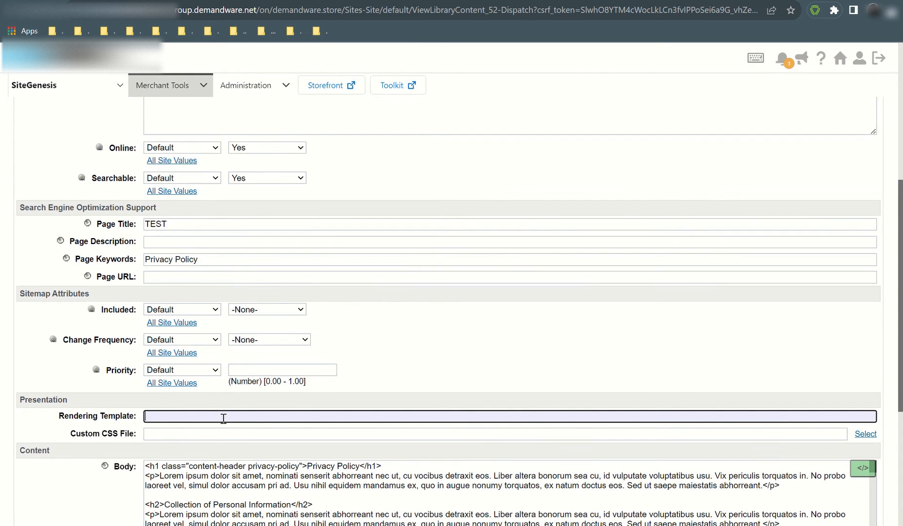
# Step: Switch to Visual Studio Code and compare content.object.template with the fallback content/content/contentpage in the show function's render call
pyautogui.hotkey('alt', 'Tab')
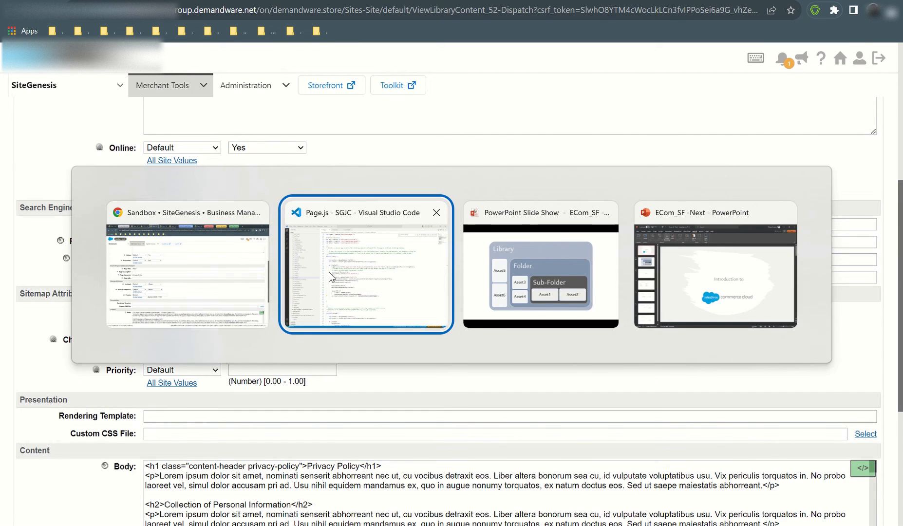
pyautogui.click(285, 308)
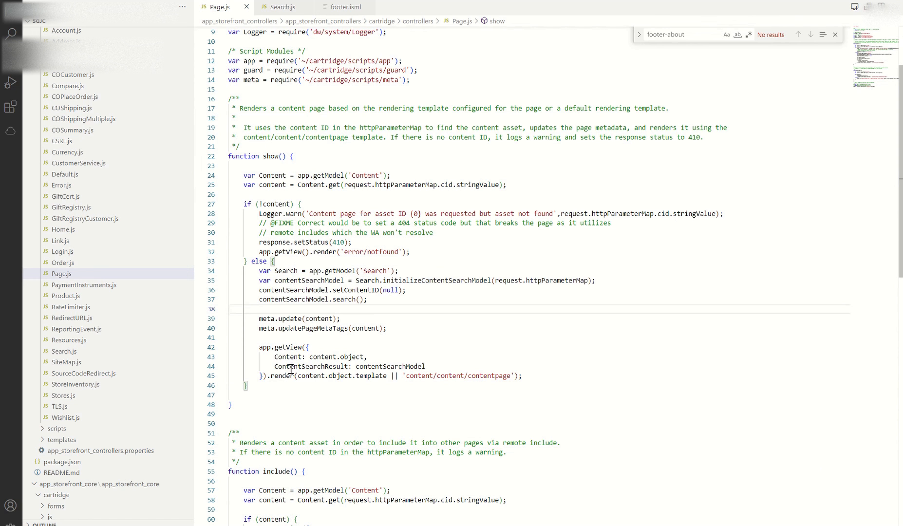
pyautogui.moveTo(298, 375); pyautogui.dragTo(386, 375)
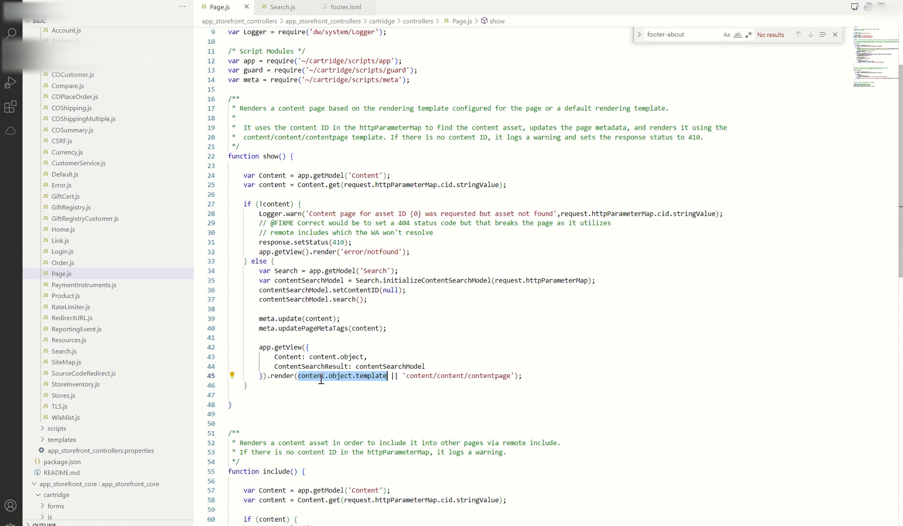
pyautogui.moveTo(406, 375); pyautogui.dragTo(511, 374)
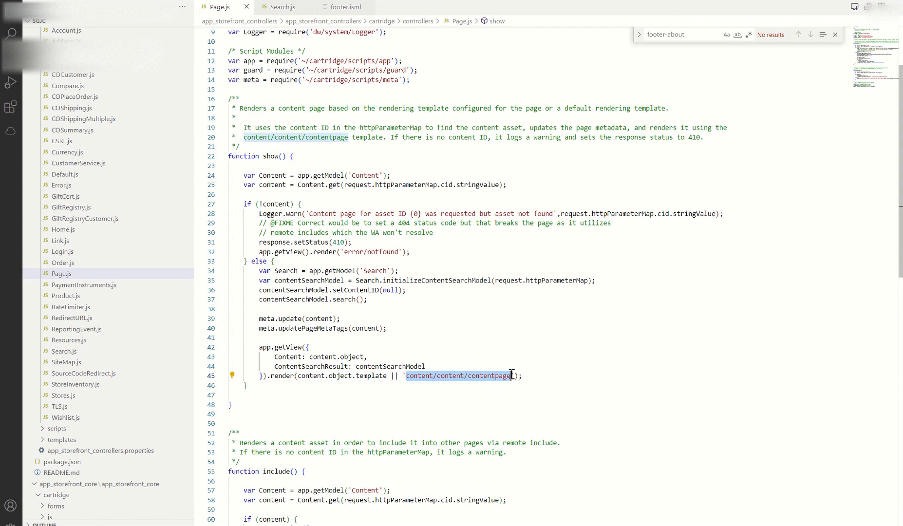
# Step: Return to Chrome and examine the privacy-policy asset's Custom CSS File field and the full HTML in its Body field
pyautogui.hotkey('alt', 'Tab')
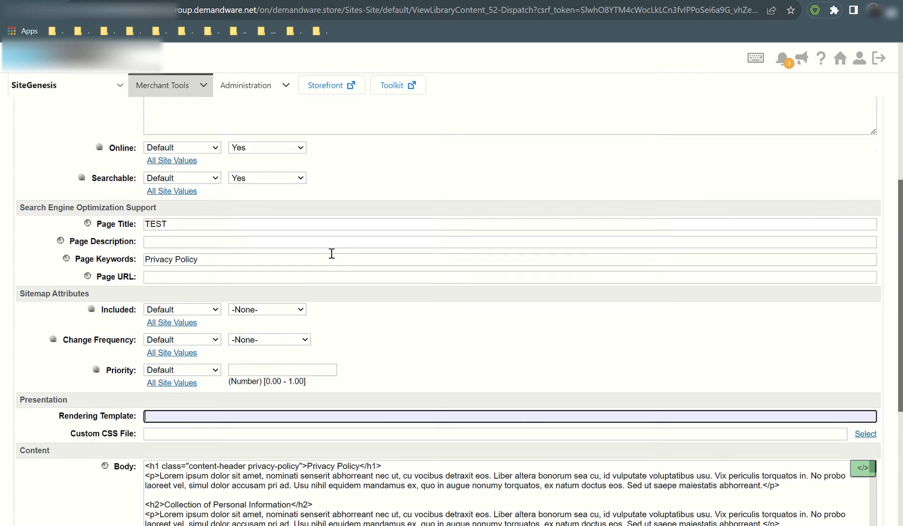
pyautogui.scroll(-1, 119, 423)
pyautogui.moveTo(71, 374); pyautogui.dragTo(130, 372)
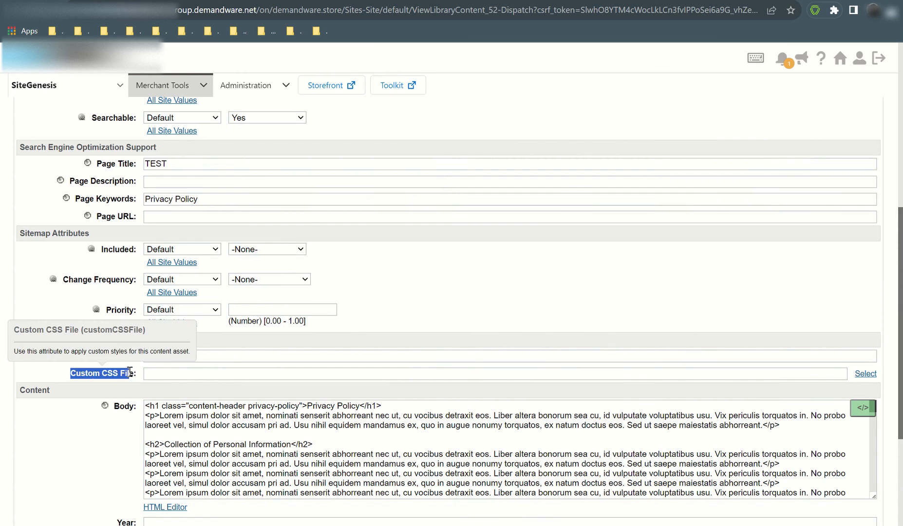
pyautogui.click(130, 373)
pyautogui.scroll(-3, 88, 383)
pyautogui.click(255, 276)
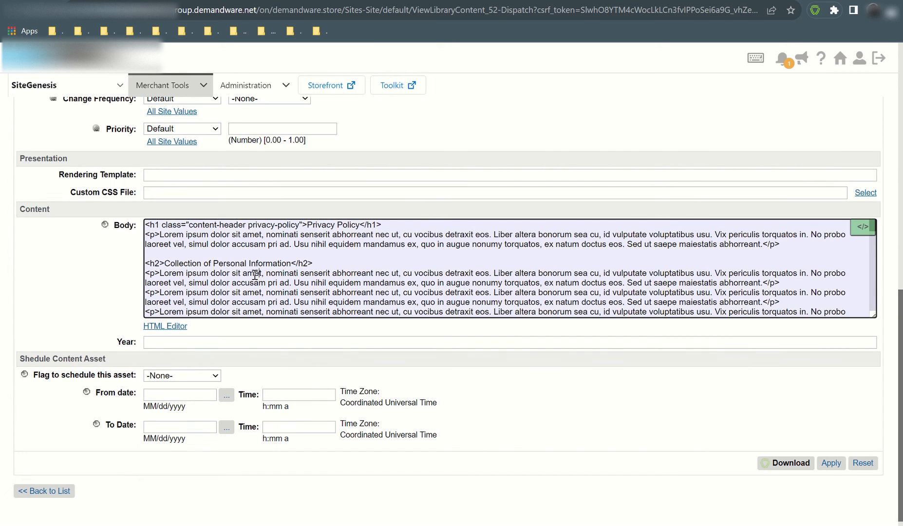
pyautogui.scroll(-10, 255, 276)
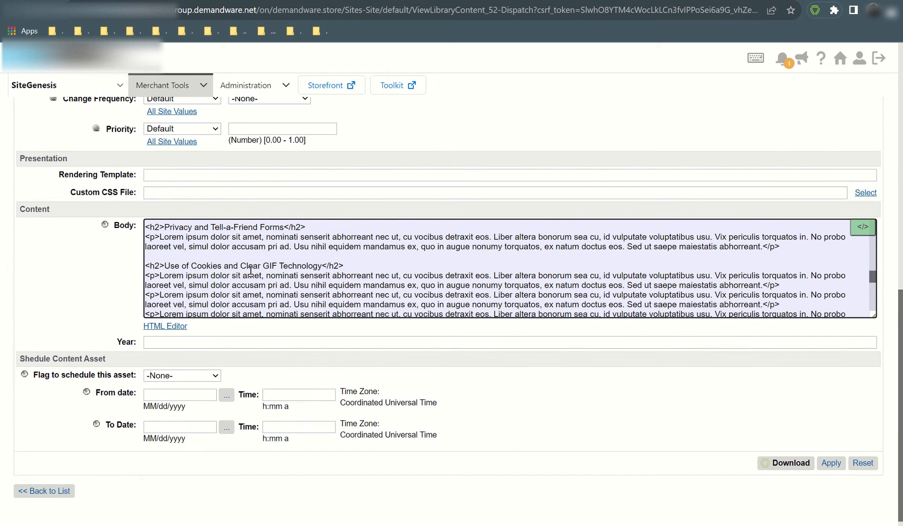
pyautogui.scroll(-5, 251, 271)
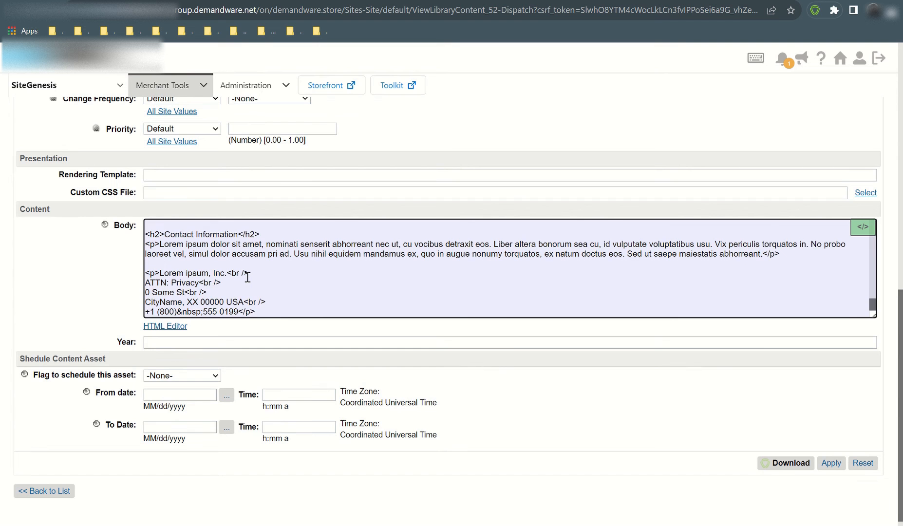
pyautogui.scroll(15, 248, 277)
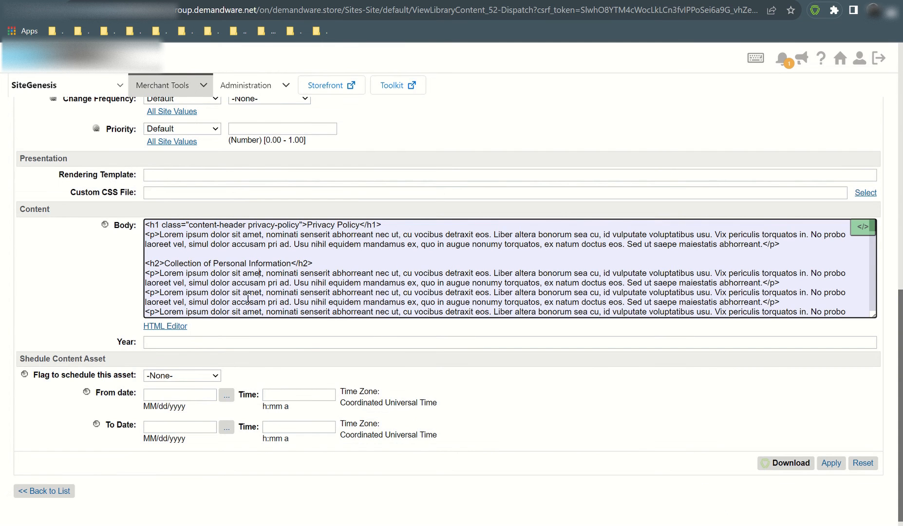
pyautogui.scroll(5, 246, 273)
pyautogui.scroll(-4, 53, 363)
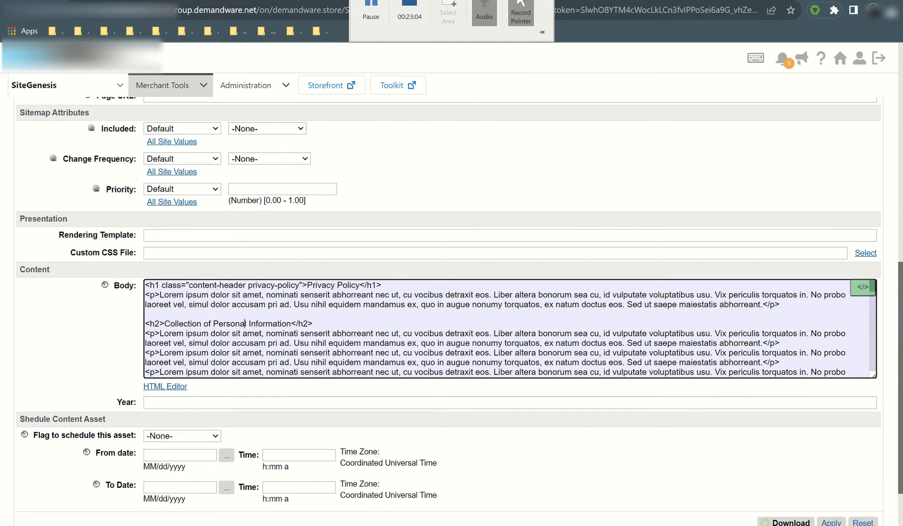
# Step: Review the storefront Privacy Policy page's sections to compare them with the asset's Body HTML
pyautogui.click(219, 1)
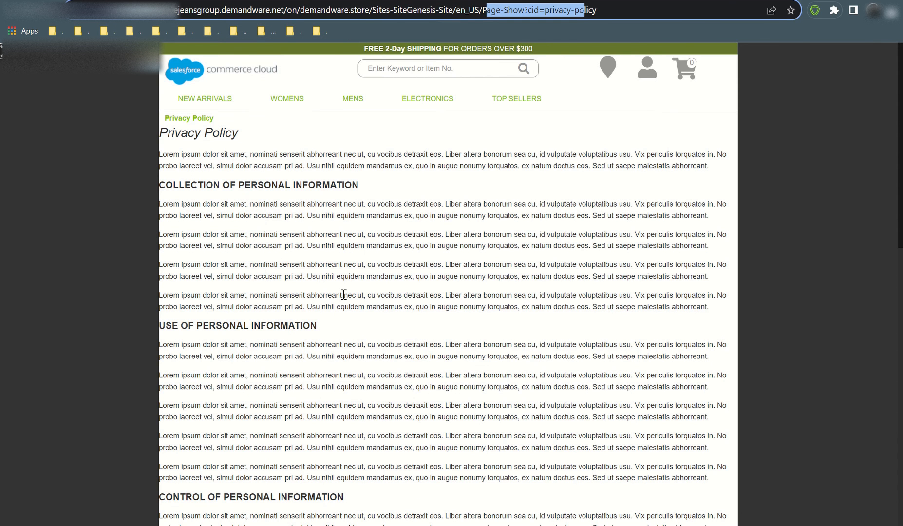
pyautogui.scroll(-2, 352, 388)
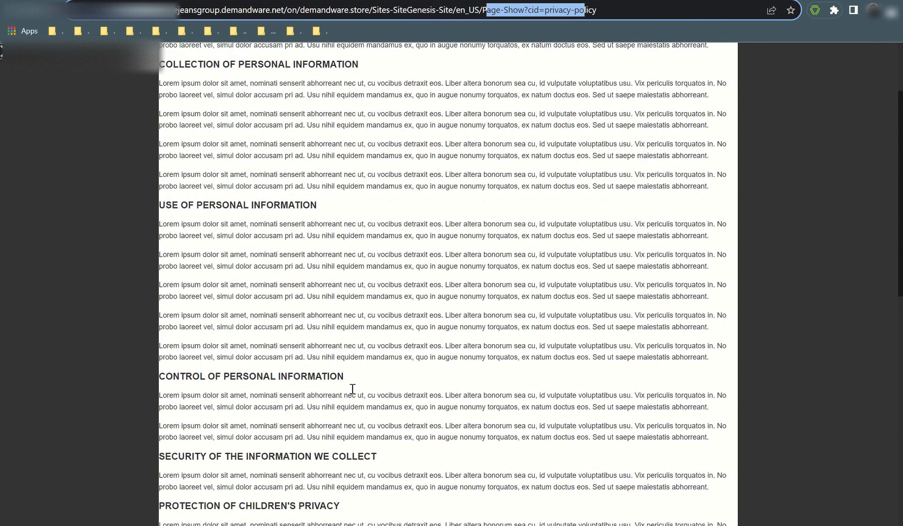
pyautogui.scroll(-6, 352, 388)
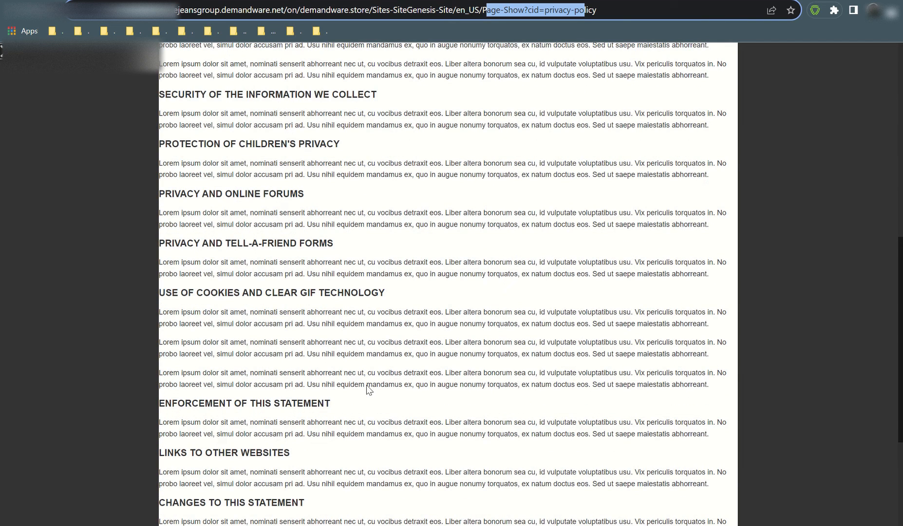
pyautogui.scroll(1, 287, 258)
pyautogui.scroll(2, 290, 253)
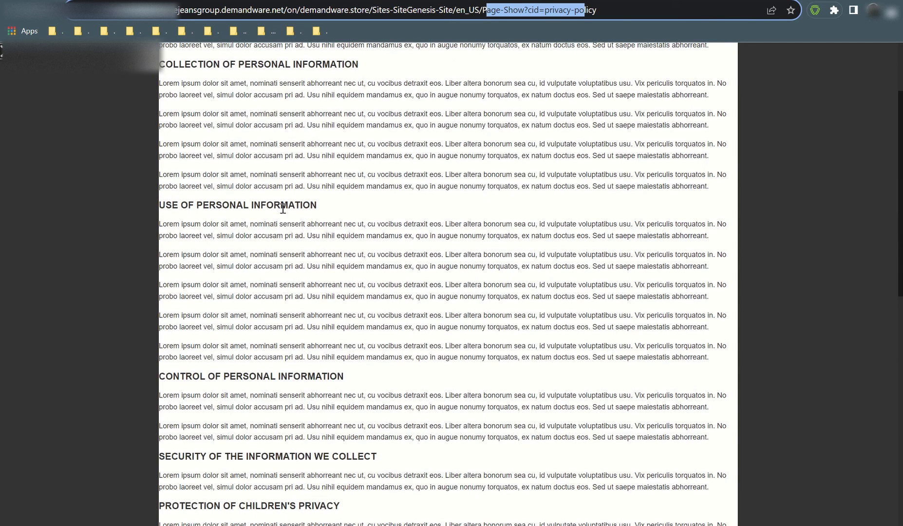
# Step: Return from the storefront Privacy Policy page to the privacy-policy asset and examine its Custom CSS File attribute
pyautogui.moveTo(310, 206); pyautogui.dragTo(306, 233)
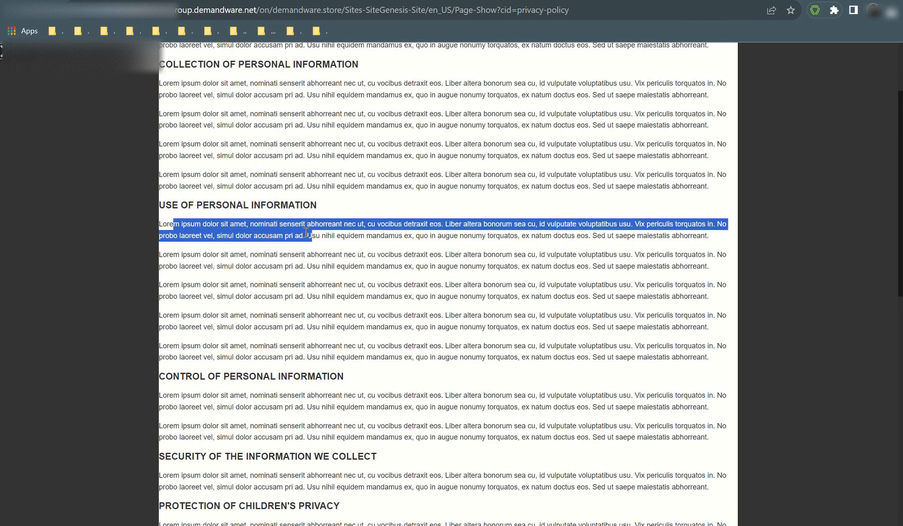
pyautogui.hotkey('ctrl', 'Tab')
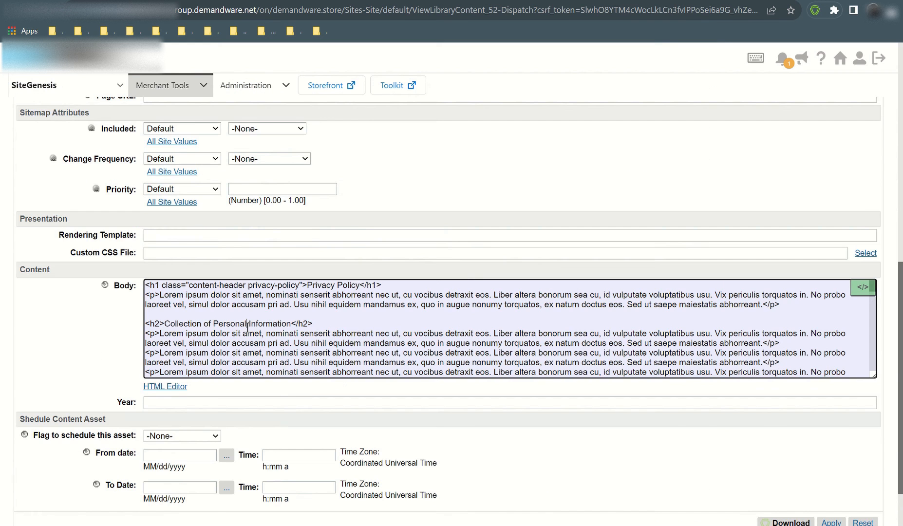
pyautogui.scroll(4, 247, 327)
pyautogui.scroll(-3, 248, 327)
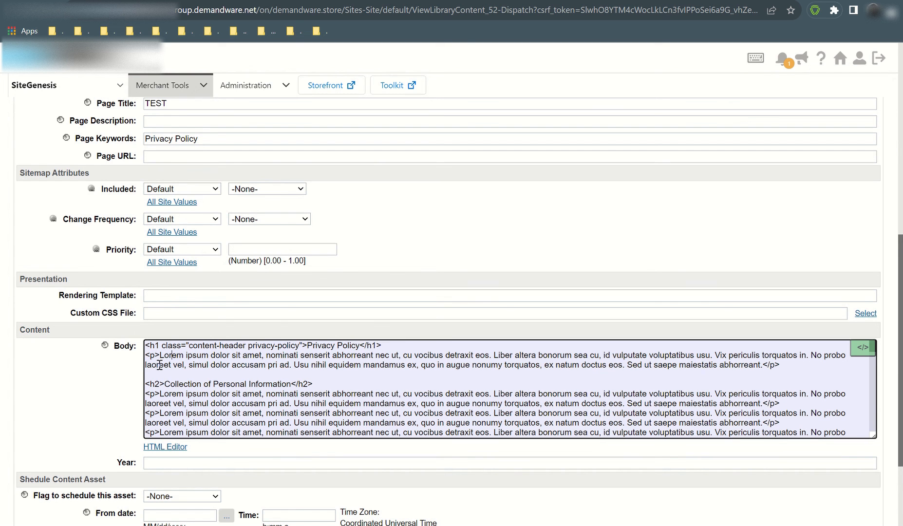
pyautogui.moveTo(73, 313); pyautogui.dragTo(137, 312)
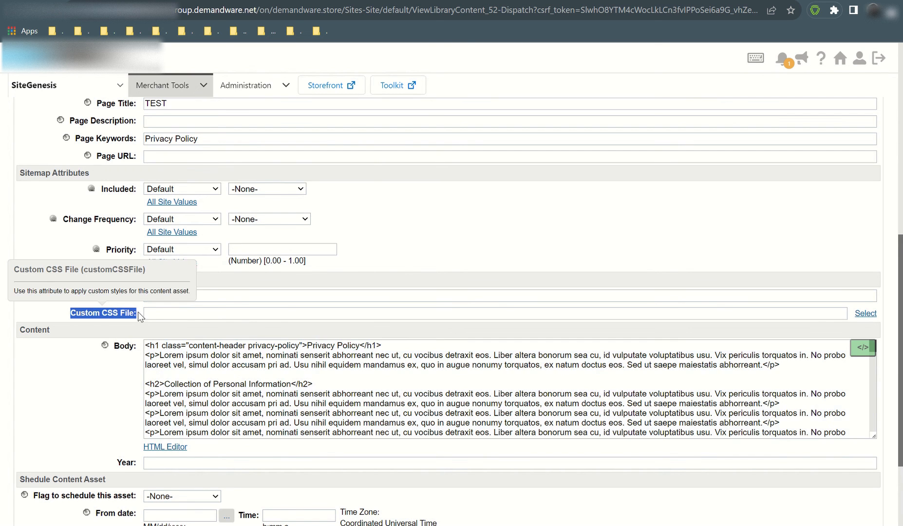
# Step: Examine the h1 heading, first paragraph and Collection of Personal Information h2 markup in the asset's Body field
pyautogui.click(201, 372)
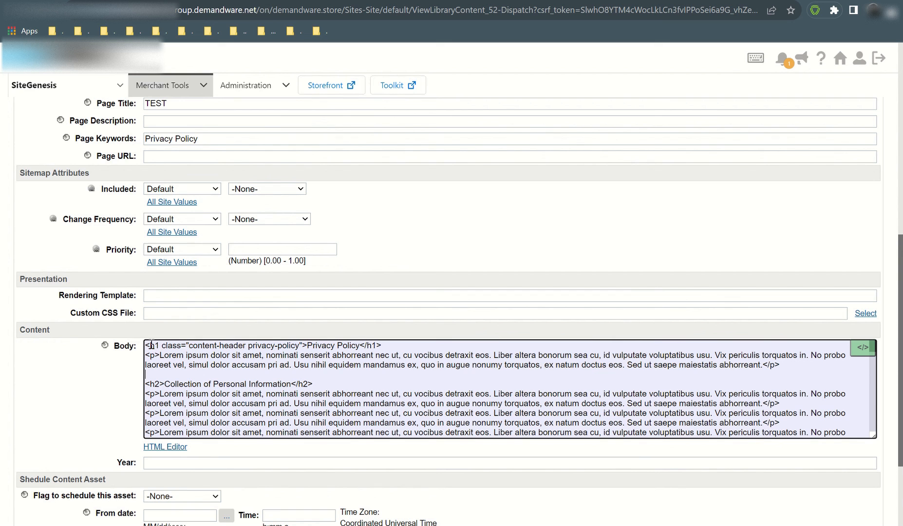
pyautogui.moveTo(151, 346); pyautogui.dragTo(368, 345)
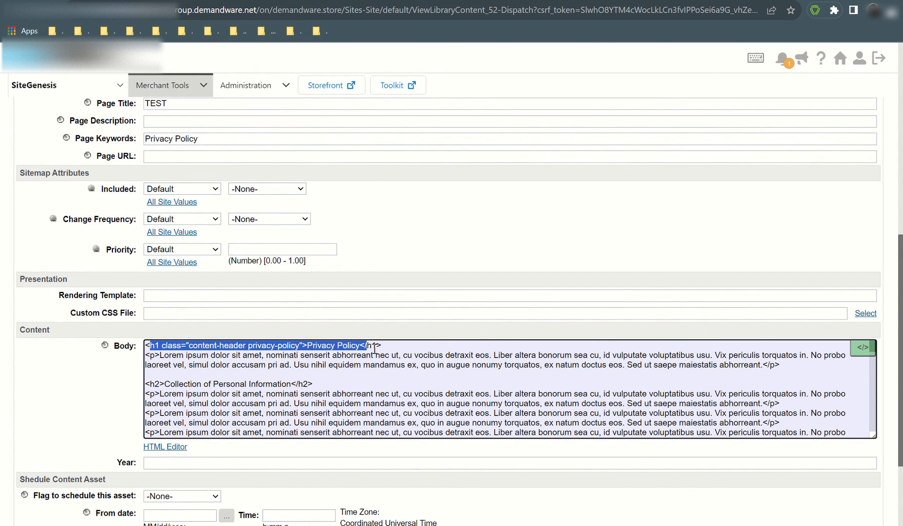
pyautogui.click(163, 360)
pyautogui.moveTo(155, 394); pyautogui.dragTo(259, 386)
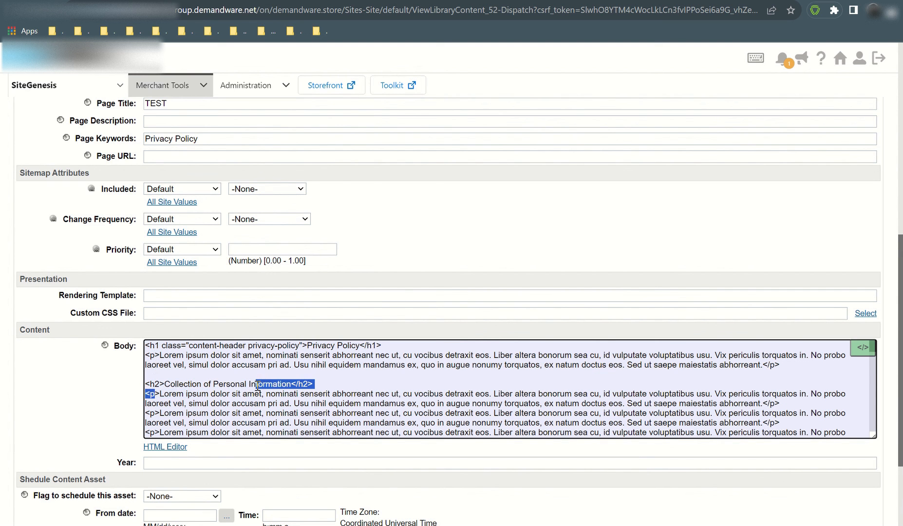
pyautogui.click(212, 358)
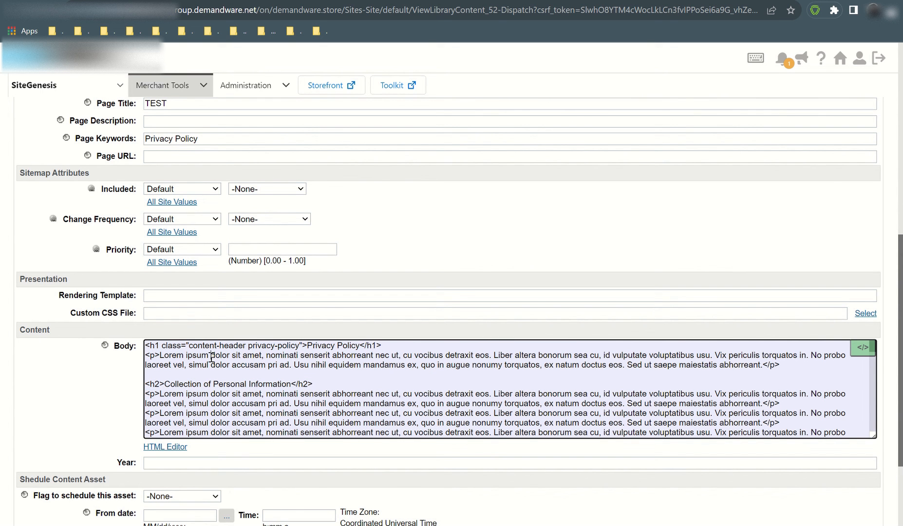
pyautogui.moveTo(383, 347); pyautogui.dragTo(237, 363)
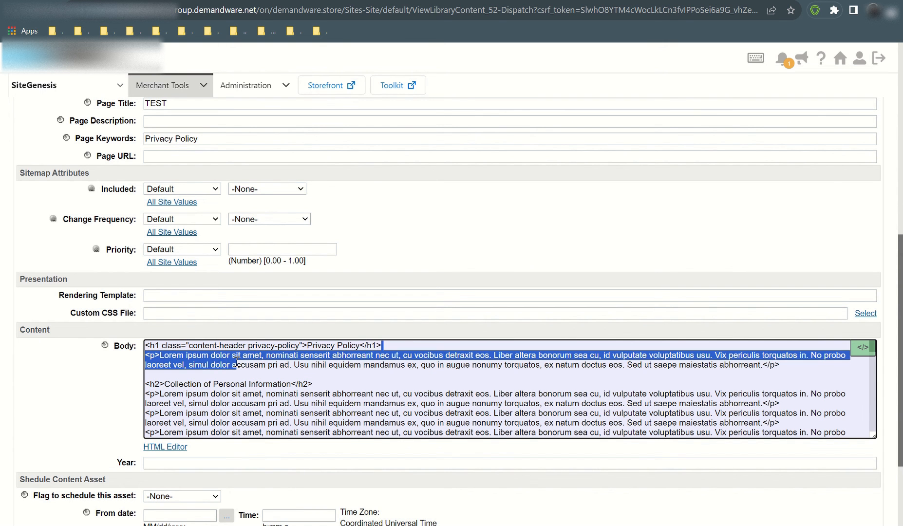
pyautogui.click(176, 384)
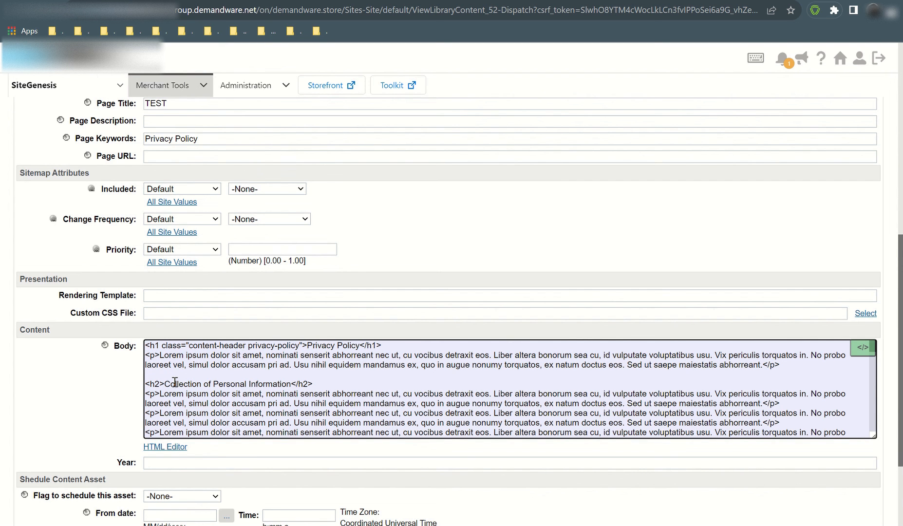
# Step: Open the file browser for the Custom CSS File attribute, inspect the Library-Sites-SiteGenesisSharedLibrary directory entry, and close the browser
pyautogui.click(159, 314)
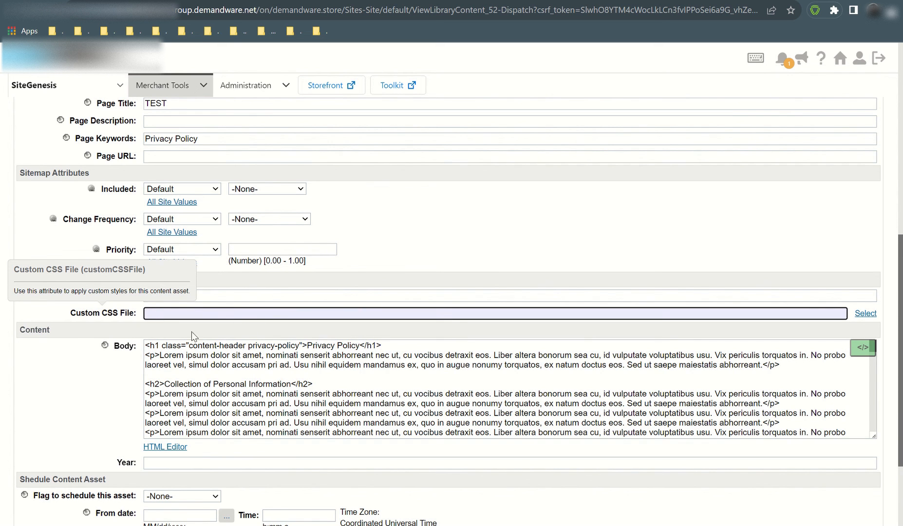
pyautogui.moveTo(177, 355); pyautogui.dragTo(196, 414)
pyautogui.click(105, 412)
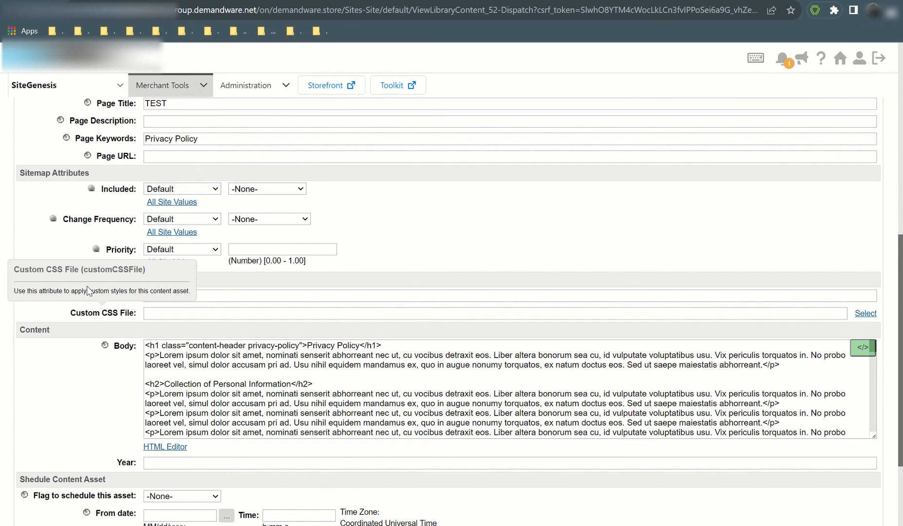
pyautogui.click(866, 314)
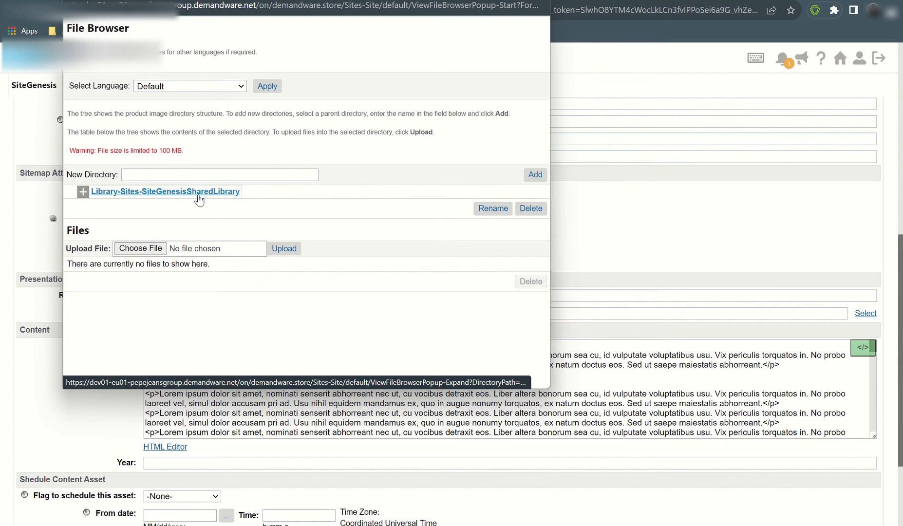
pyautogui.moveTo(105, 6); pyautogui.dragTo(221, 64)
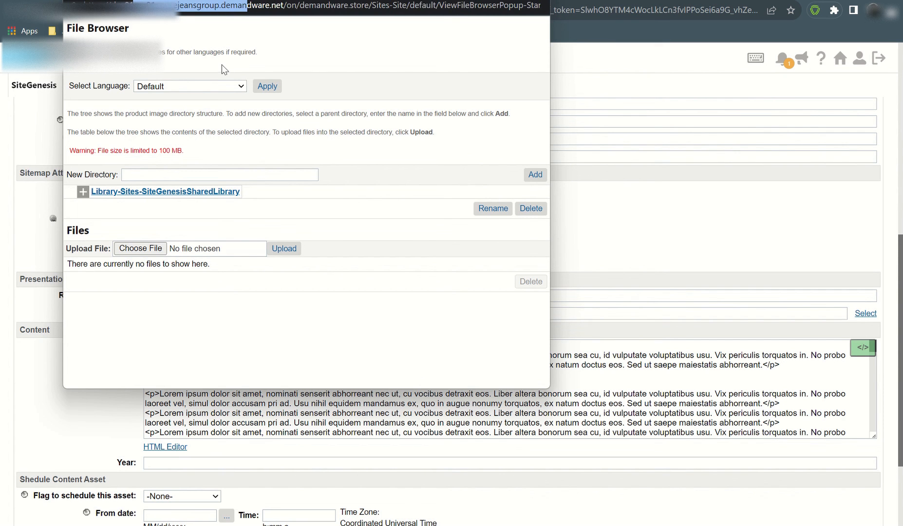
pyautogui.click(392, 55)
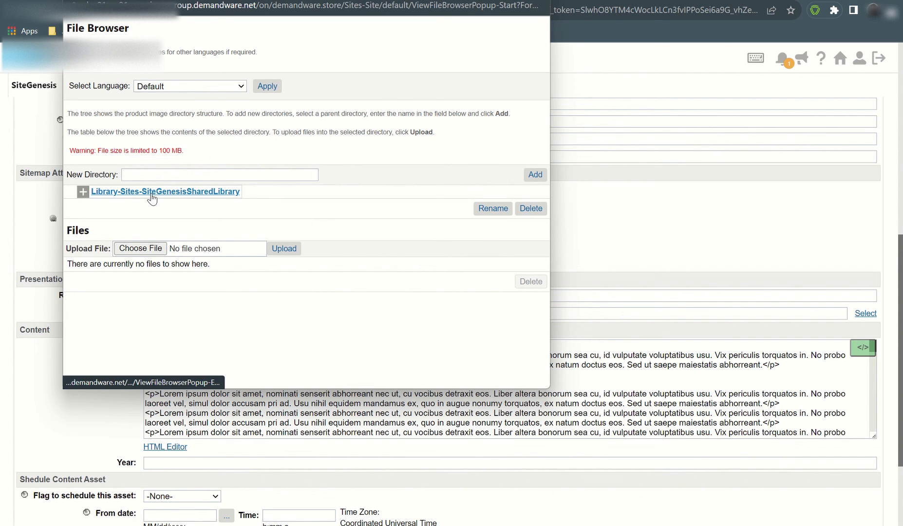
pyautogui.click(537, 0)
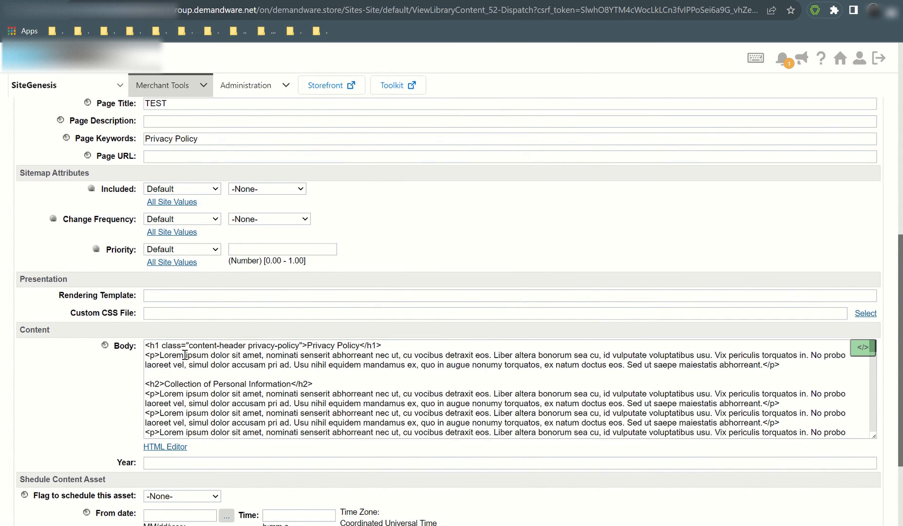
# Step: Review the privacy-policy asset's Body, Custom CSS File, scheduling, SEO and standard attributes
pyautogui.moveTo(184, 354); pyautogui.dragTo(195, 379)
pyautogui.click(44, 376)
pyautogui.moveTo(69, 316); pyautogui.dragTo(133, 312)
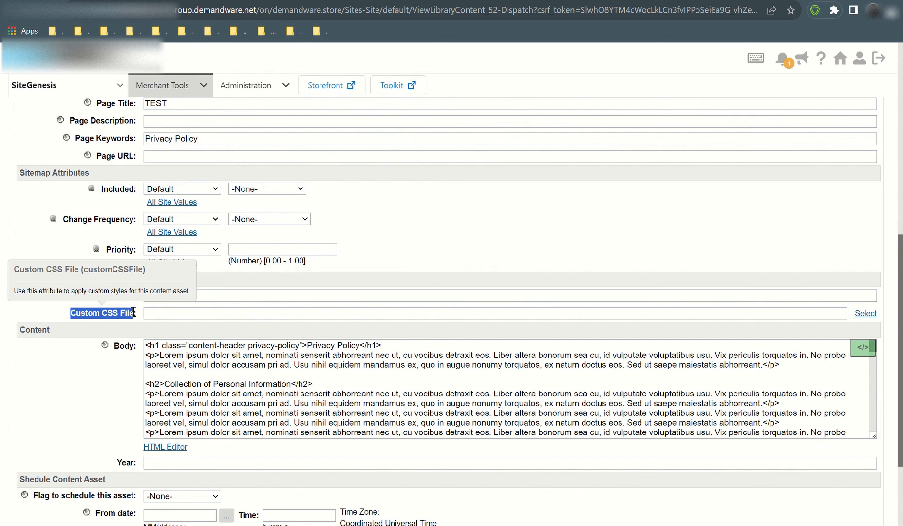
pyautogui.click(70, 373)
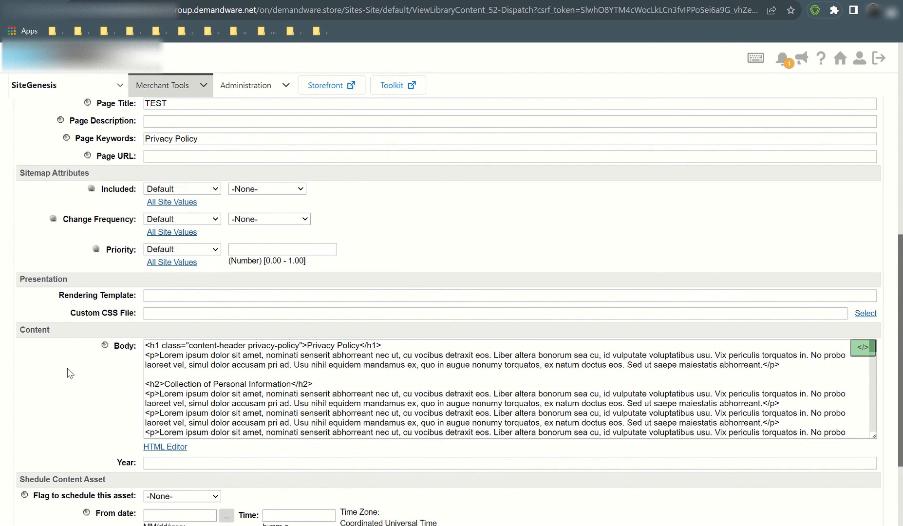
pyautogui.scroll(-3, 70, 374)
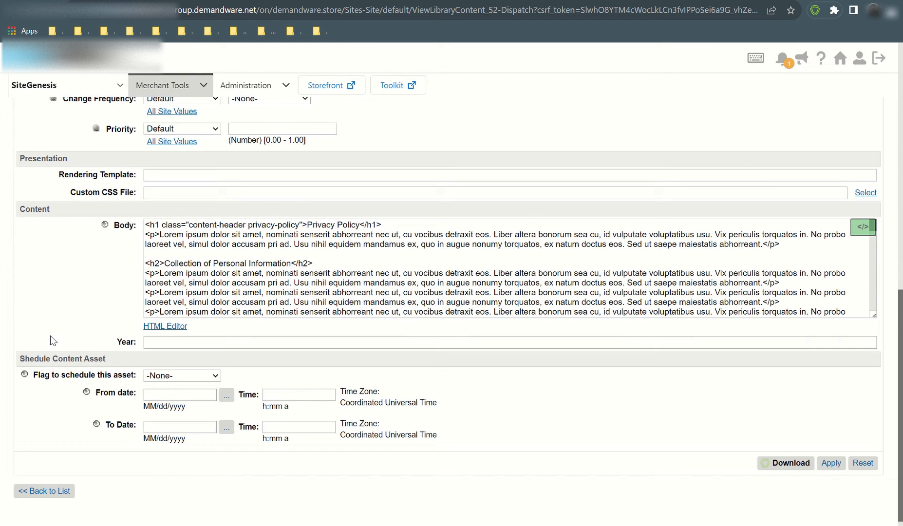
pyautogui.scroll(3, 116, 343)
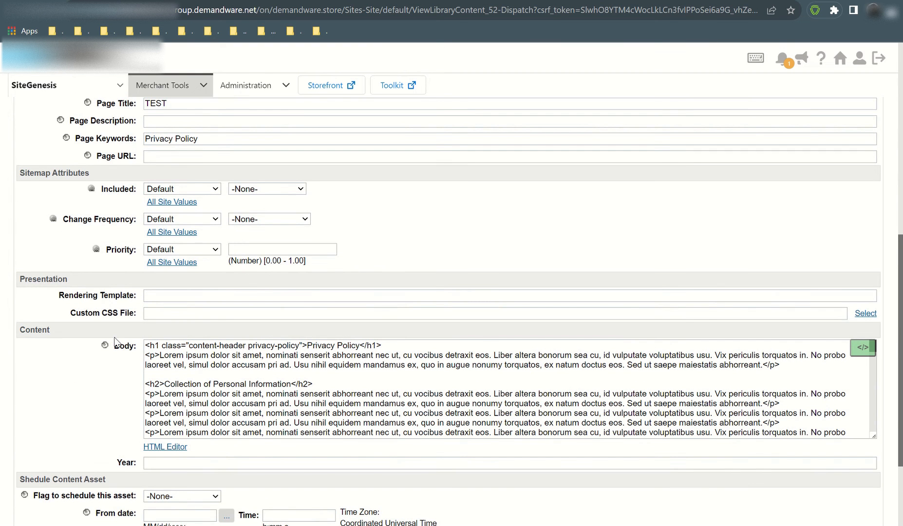
pyautogui.scroll(3, 116, 344)
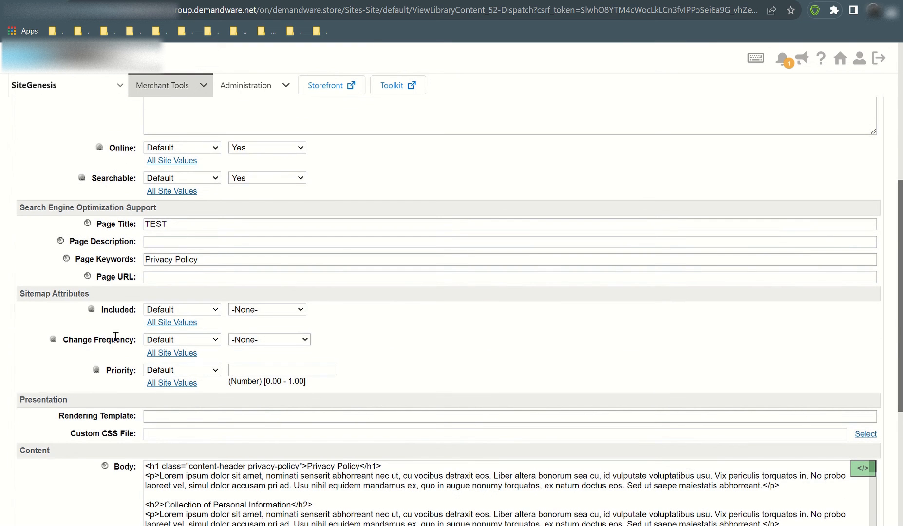
pyautogui.scroll(3, 267, 257)
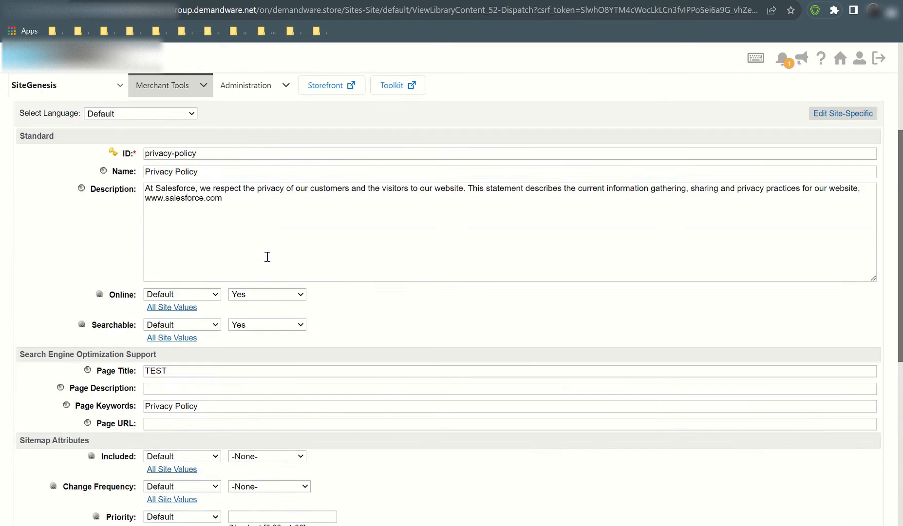
# Step: Switch to the attribute definitions page of the Content system object type and examine its heading and attribute list
pyautogui.scroll(2, 267, 256)
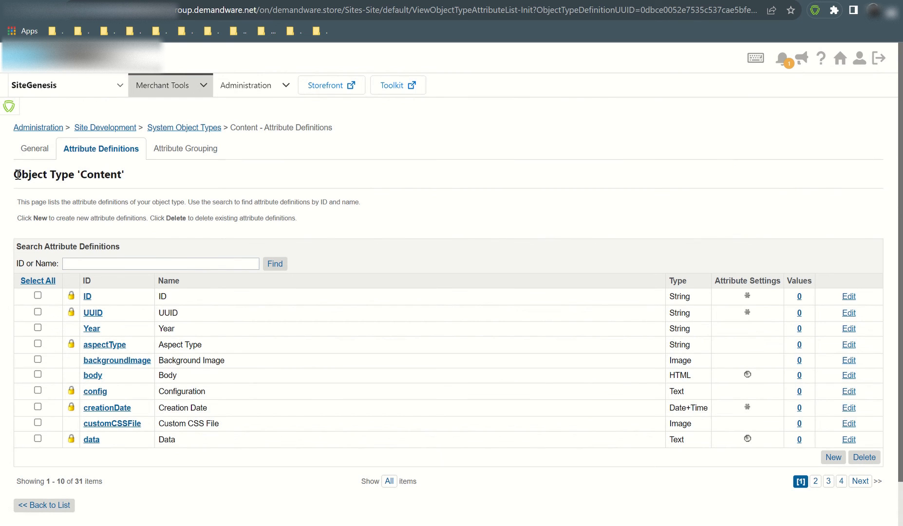
pyautogui.moveTo(18, 174); pyautogui.dragTo(220, 178)
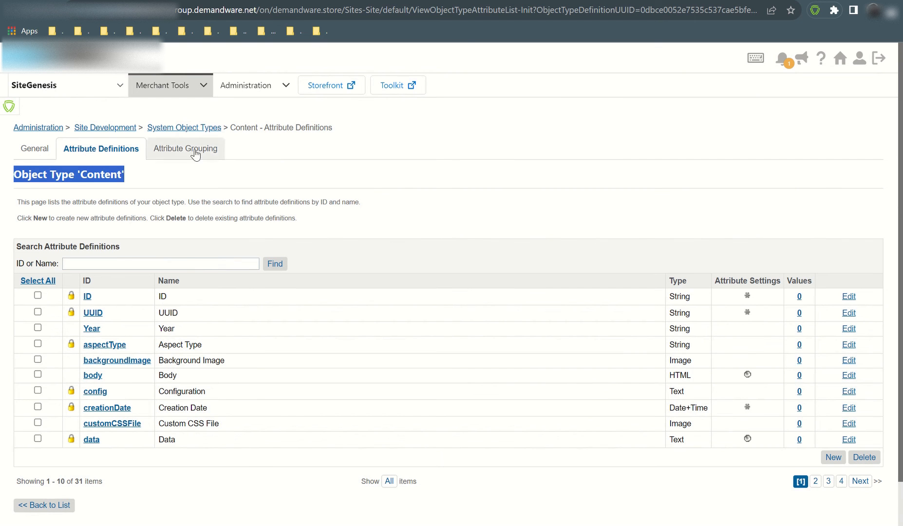
pyautogui.click(108, 188)
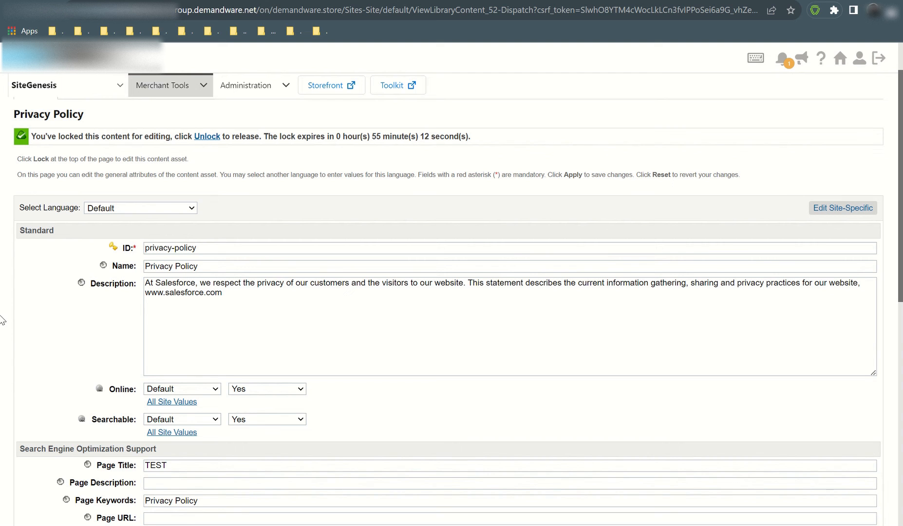
# Step: Go to the content Import & Export page in Merchant Tools and open the content images library selection
pyautogui.click(204, 89)
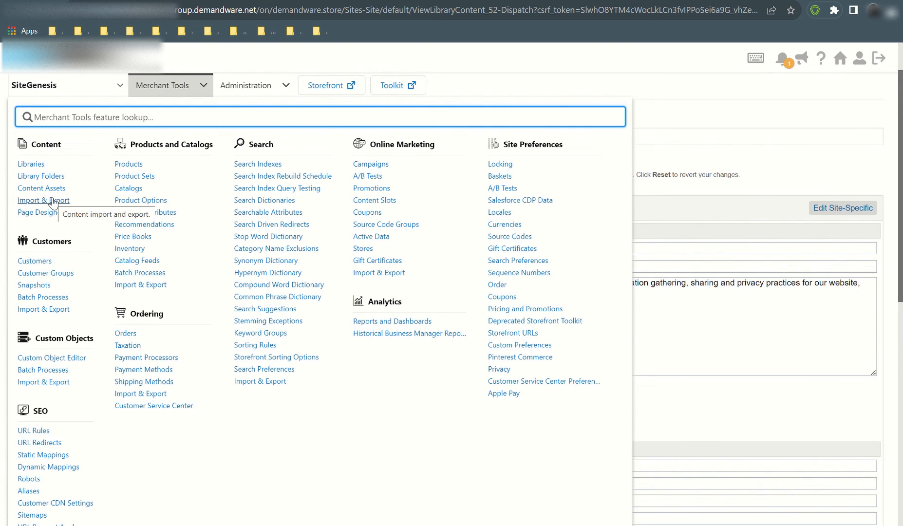
pyautogui.click(656, 129)
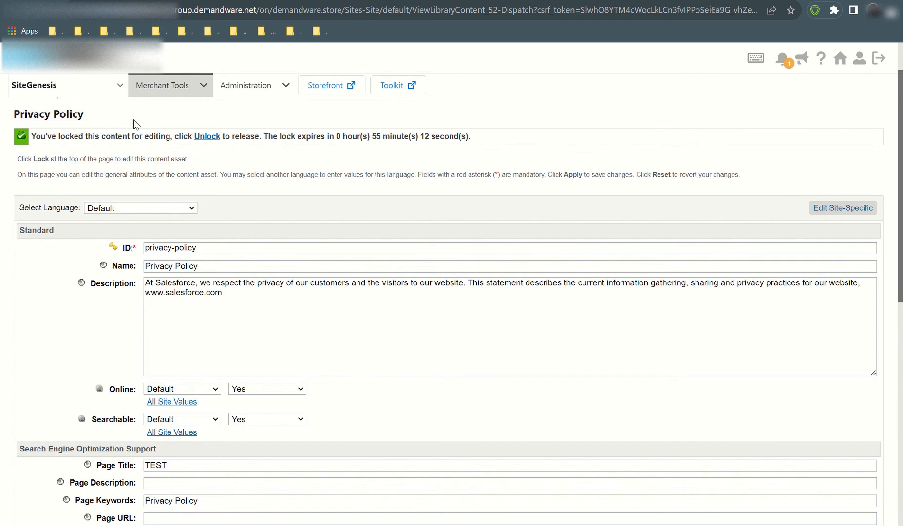
pyautogui.click(203, 87)
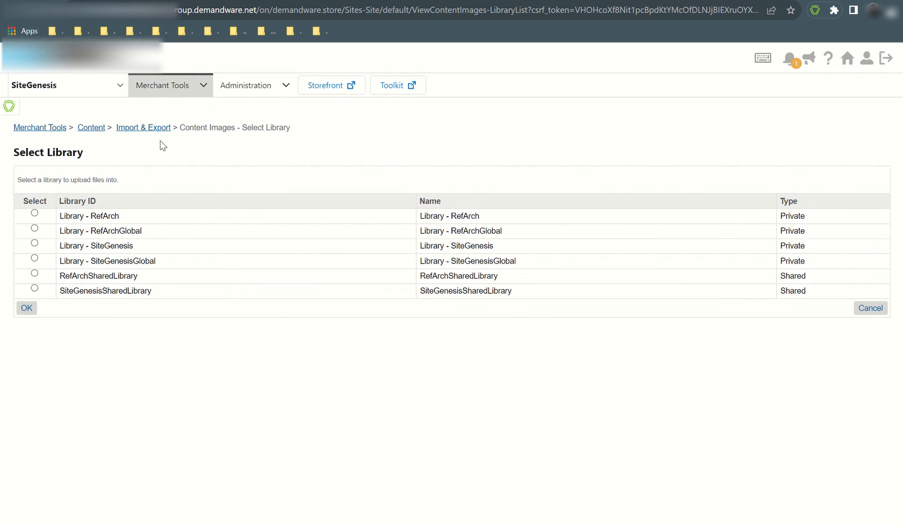
pyautogui.click(193, 94)
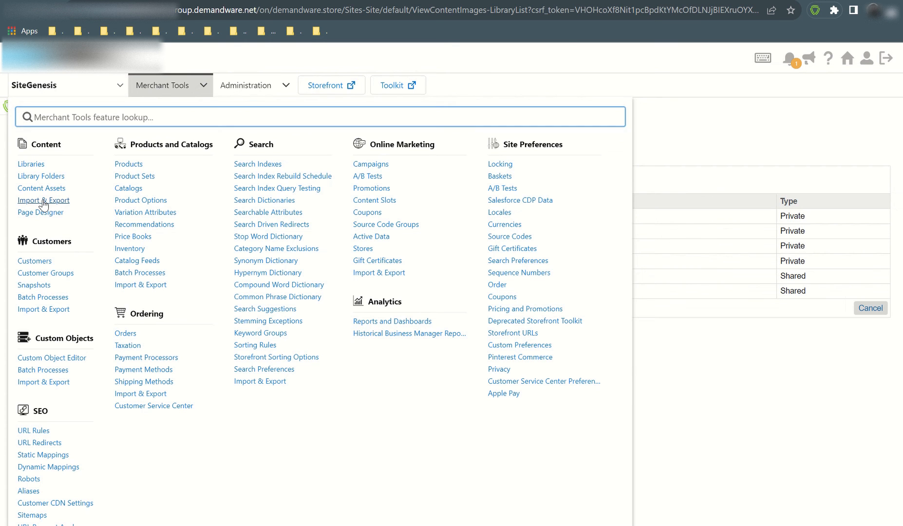
pyautogui.click(40, 200)
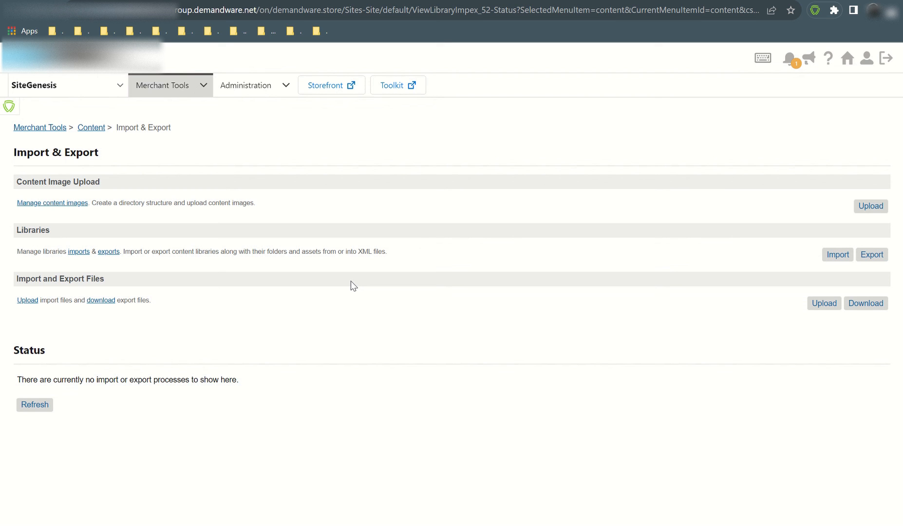
pyautogui.click(42, 209)
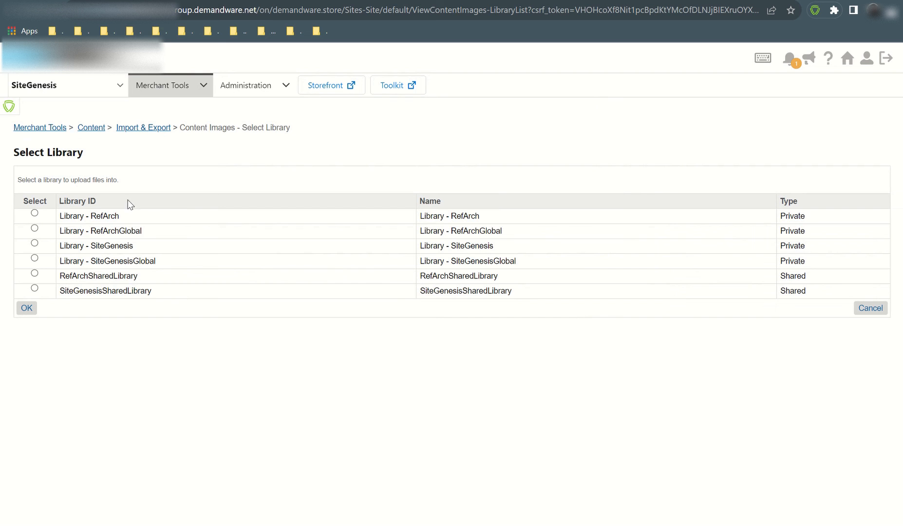
# Step: Examine the library IDs and their private or shared types in the content images library list
pyautogui.moveTo(63, 213); pyautogui.dragTo(111, 288)
pyautogui.click(161, 291)
pyautogui.moveTo(779, 215); pyautogui.dragTo(802, 290)
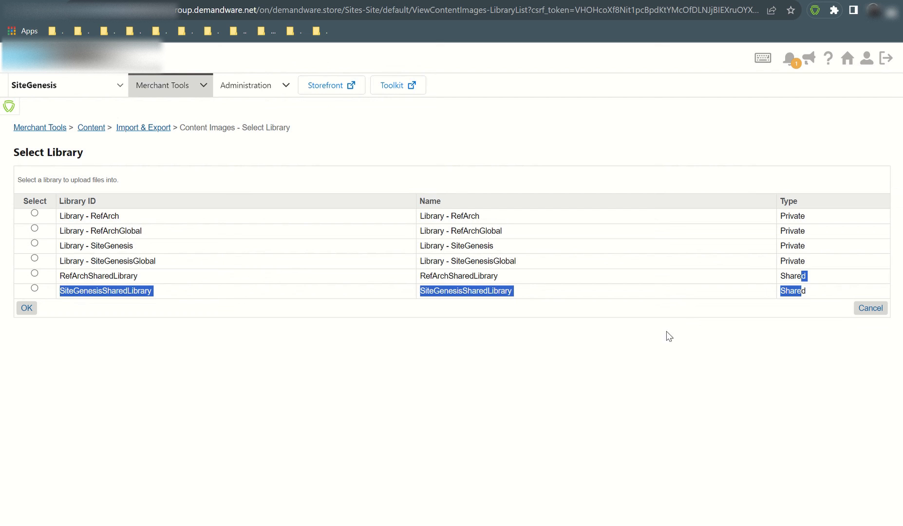
pyautogui.click(406, 409)
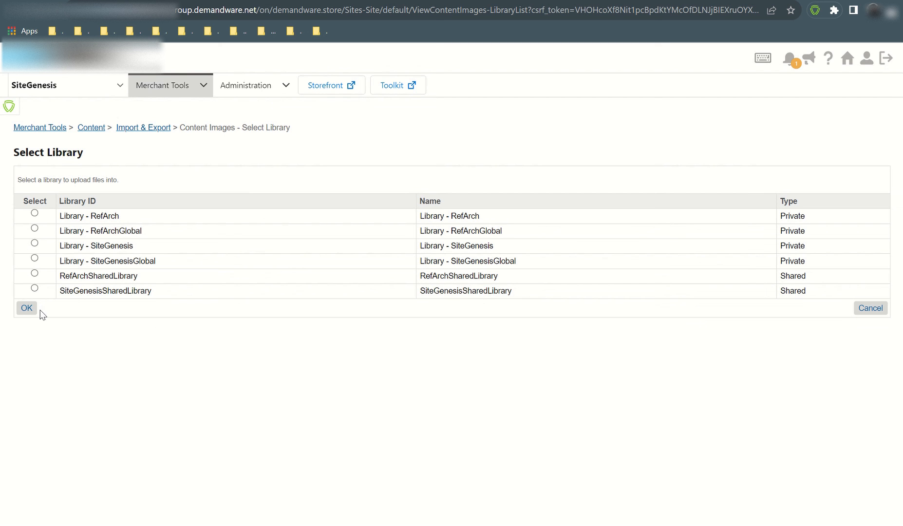
# Step: Select SiteGenesisSharedLibrary and open its Content Image page to view the directories and file upload section
pyautogui.click(35, 289)
pyautogui.click(22, 309)
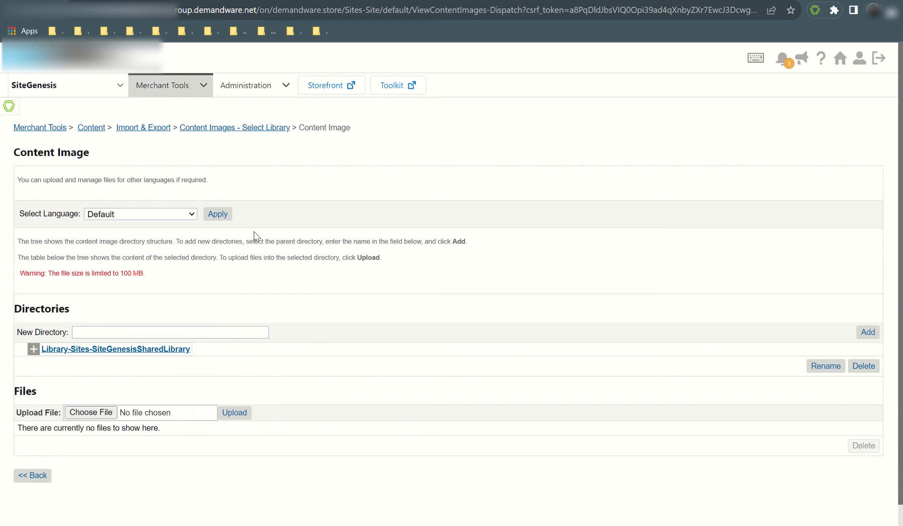
pyautogui.scroll(-1, 254, 229)
pyautogui.scroll(1, 104, 249)
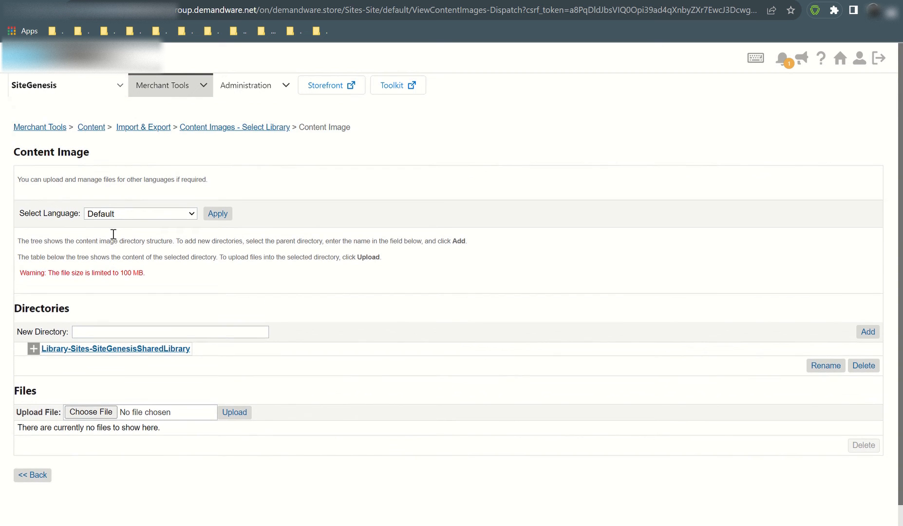
# Step: Expand the SiteGenesisSharedLibrary root directory and select its css directory to view the files it holds
pyautogui.scroll(-1, 59, 312)
pyautogui.click(33, 296)
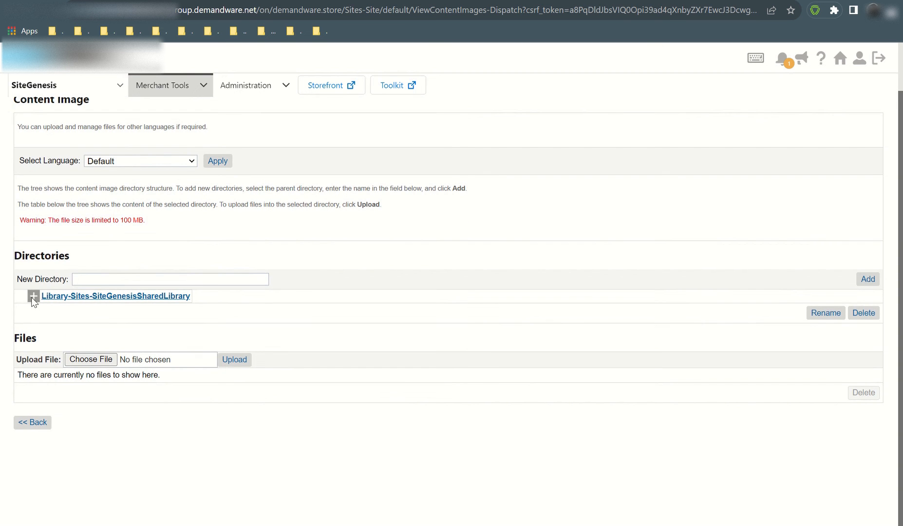
pyautogui.scroll(-2, 292, 276)
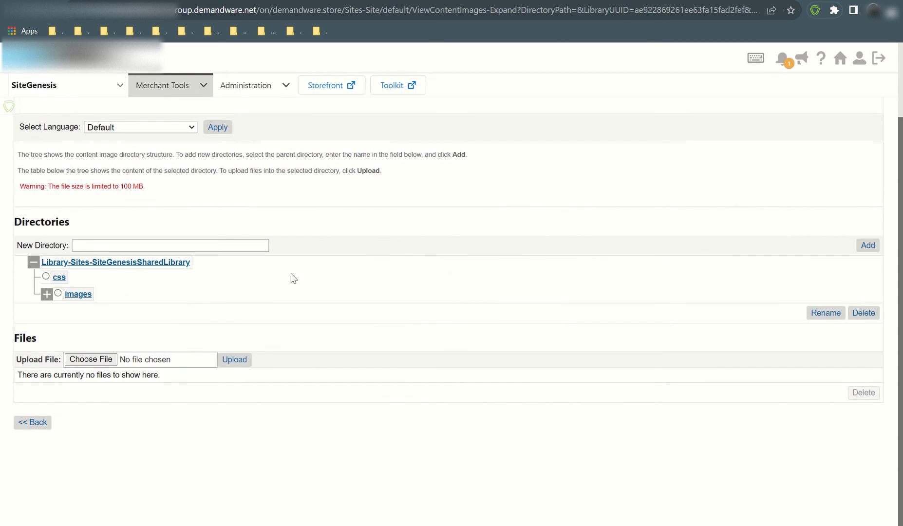
pyautogui.click(46, 276)
pyautogui.scroll(-3, 54, 285)
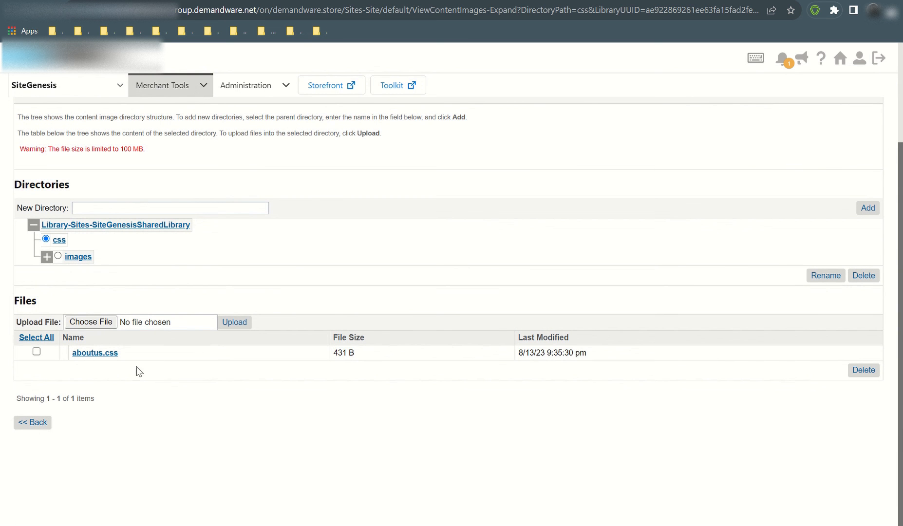
# Step: Try to open the aboutus.css file from the css directory's file list
pyautogui.click(100, 355)
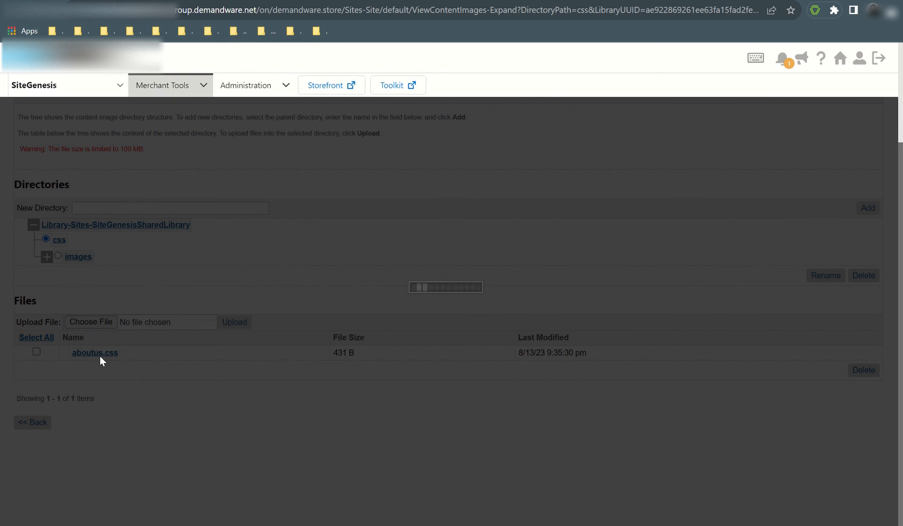
pyautogui.scroll(3, 214, 335)
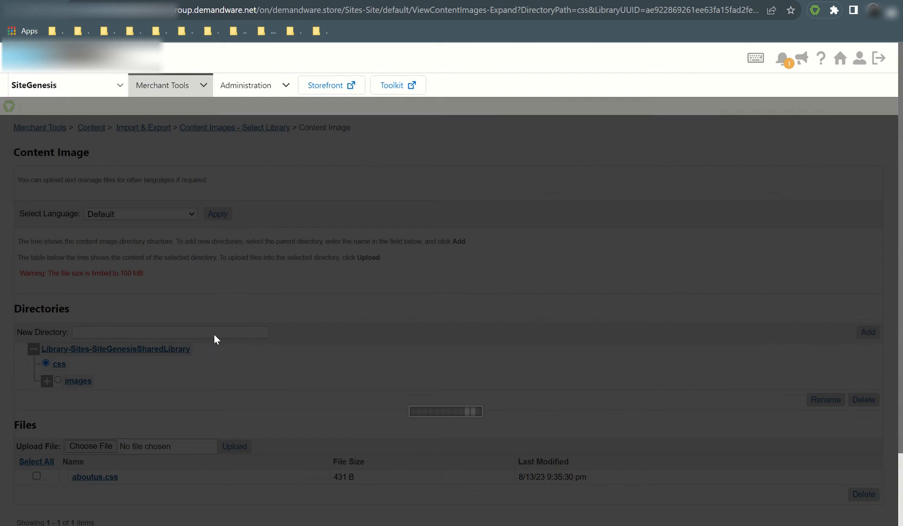
pyautogui.scroll(-3, 230, 329)
pyautogui.scroll(3, 230, 328)
pyautogui.scroll(-3, 230, 329)
pyautogui.scroll(2, 230, 329)
pyautogui.scroll(-2, 229, 333)
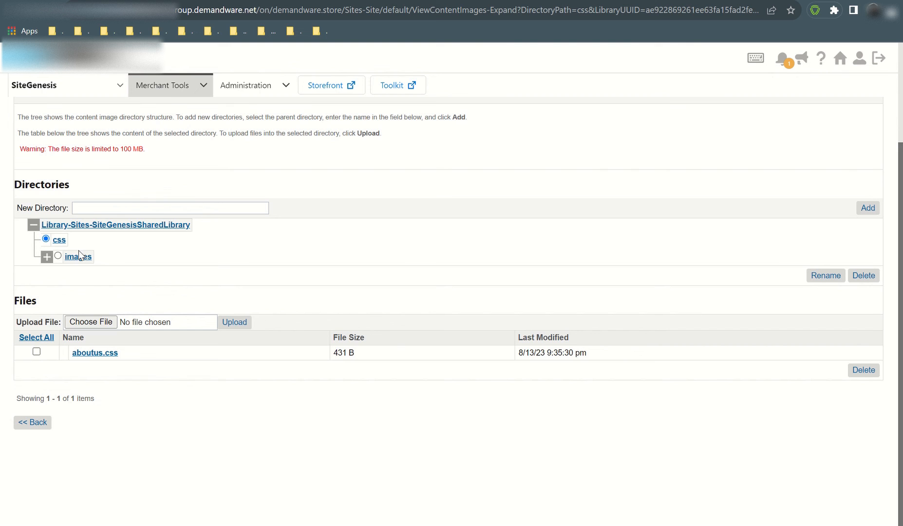
# Step: Check the link options of aboutus.css, dismiss them and highlight the file name
pyautogui.rightClick(113, 355)
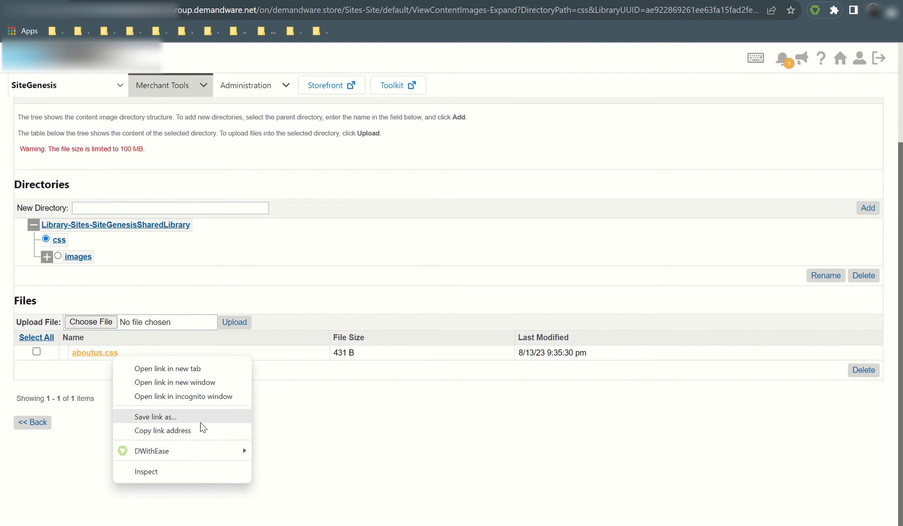
pyautogui.click(391, 285)
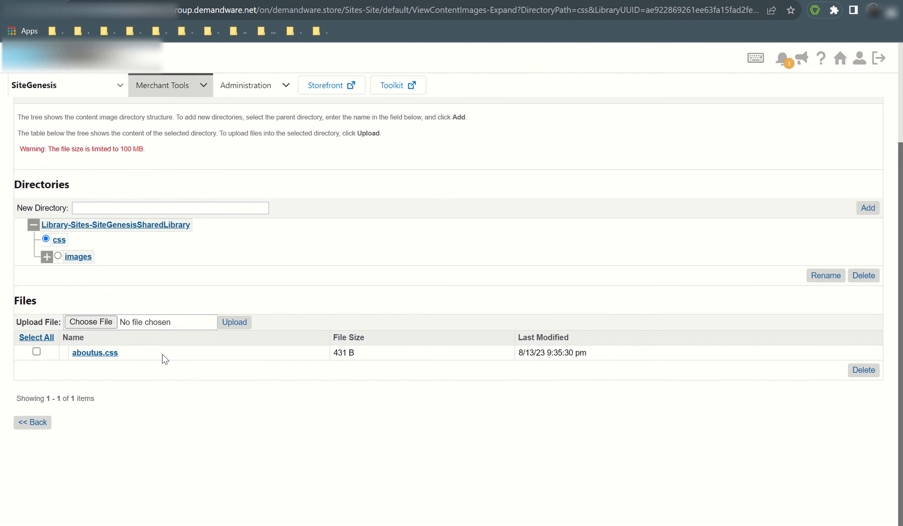
pyautogui.moveTo(131, 356); pyautogui.dragTo(73, 361)
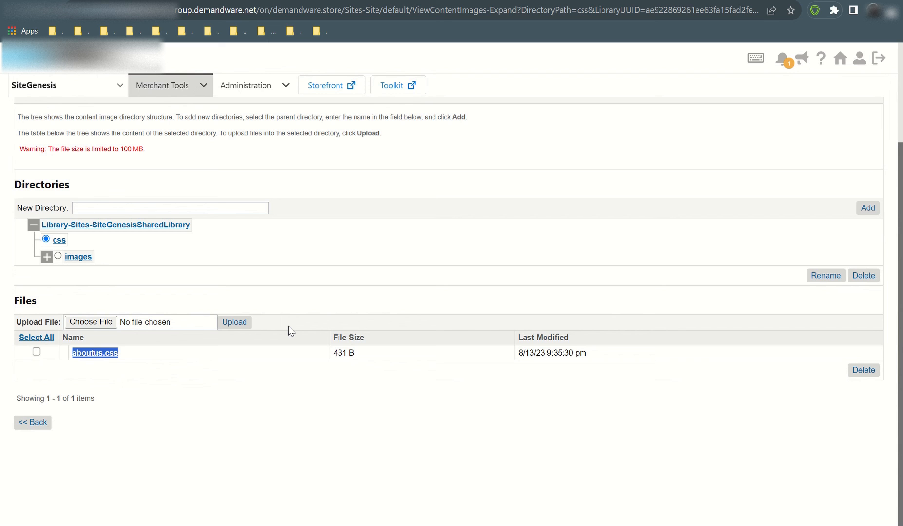
pyautogui.click(210, 245)
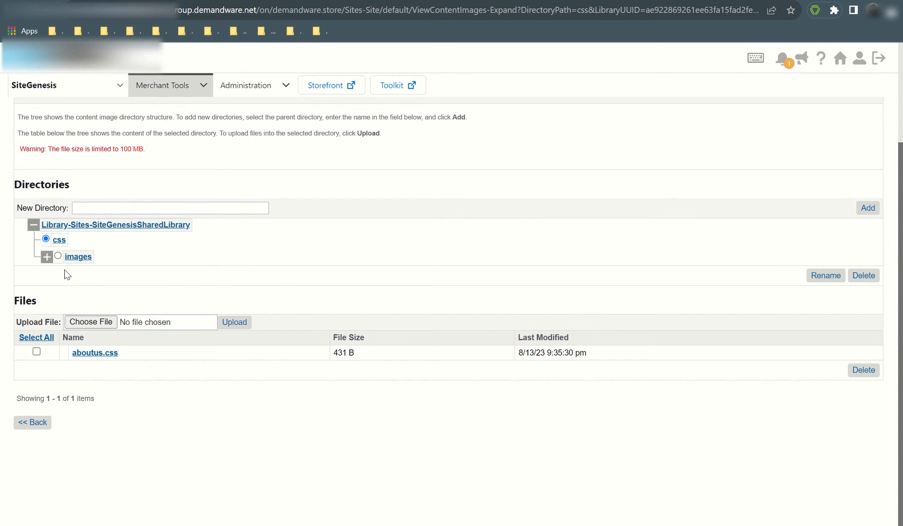
# Step: Expand the images directory and open its Cart subdirectory to view the files stored there
pyautogui.click(47, 259)
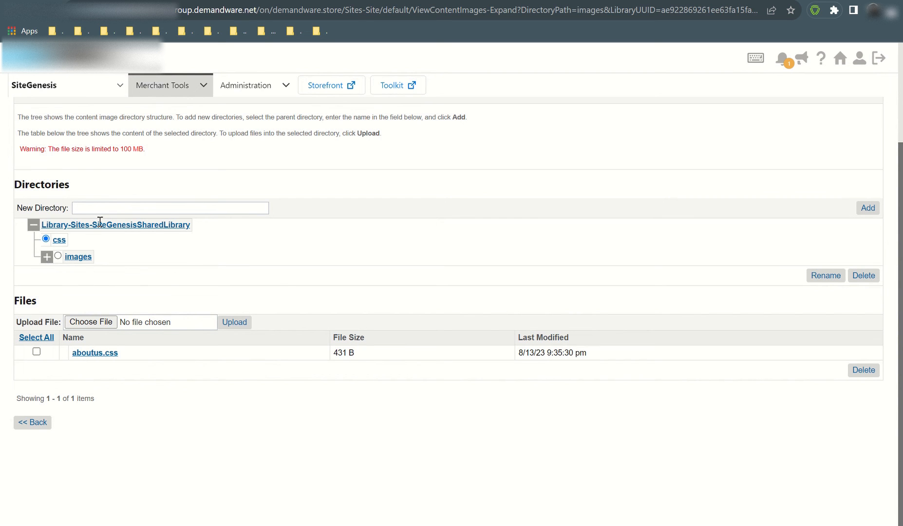
pyautogui.scroll(-4, 102, 321)
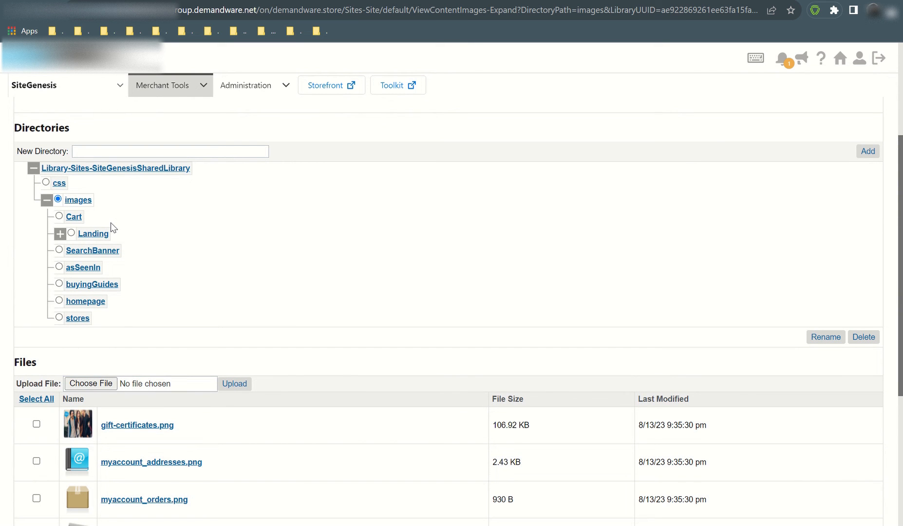
pyautogui.click(76, 218)
pyautogui.scroll(-5, 216, 296)
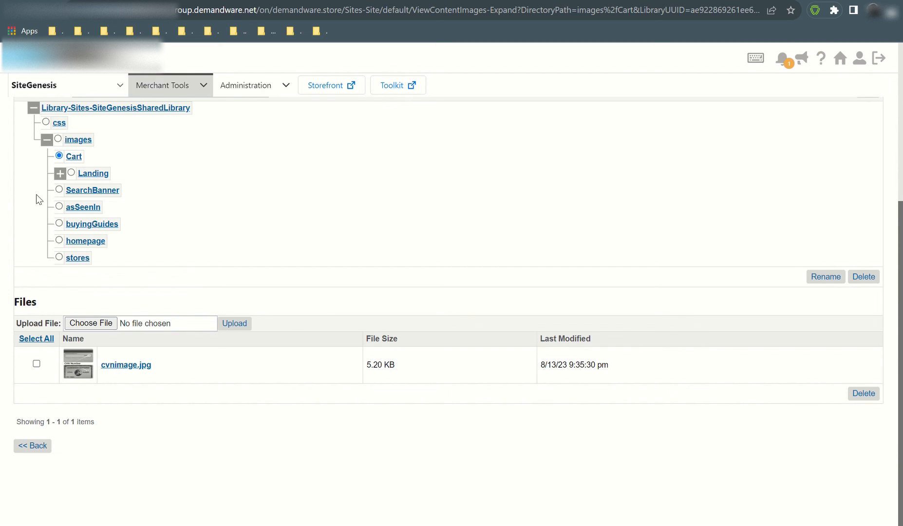
# Step: Open the homepage directory under images and examine its list of image files
pyautogui.click(79, 242)
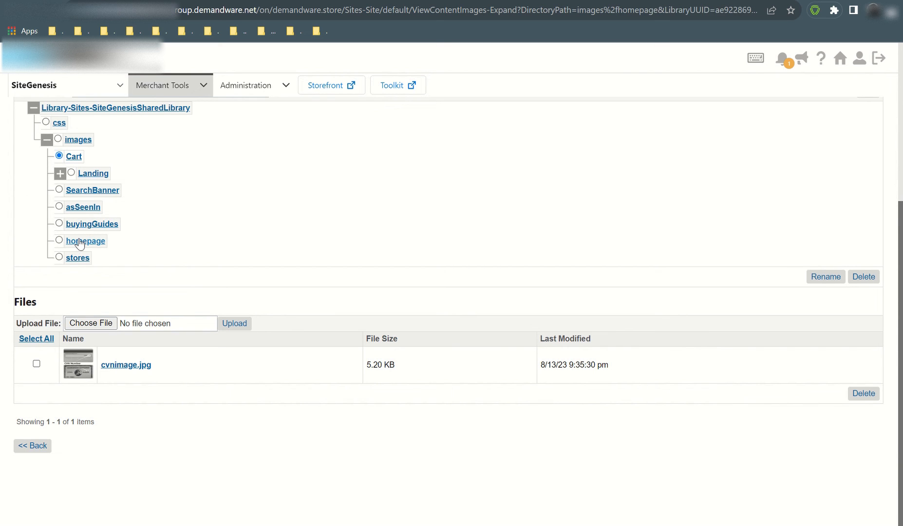
pyautogui.scroll(-8, 184, 258)
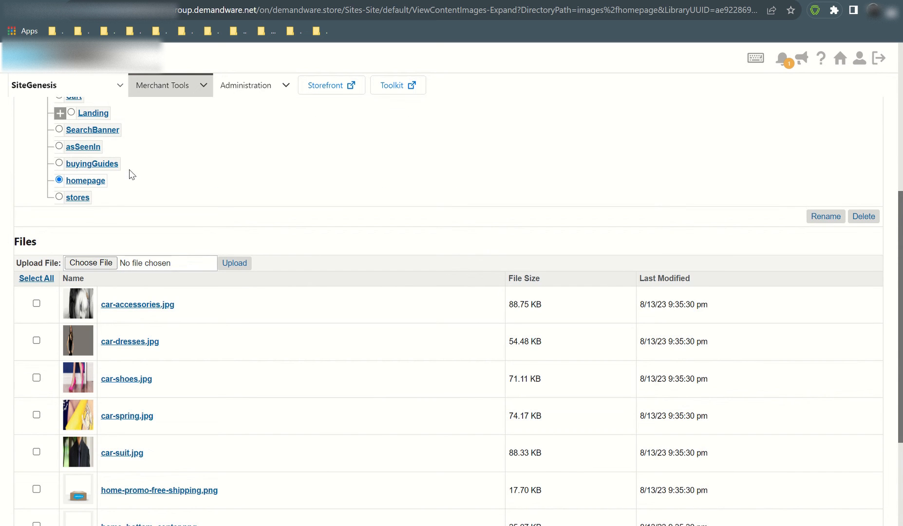
pyautogui.scroll(-2, 176, 291)
pyautogui.scroll(1, 155, 219)
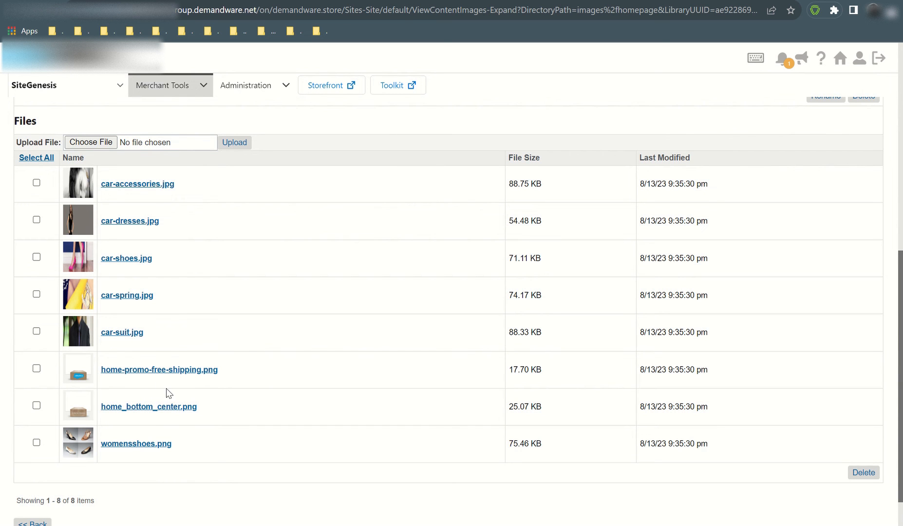
pyautogui.scroll(4, 152, 452)
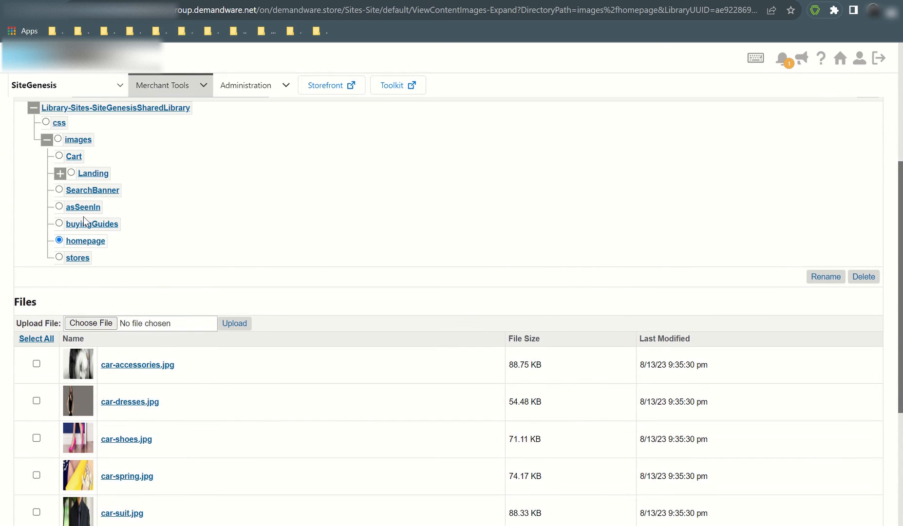
# Step: Expand the Landing directory and examine the image files in its test products subdirectory
pyautogui.click(95, 174)
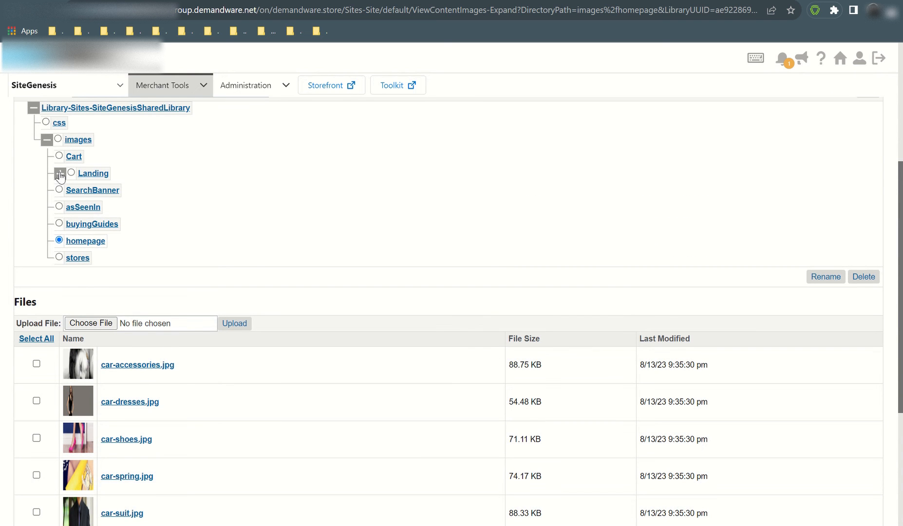
pyautogui.scroll(-3, 135, 261)
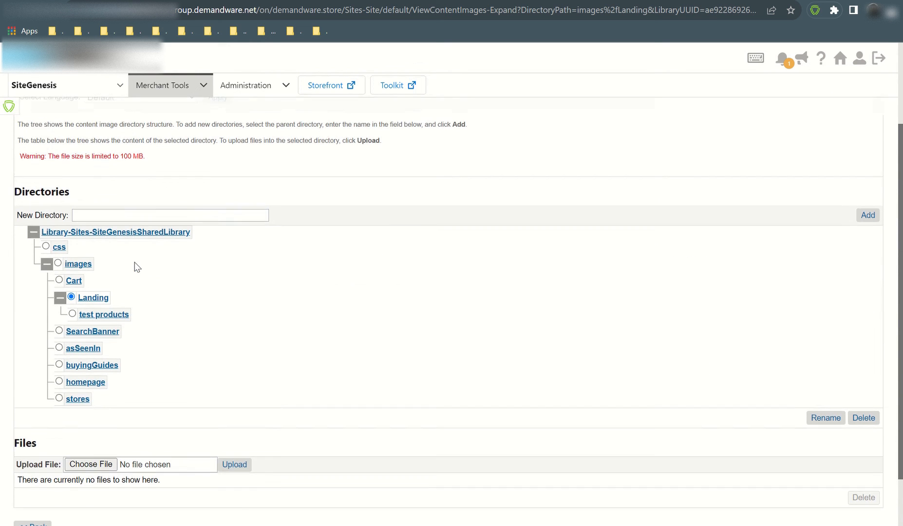
pyautogui.scroll(-3, 104, 301)
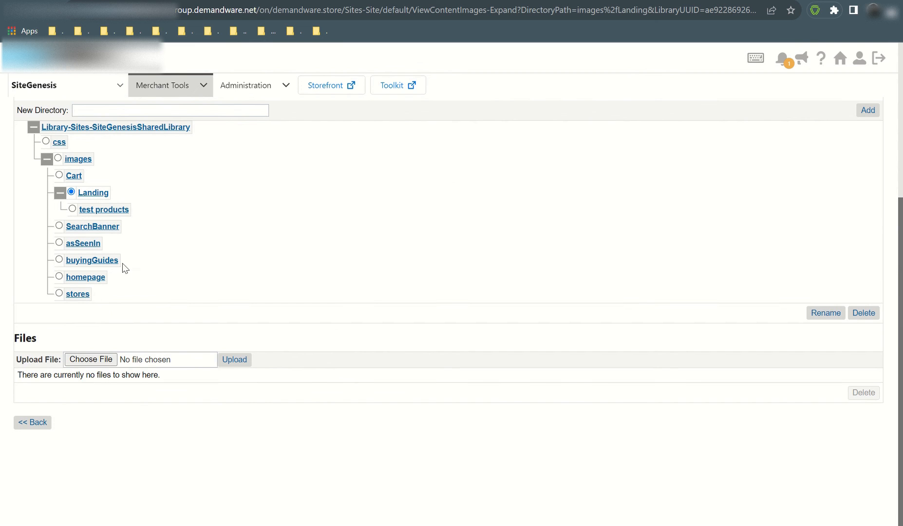
pyautogui.click(116, 210)
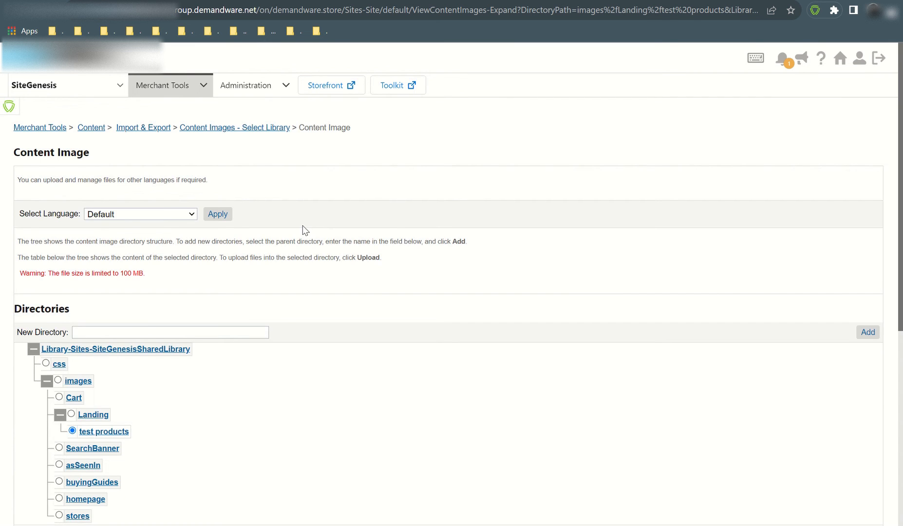
pyautogui.scroll(-8, 302, 231)
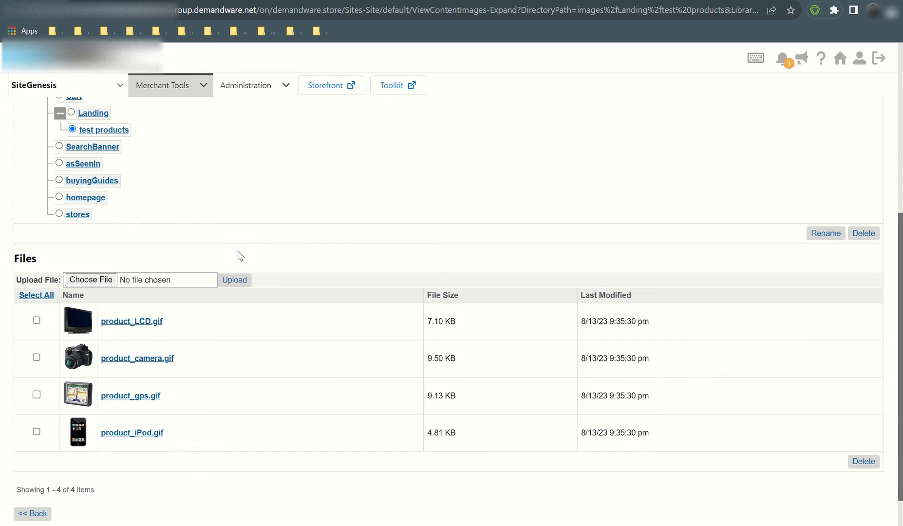
pyautogui.scroll(4, 240, 258)
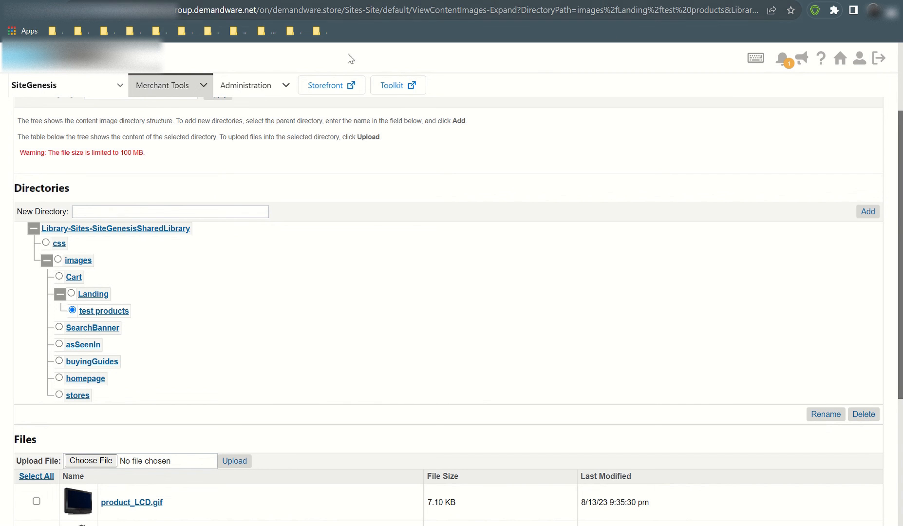
# Step: Open the Page Designer pages list in Merchant Tools and switch to the SiteGenesis storefront home page
pyautogui.click(204, 89)
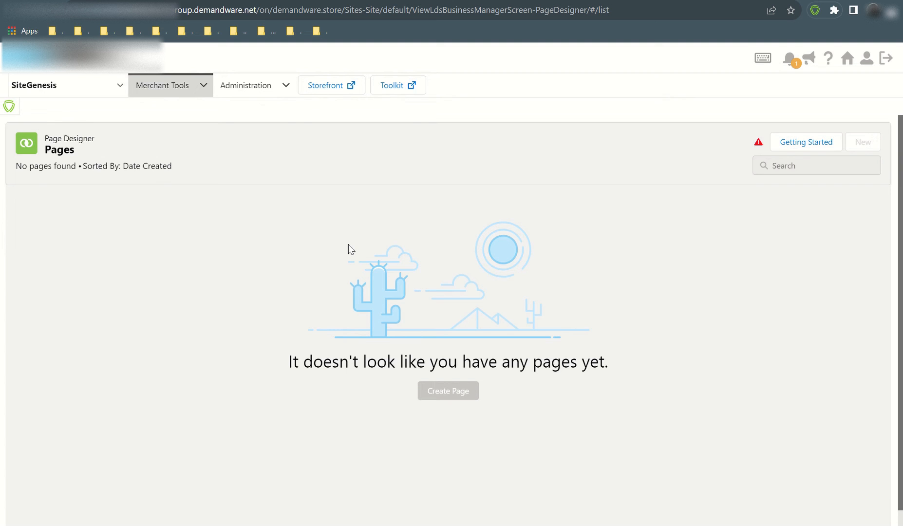
pyautogui.click(329, 88)
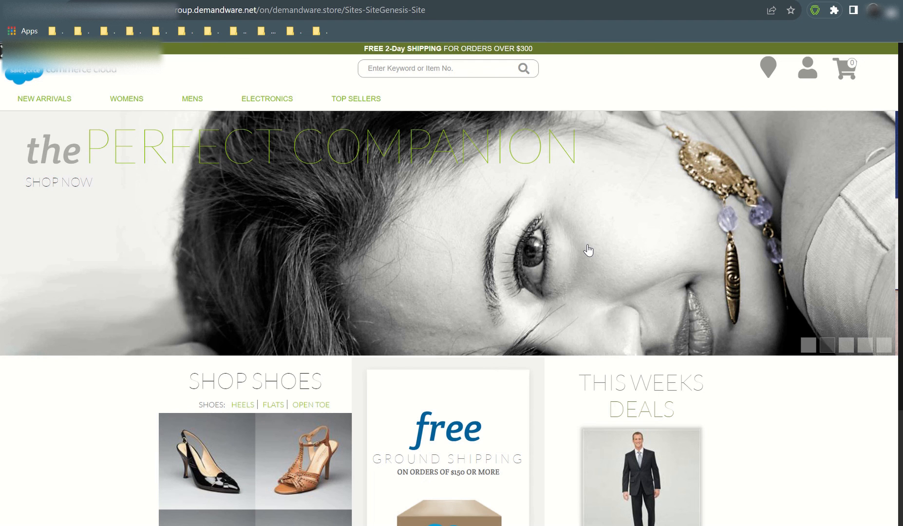
# Step: Examine the storefront home page's carousel banners, shoe and free-shipping promotions, weekly deals and footer links
pyautogui.scroll(-4, 587, 250)
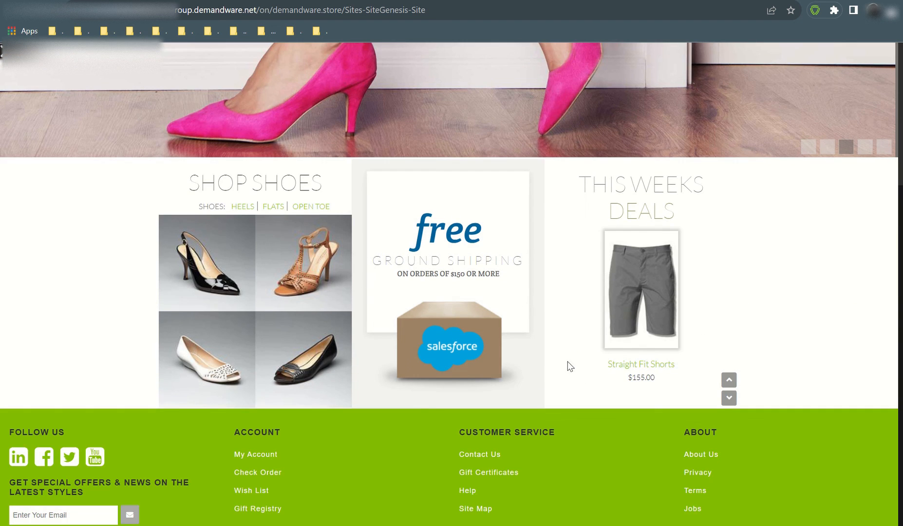
pyautogui.scroll(4, 566, 362)
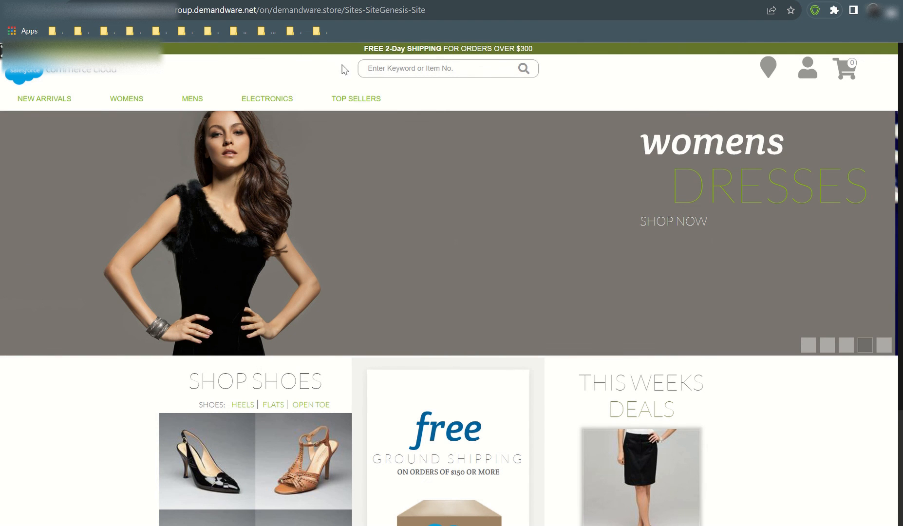
pyautogui.scroll(-4, 414, 326)
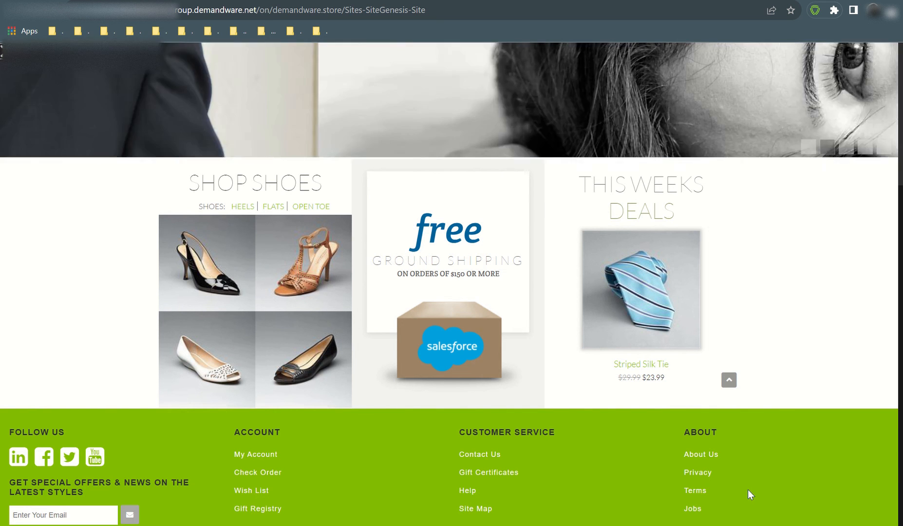
pyautogui.scroll(4, 788, 385)
pyautogui.scroll(1, 458, 428)
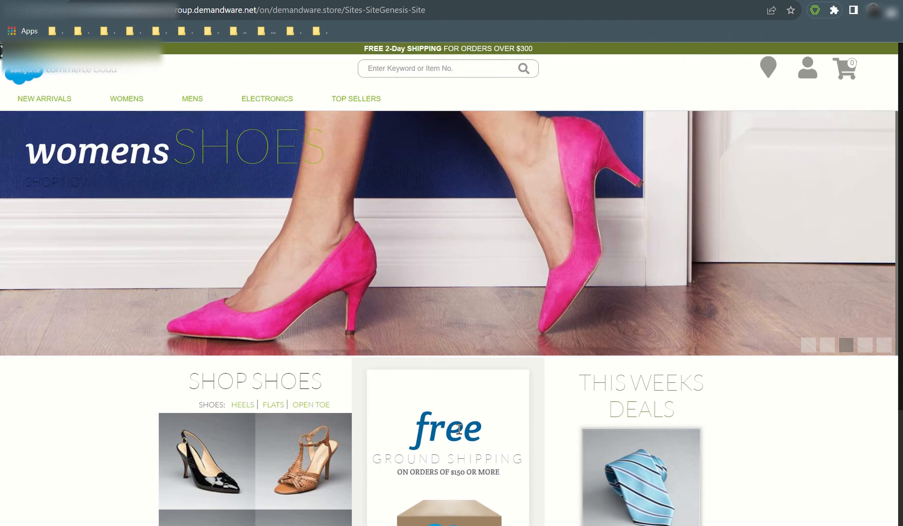
pyautogui.scroll(-3, 458, 428)
pyautogui.scroll(3, 460, 432)
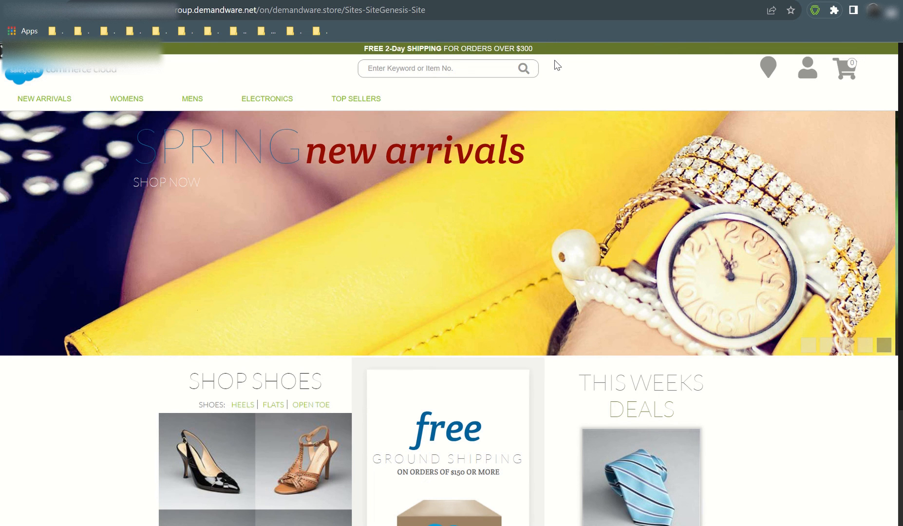
pyautogui.scroll(-2, 428, 263)
pyautogui.scroll(2, 273, 158)
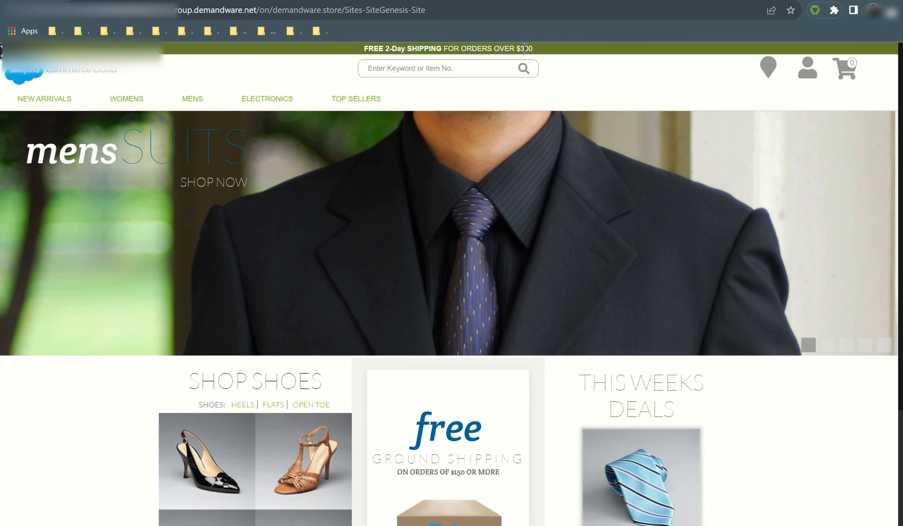
pyautogui.scroll(-4, 339, 288)
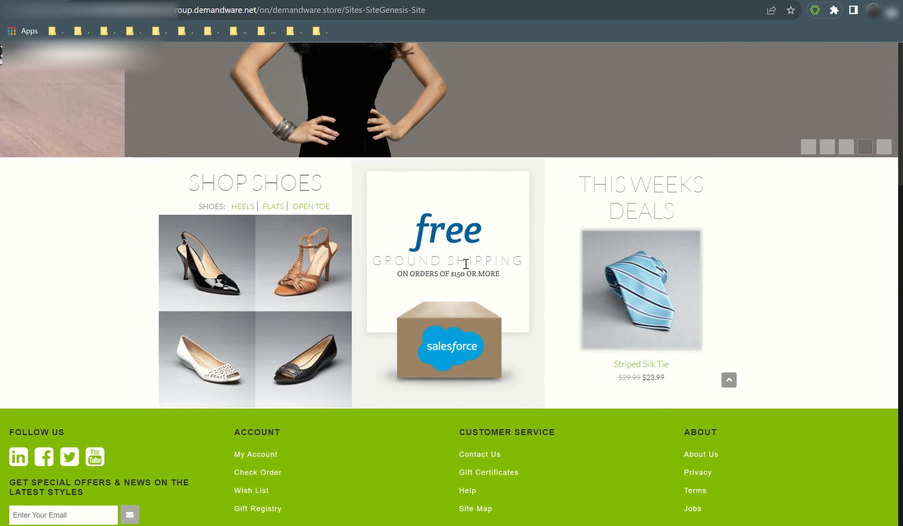
pyautogui.scroll(3, 466, 264)
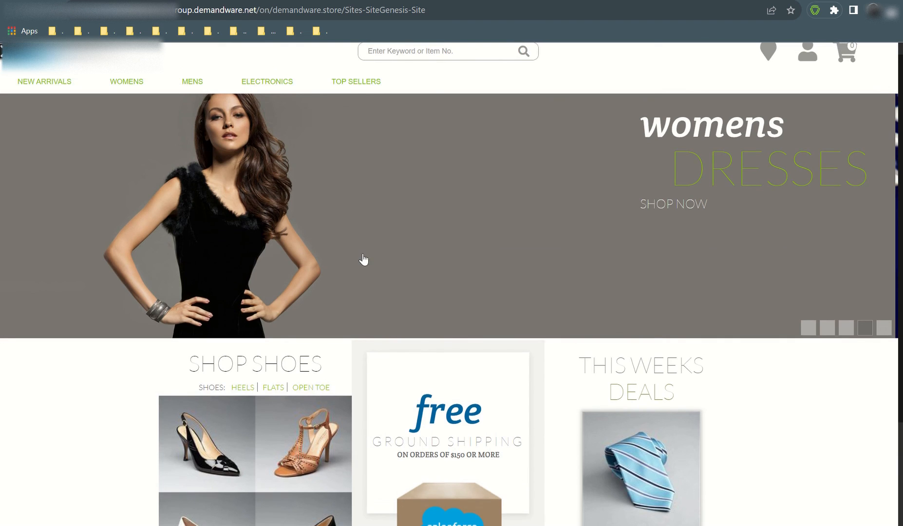
pyautogui.scroll(-3, 775, 419)
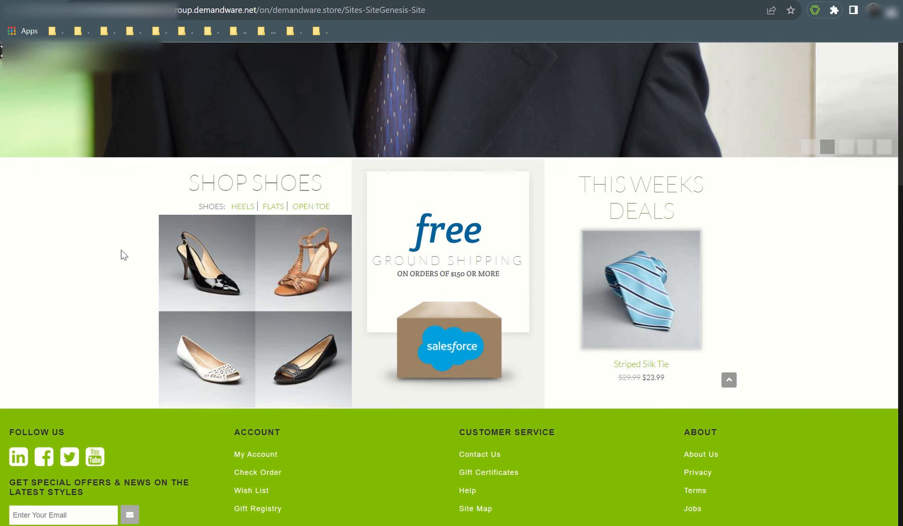
pyautogui.scroll(2, 124, 255)
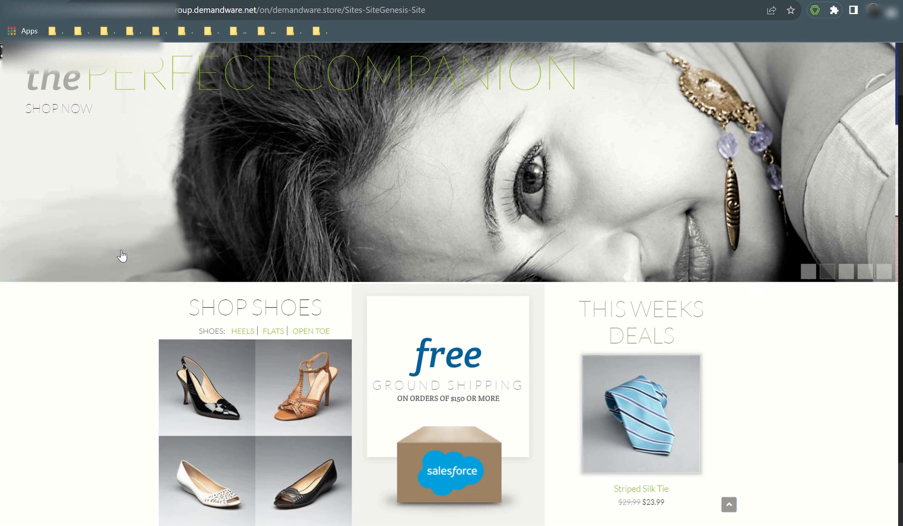
# Step: Review the storefront home page's carousel and promotion sections, and switch back to the Page Designer pages list
pyautogui.scroll(1, 122, 256)
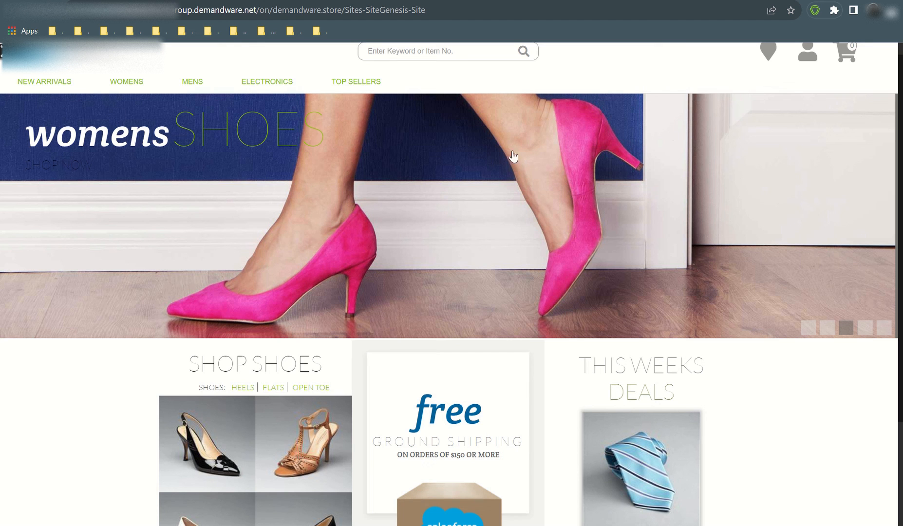
pyautogui.scroll(-2, 494, 195)
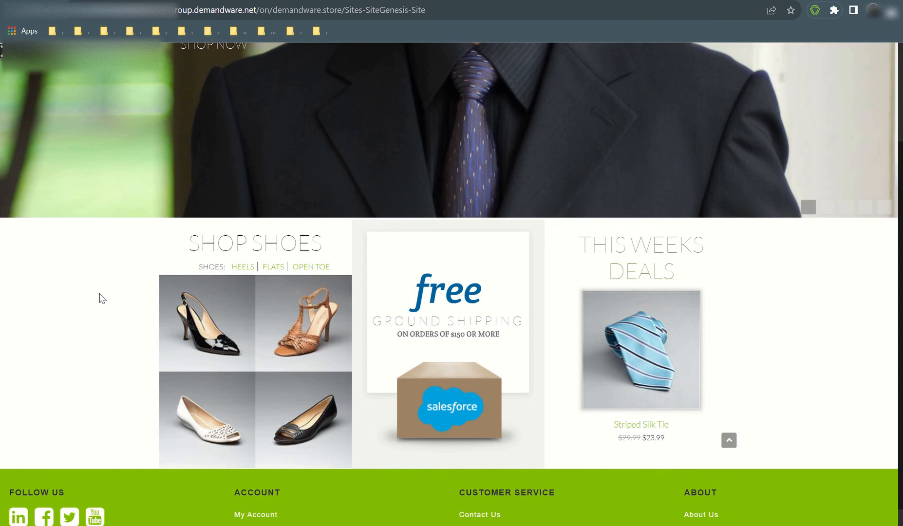
pyautogui.scroll(3, 102, 298)
pyautogui.click(614, 1)
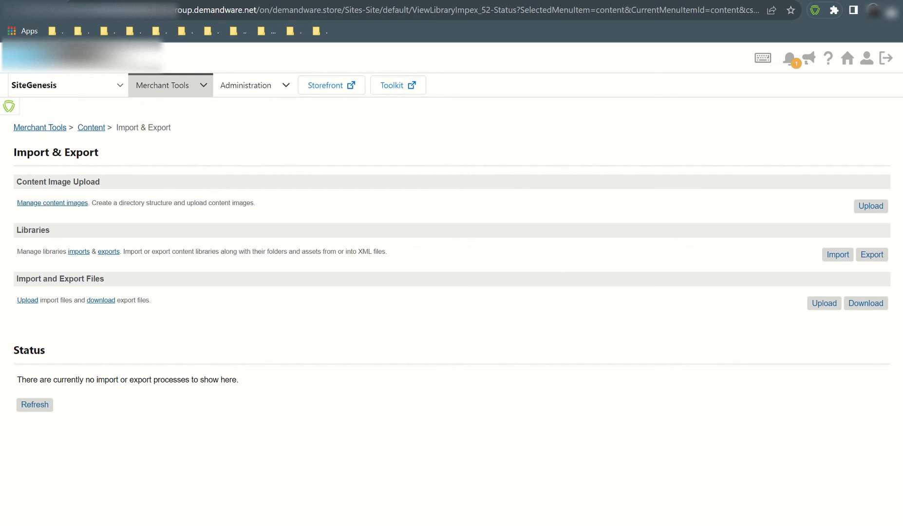
pyautogui.click(67, 0)
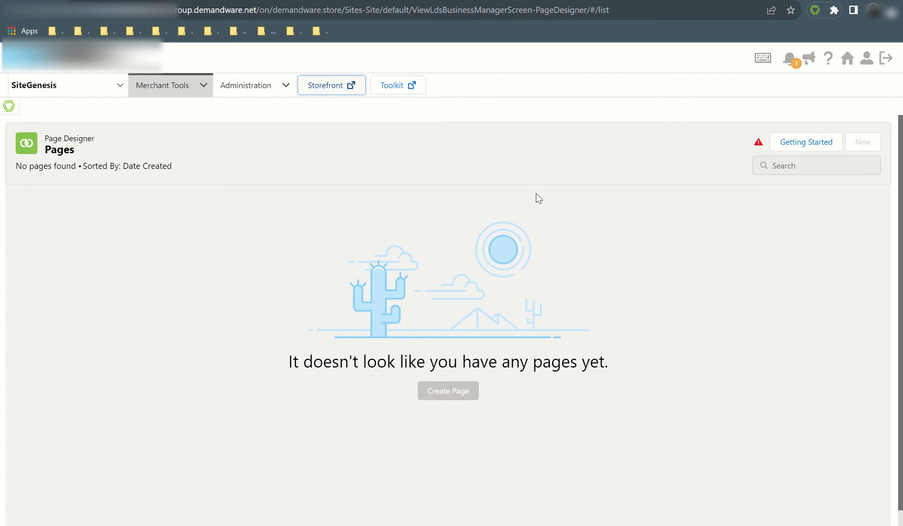
pyautogui.click(206, 86)
pyautogui.click(180, 114)
pyautogui.moveTo(385, 6)
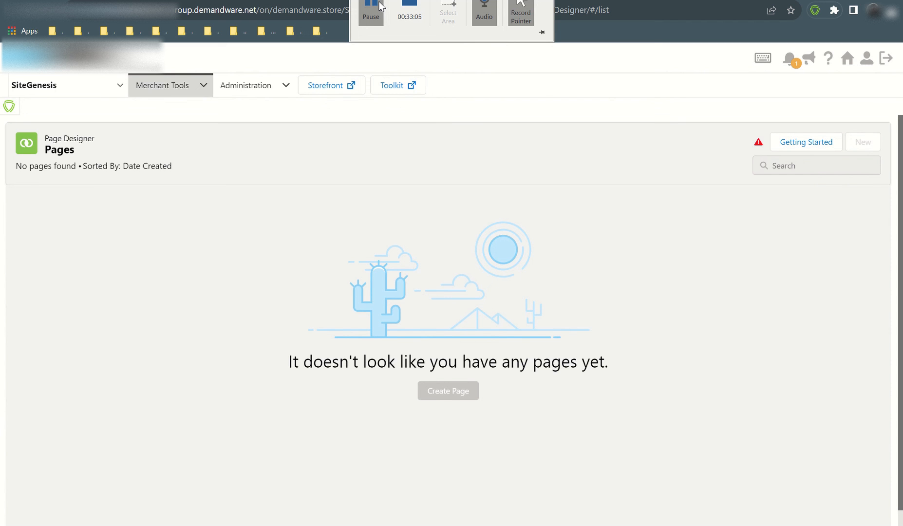
pyautogui.click(203, 85)
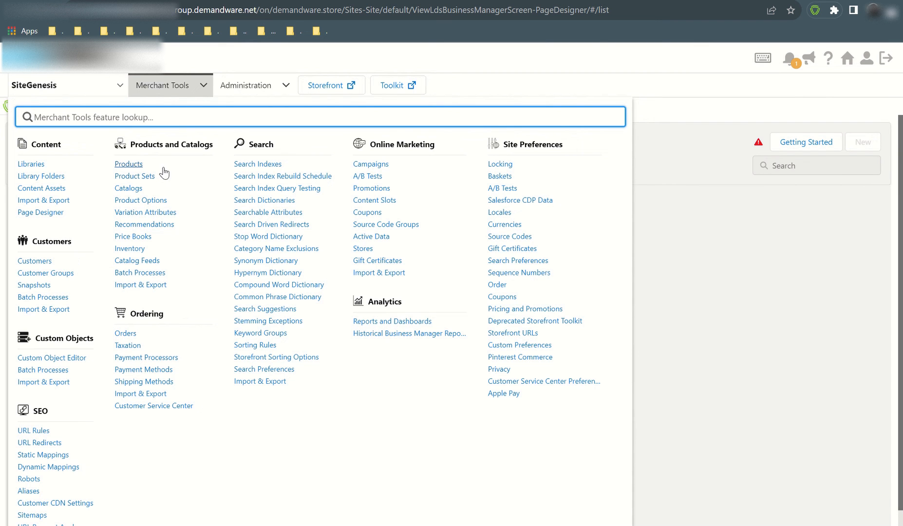
pyautogui.click(635, 69)
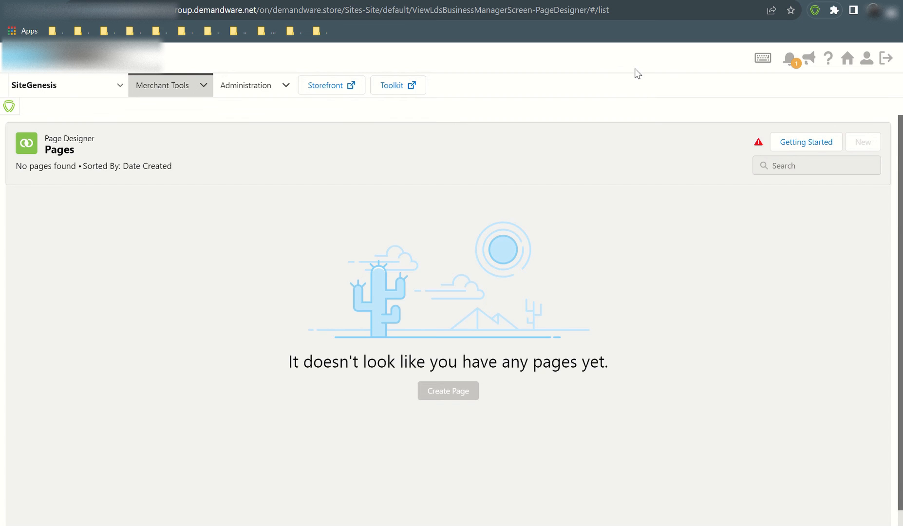
# Step: Switch to the PowerPoint presentation, select the closing Thanks slide, start the slide show and advance past the Library diagram
pyautogui.hotkey('alt', 'Tab')
pyautogui.hotkey('alt', 'Tab')
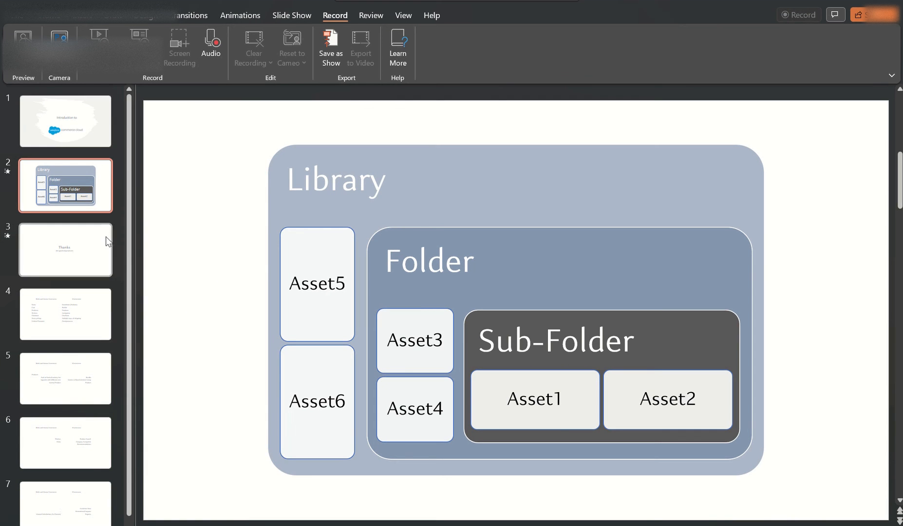
pyautogui.click(103, 237)
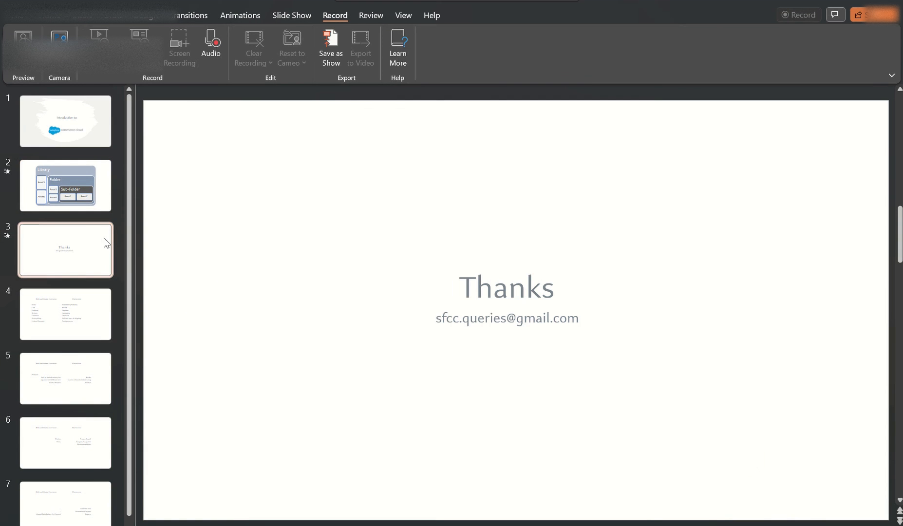
pyautogui.click(757, 525)
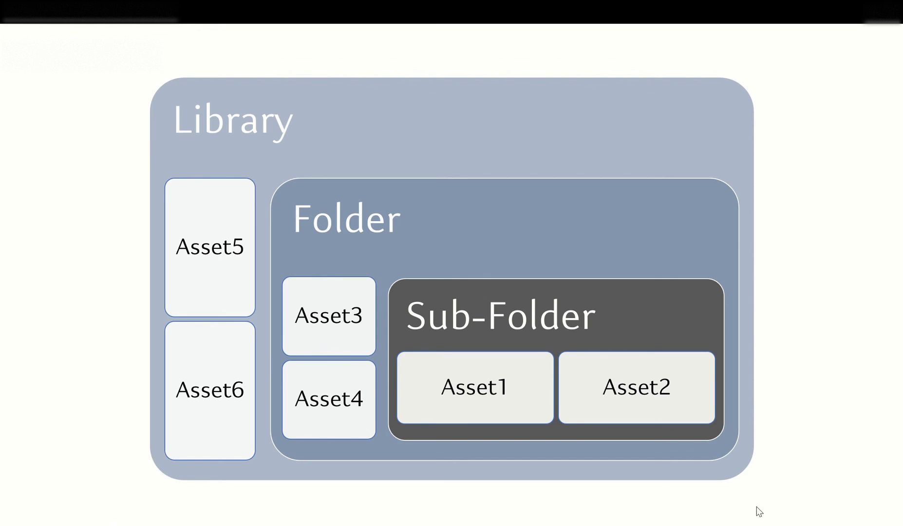
pyautogui.click(646, 207)
pyautogui.moveTo(438, 1)
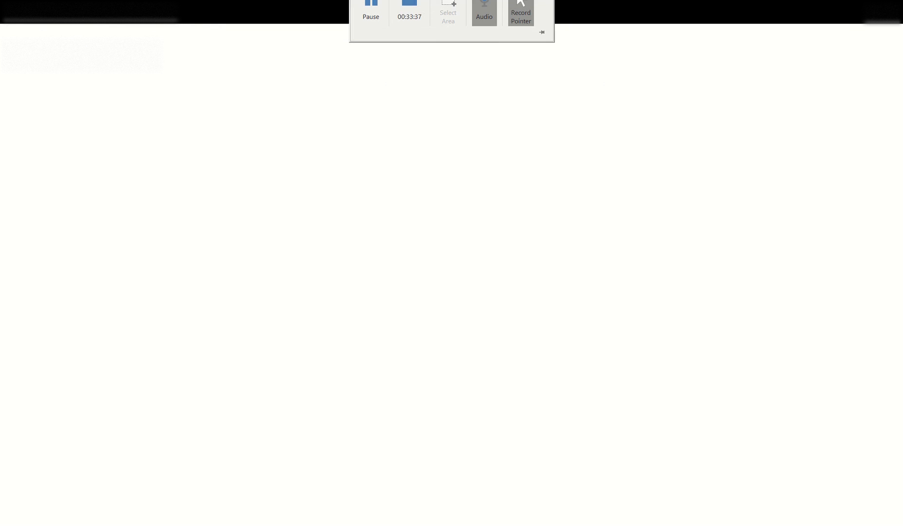